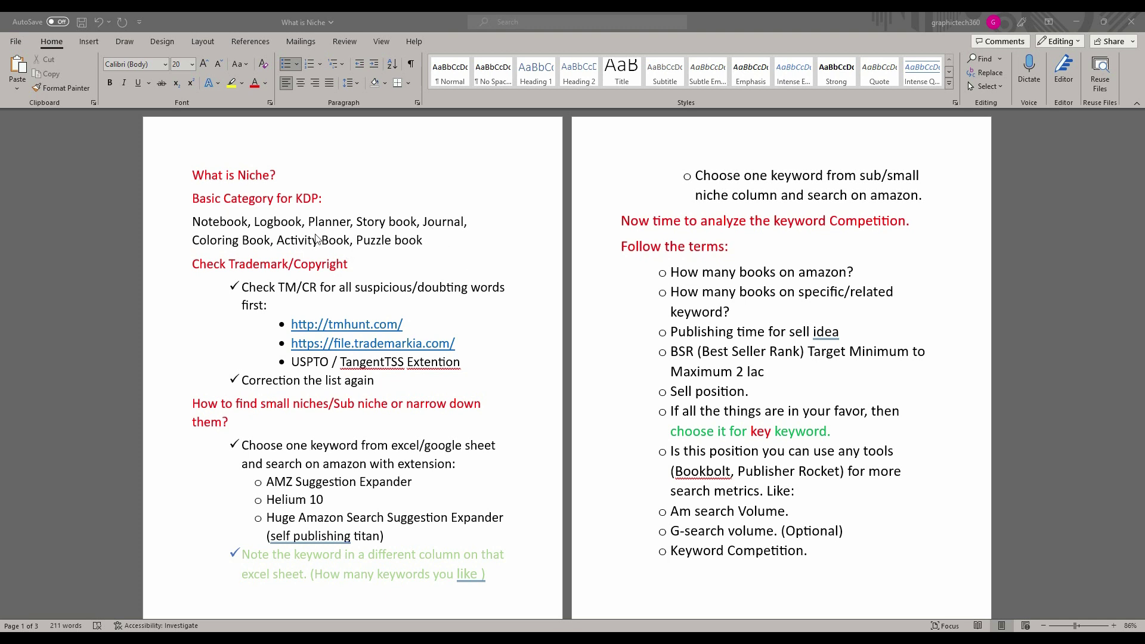
Step: Review the list of basic KDP book categories in the Word document, highlighting the category names
left_click(189, 220)
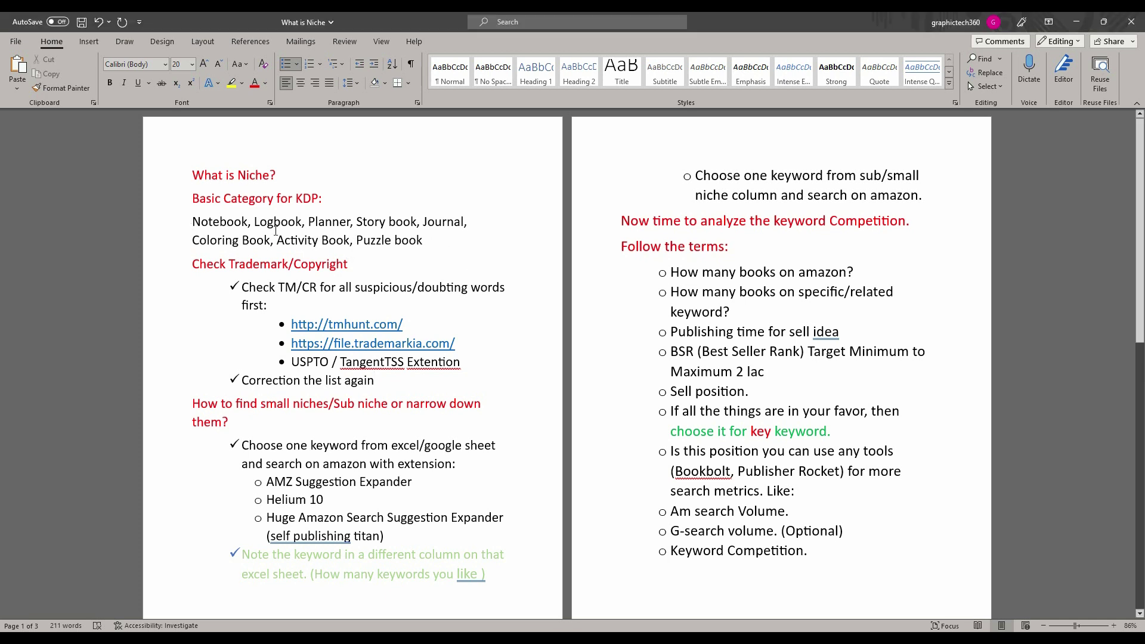
left_click_drag(425, 240, 222, 225)
left_click(446, 246)
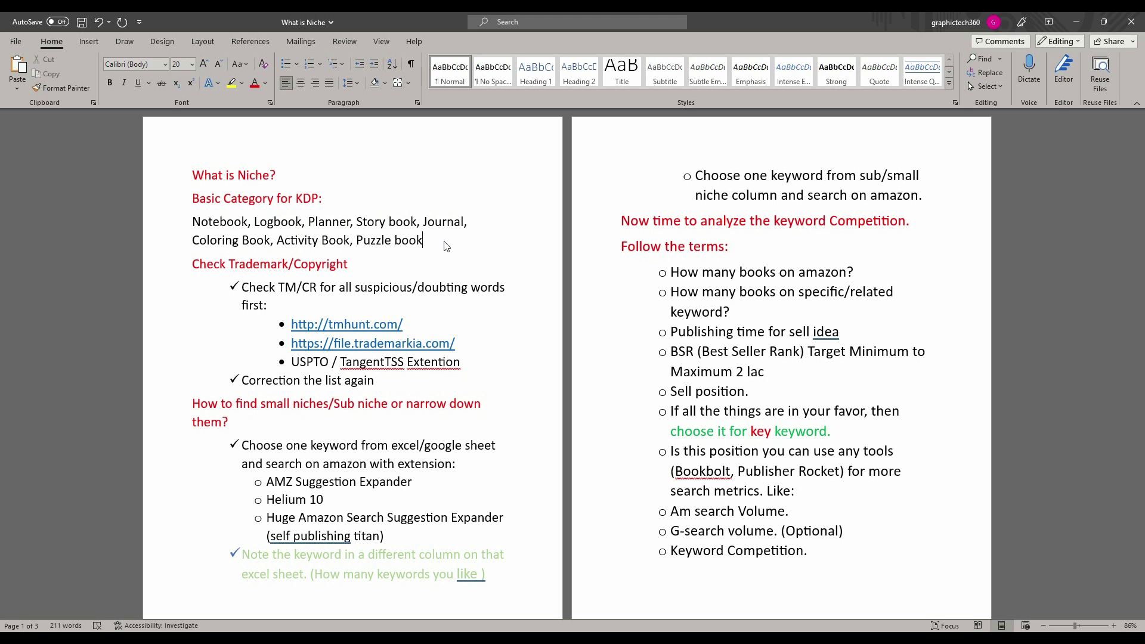
left_click_drag(228, 221, 423, 238)
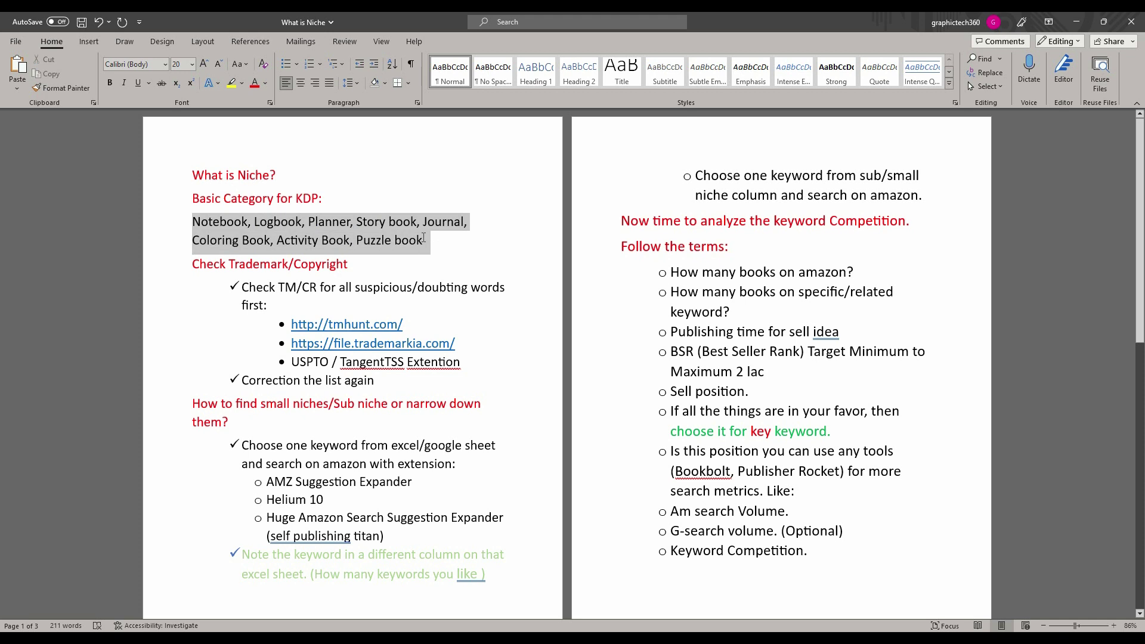
left_click(440, 242)
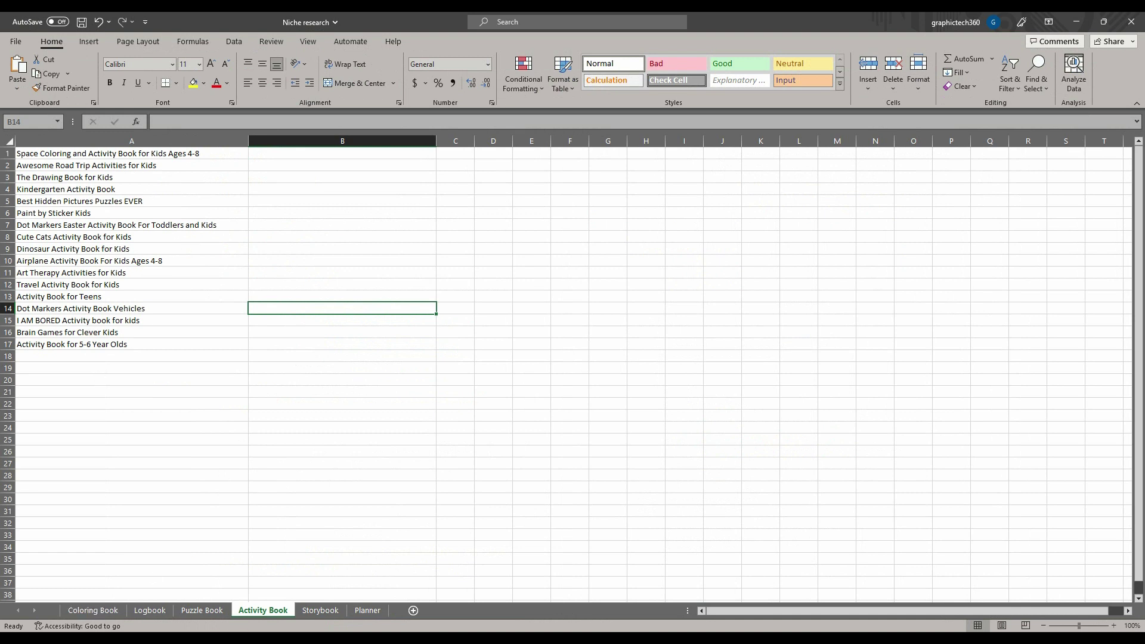
left_click(298, 640)
left_click_drag(211, 222, 381, 225)
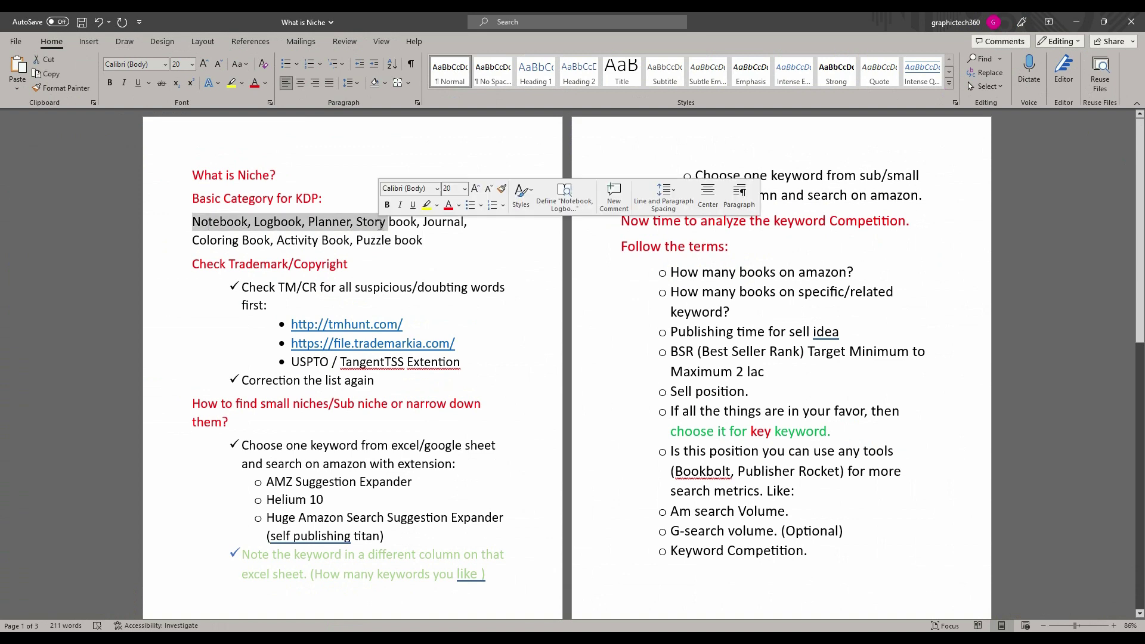
Step: Switch to the Niche research Excel workbook and look through the Coloring Book, Logbook and Activity Book sheets
left_click(1078, 24)
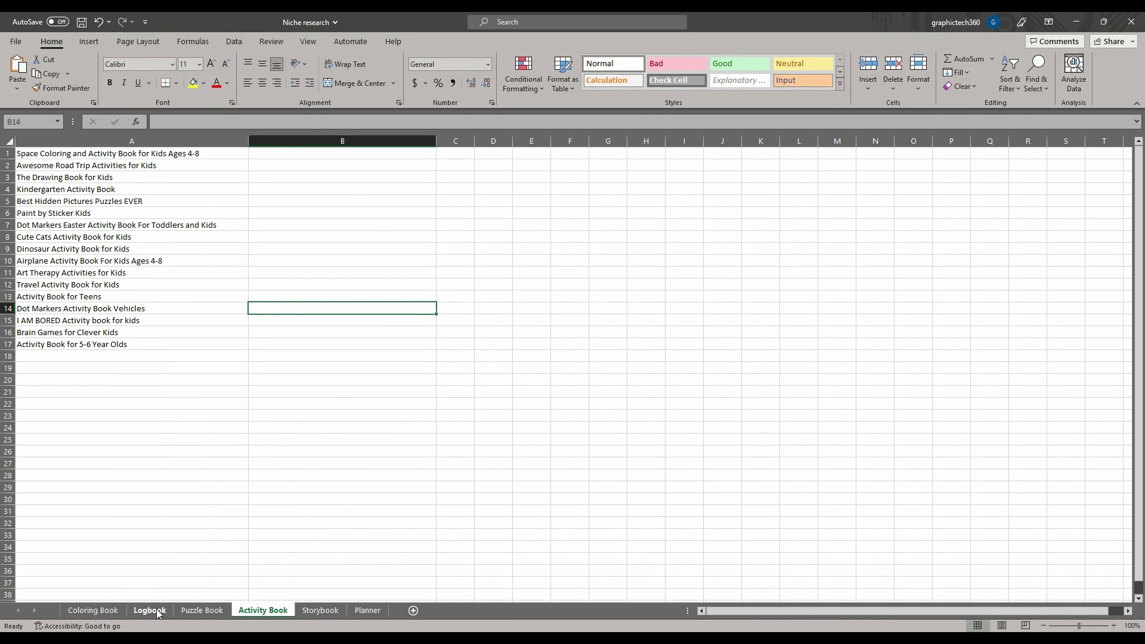
left_click(92, 611)
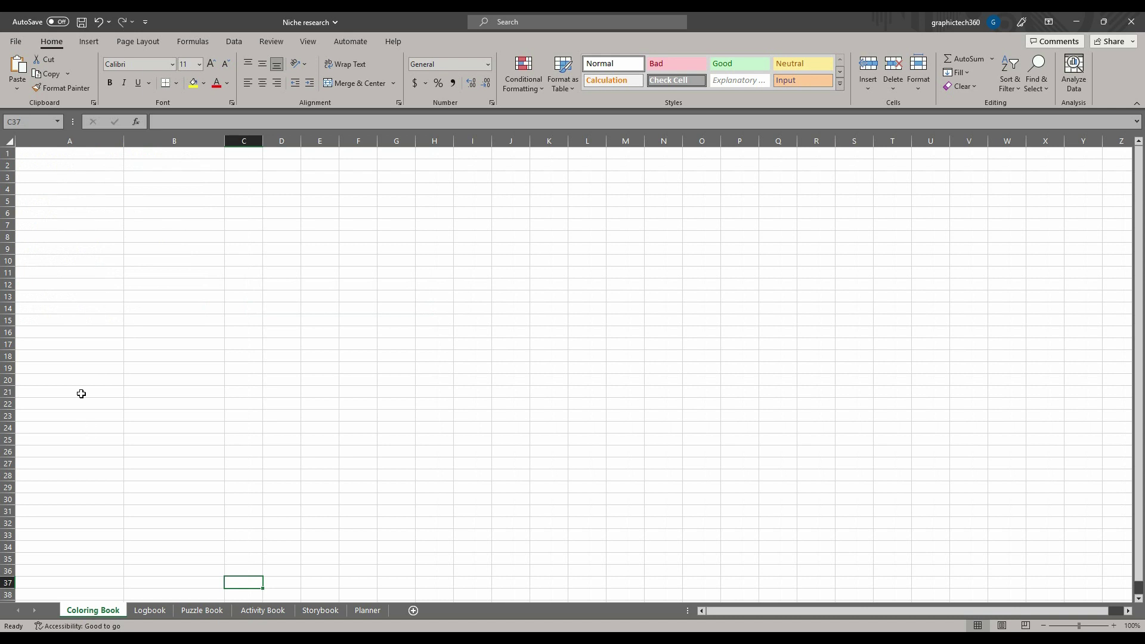
left_click(150, 610)
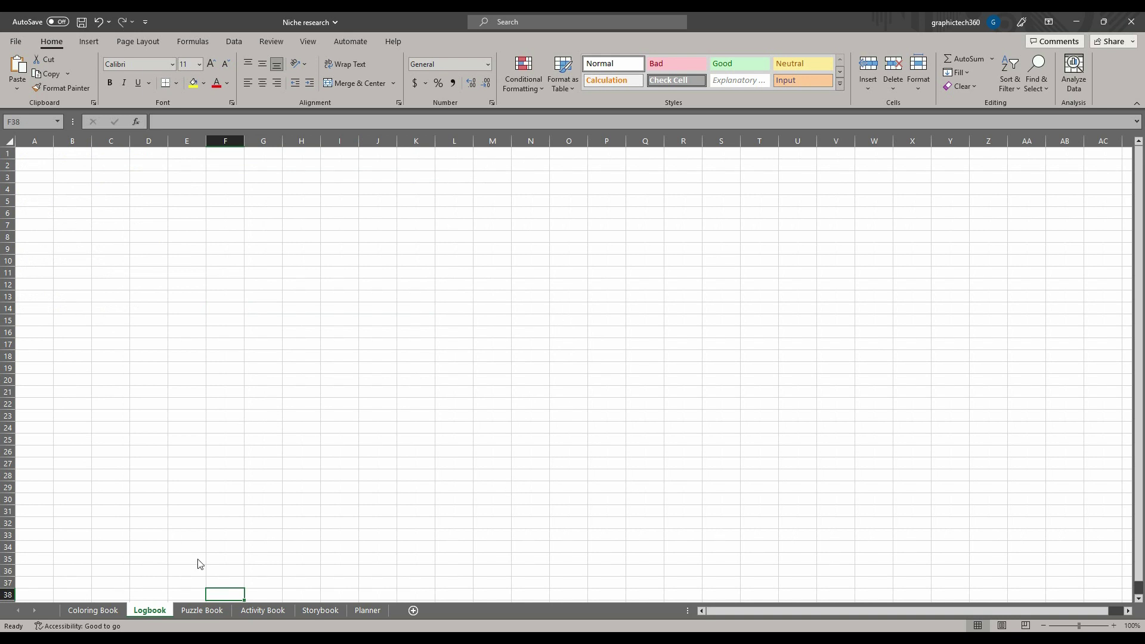
left_click(264, 611)
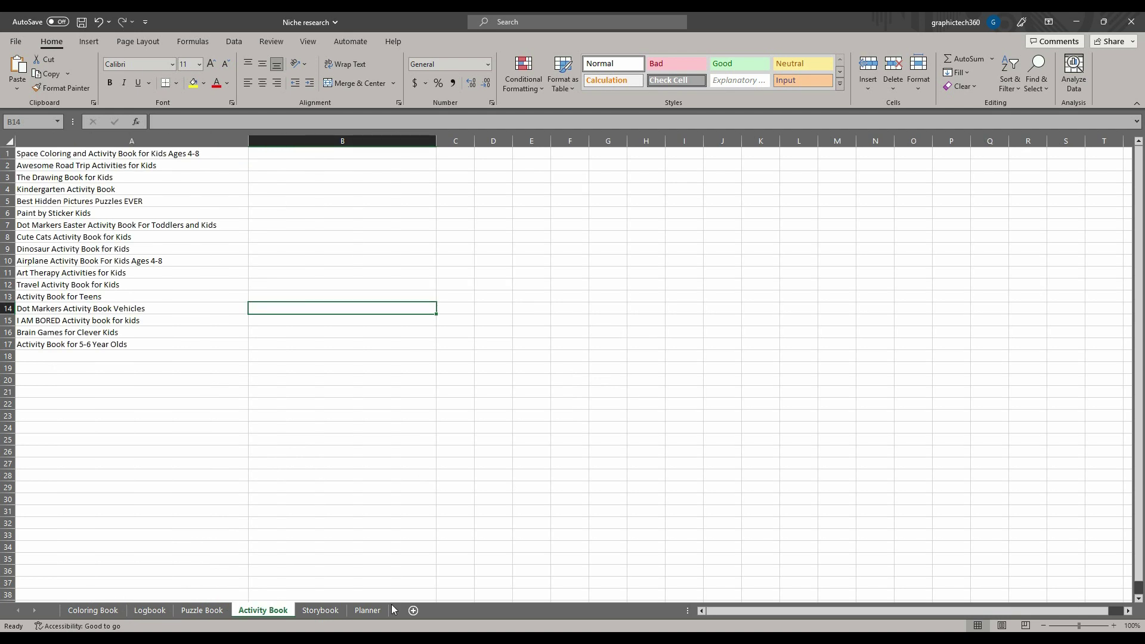
Step: Return to the Word document and highlight Coloring Book in the KDP category list
key("alt+Tab")
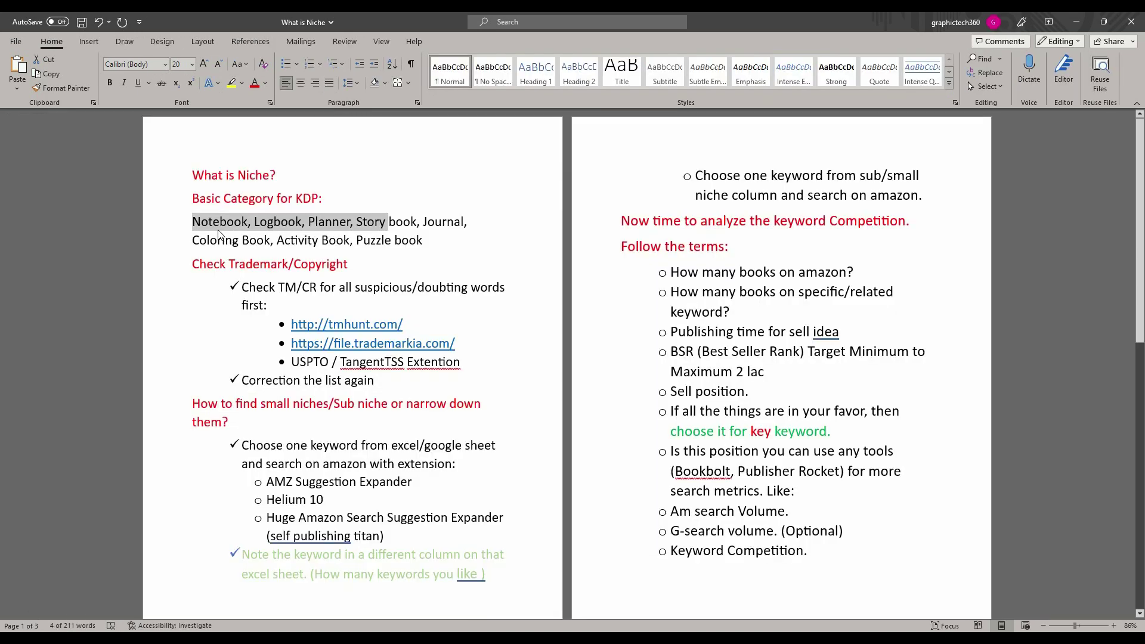
left_click(272, 243)
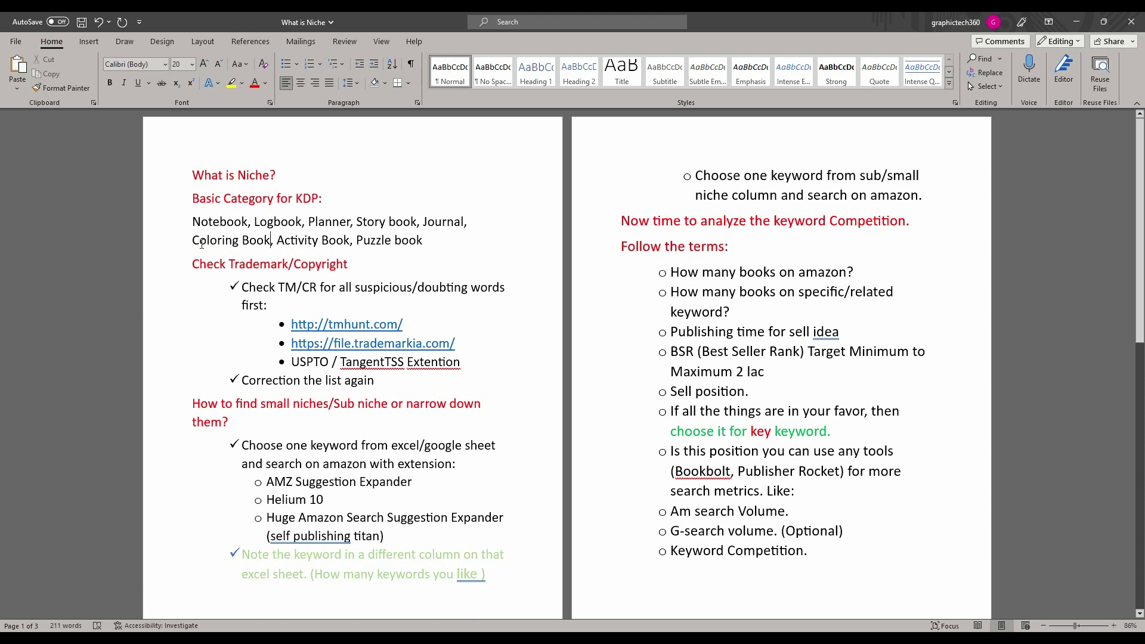
left_click_drag(192, 241, 270, 240)
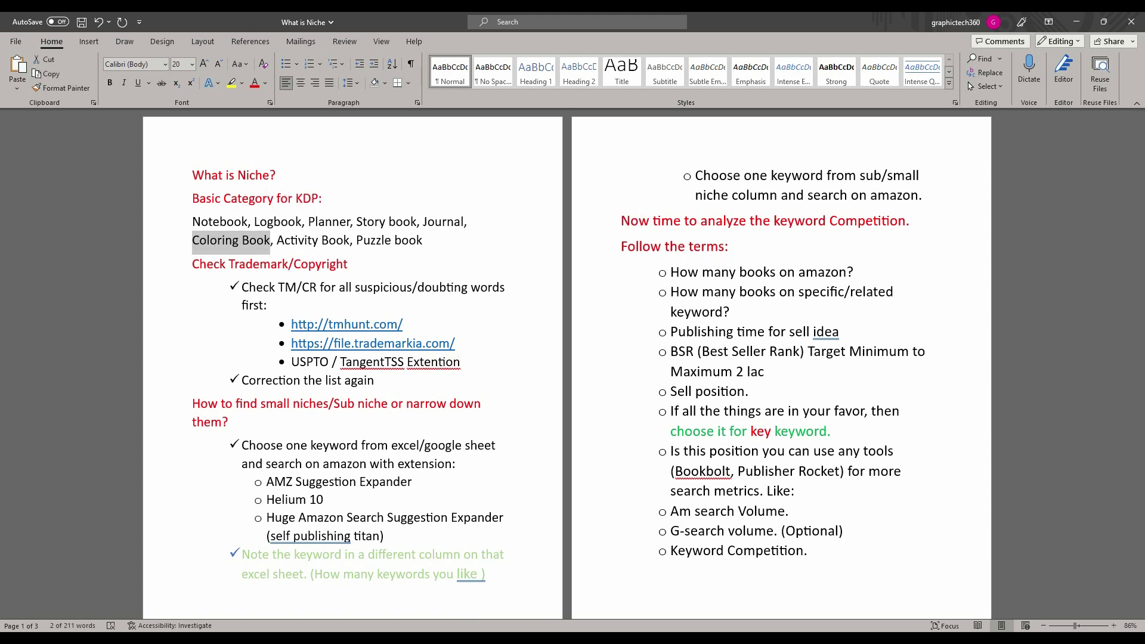
Step: Switch to Chrome and go from the Activity Book search results to the Amazon home page
mouse_move(540, 637)
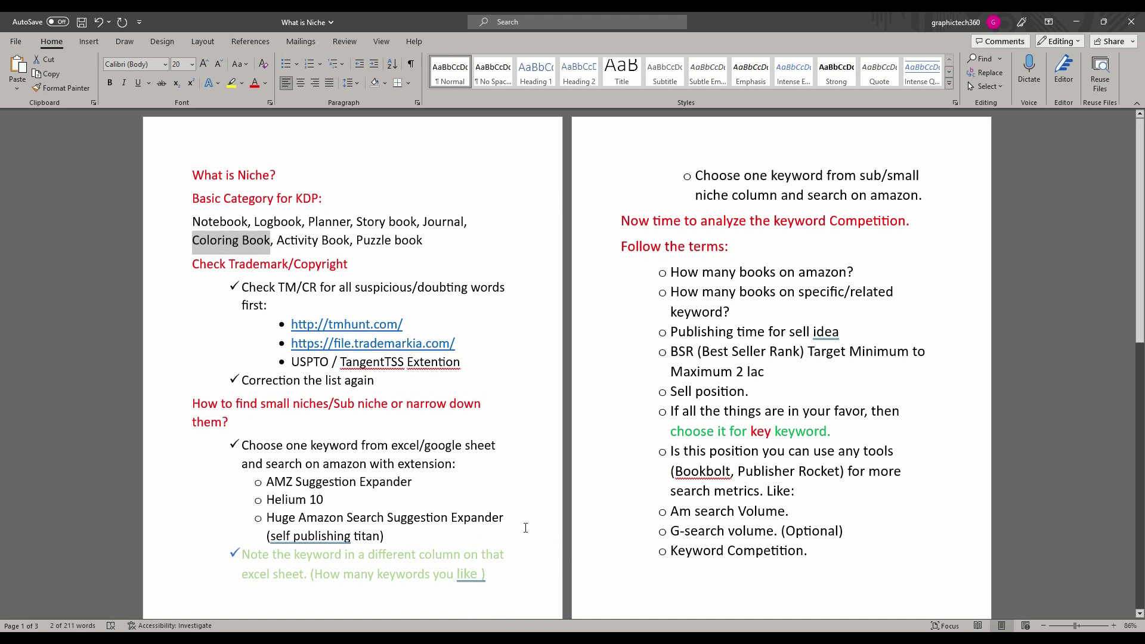
left_click(540, 637)
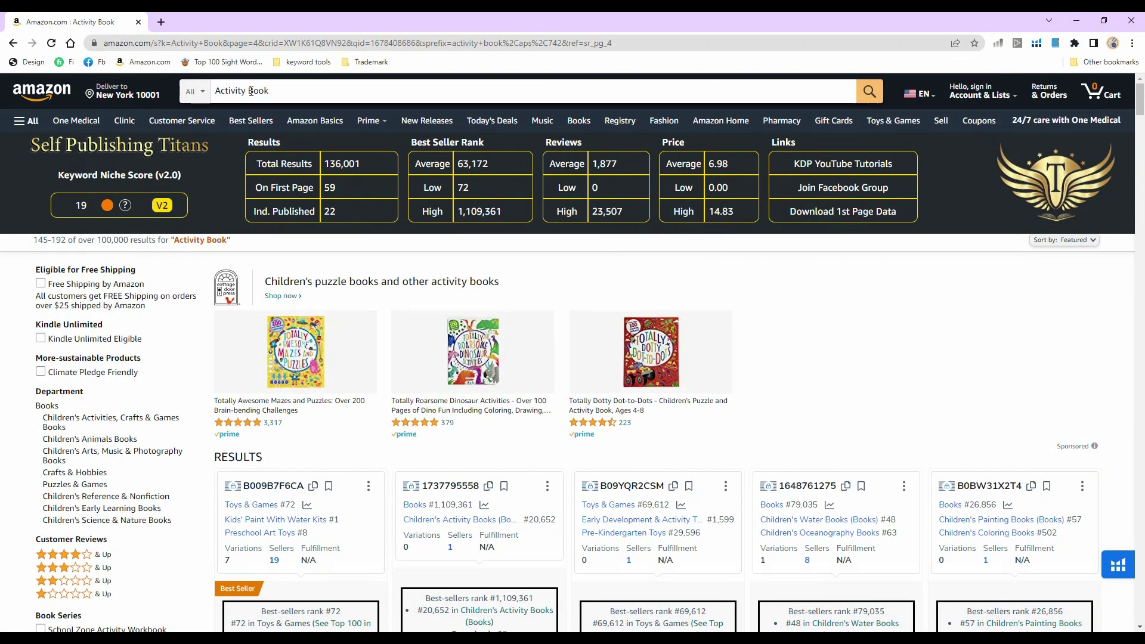
left_click(42, 90)
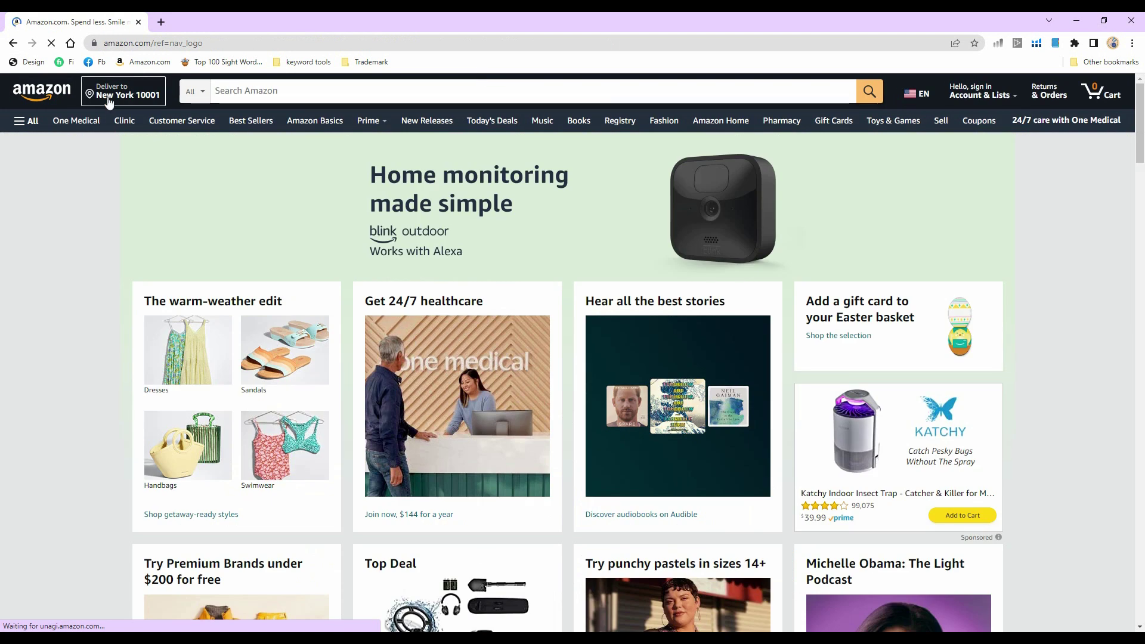
Step: Open a new incognito window, load the bookmarked Amazon.com site and check its web address
left_click(1132, 44)
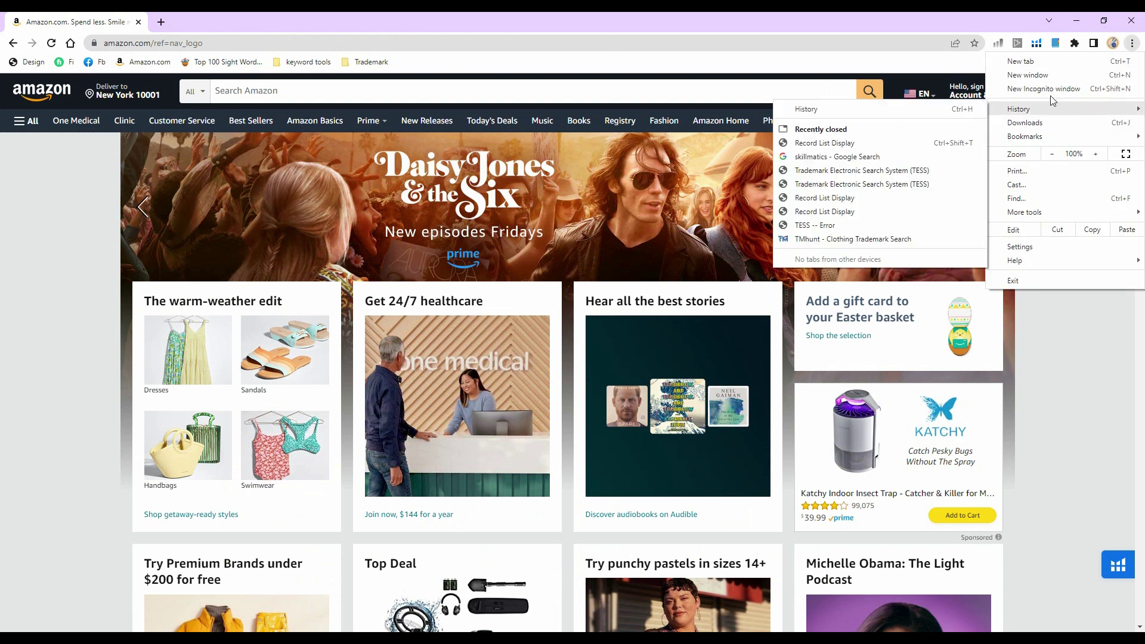
left_click(1043, 89)
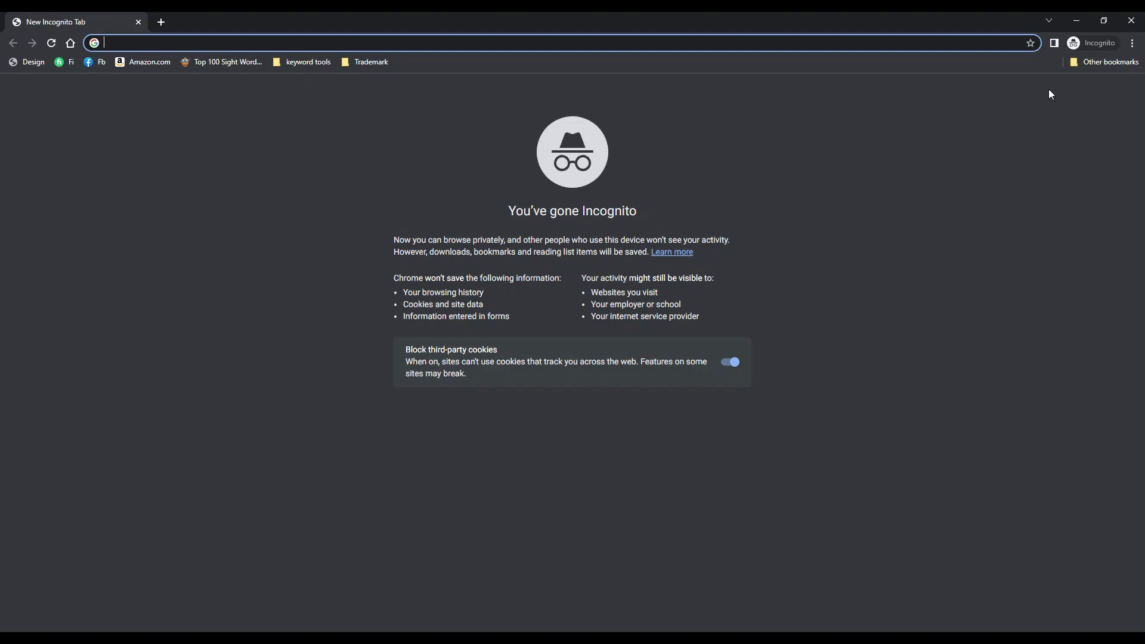
left_click(149, 62)
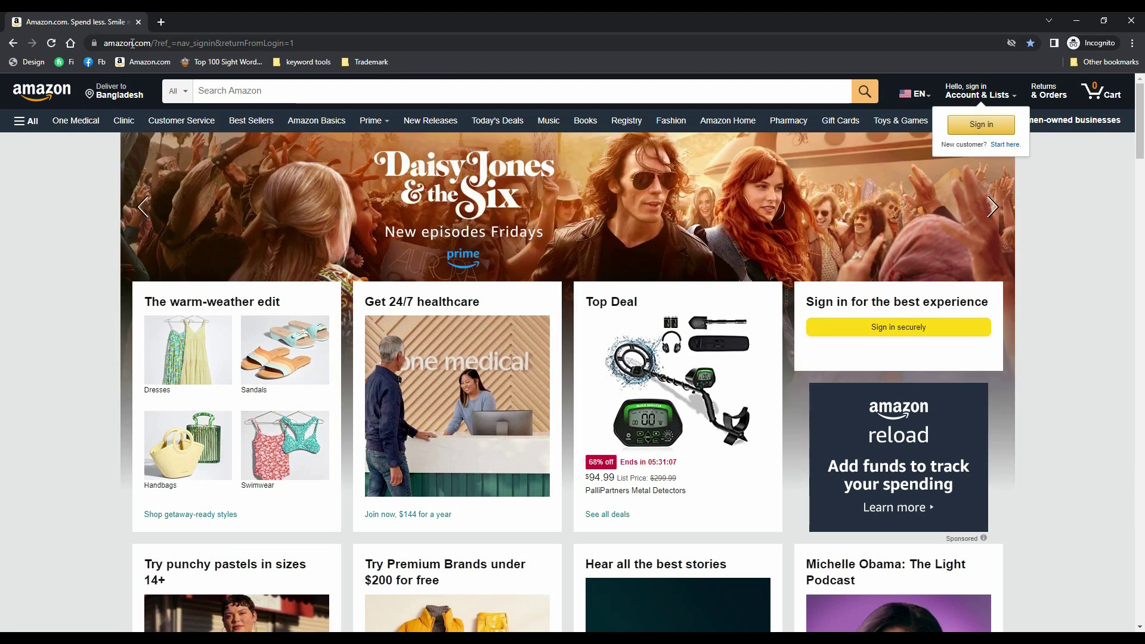
left_click_drag(105, 44, 198, 43)
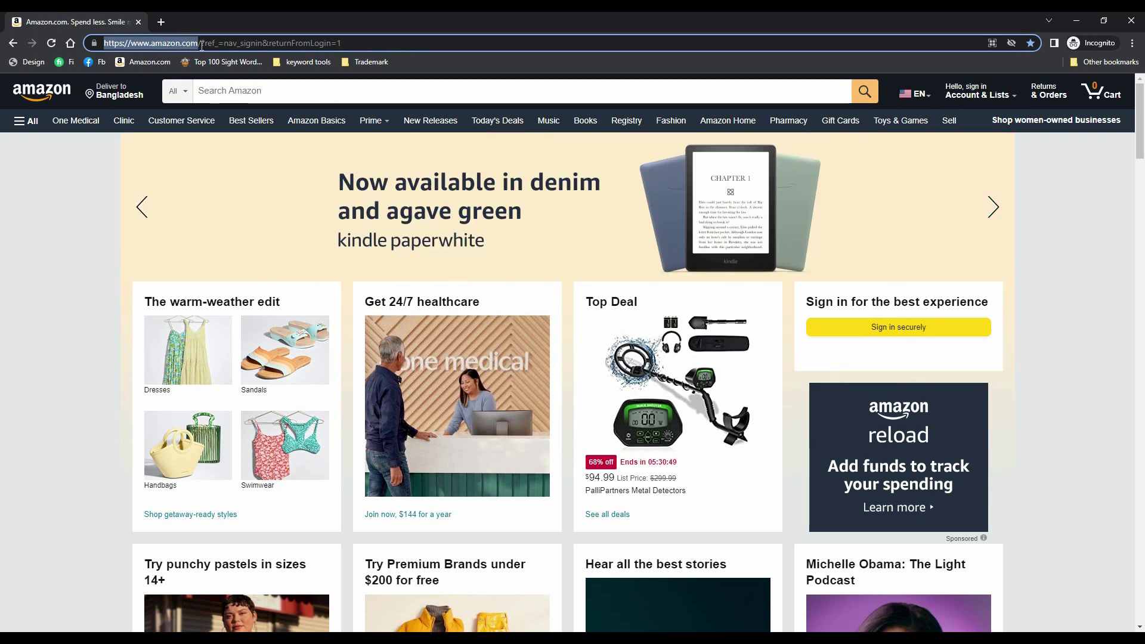
left_click(198, 44)
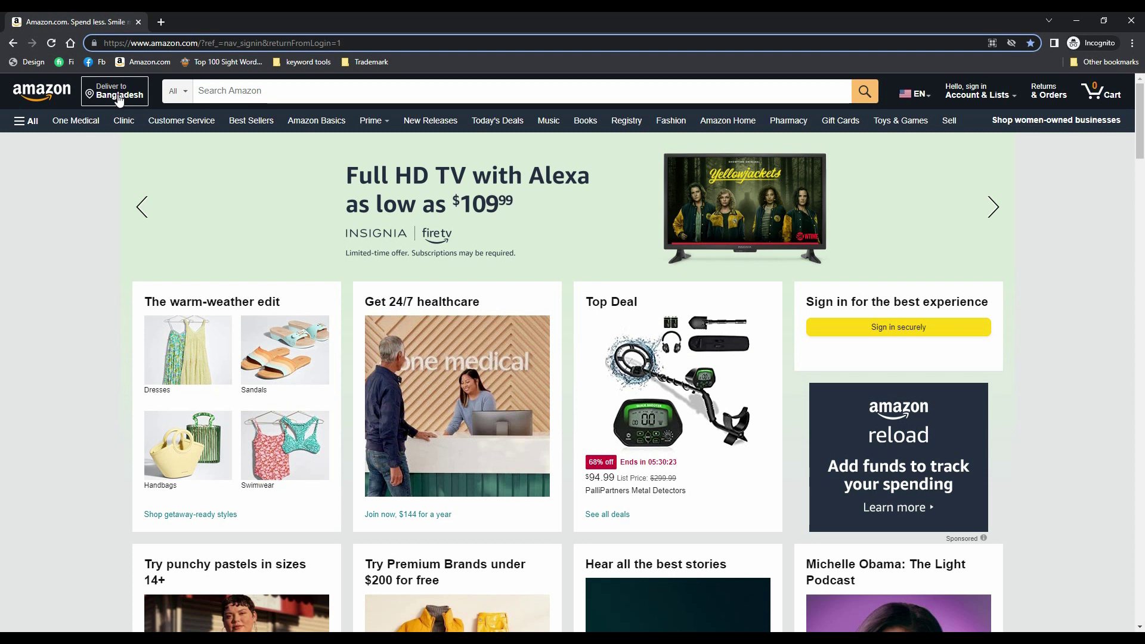
Step: Set Amazon's delivery location to US zip code 10001 in the incognito window, and close its tab
left_click(119, 99)
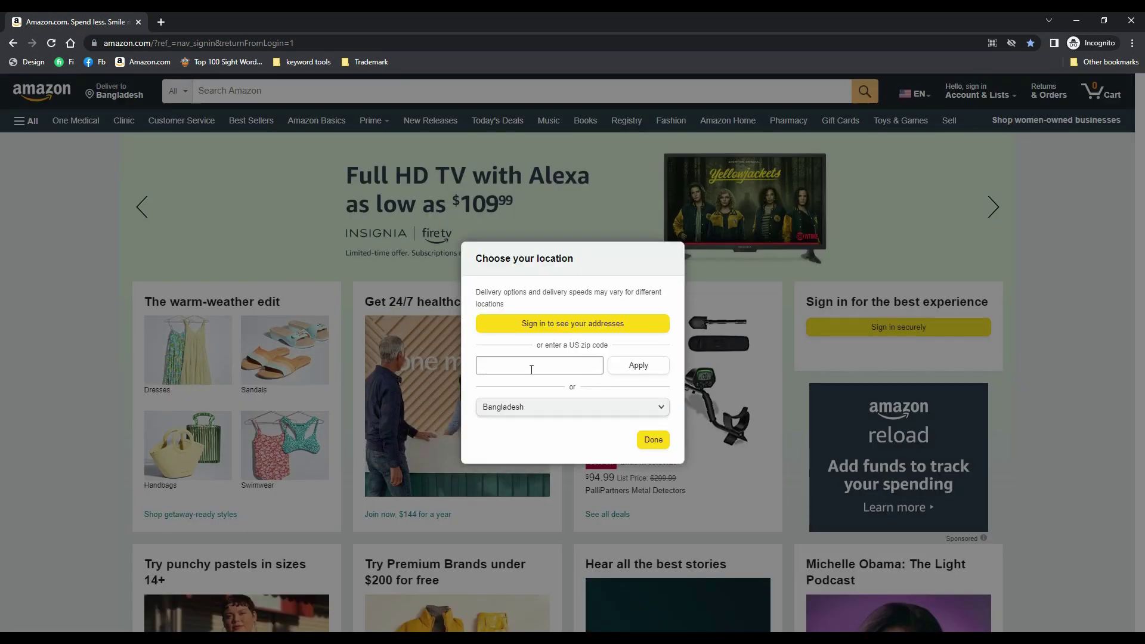
left_click(532, 369)
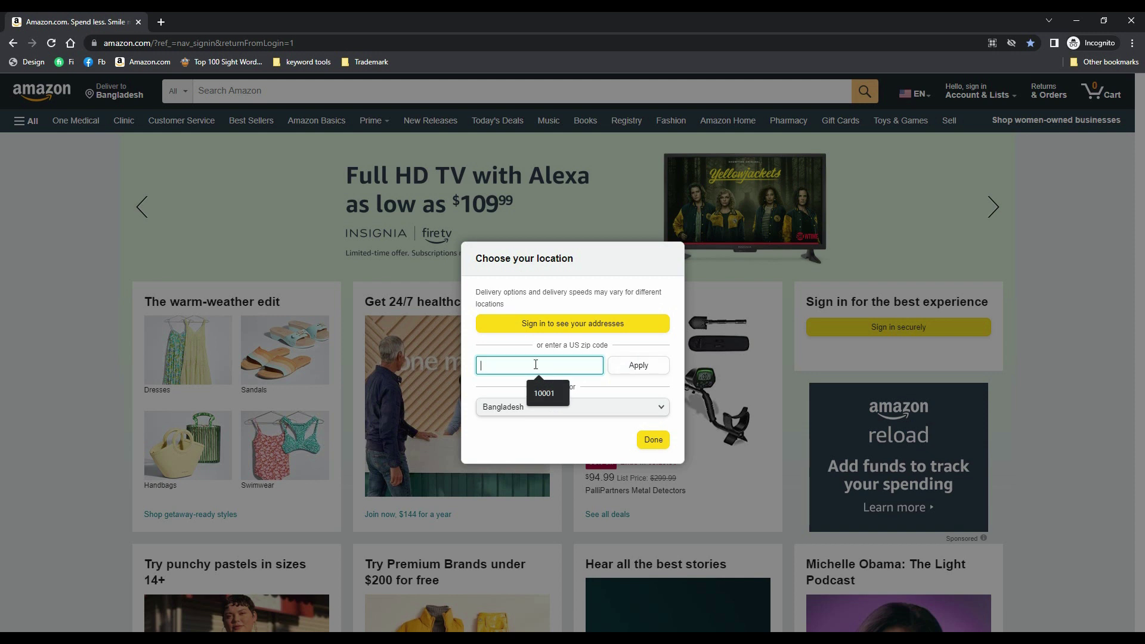
left_click(556, 393)
left_click(634, 371)
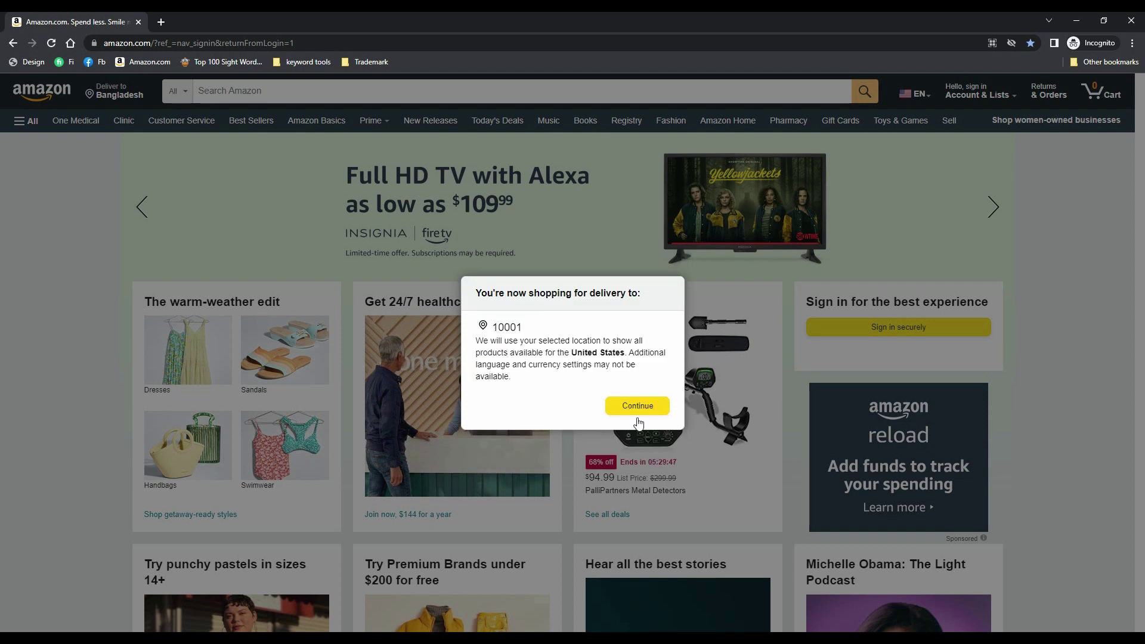
left_click(636, 406)
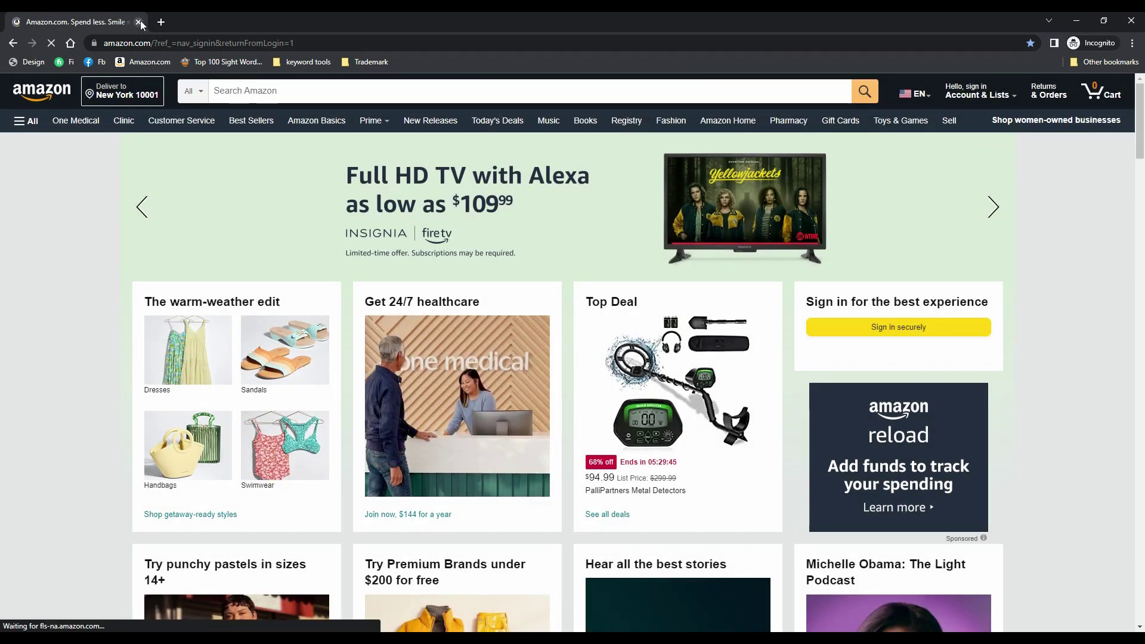
left_click(138, 22)
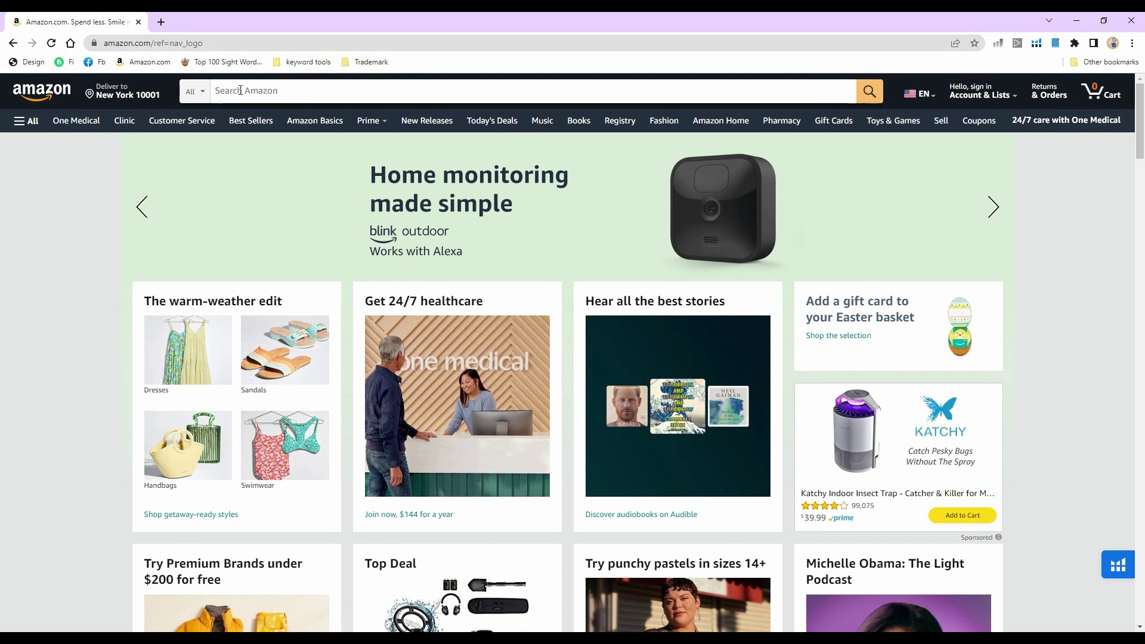
Step: Search Amazon for "Coloring Book" across all departments
left_click(286, 93)
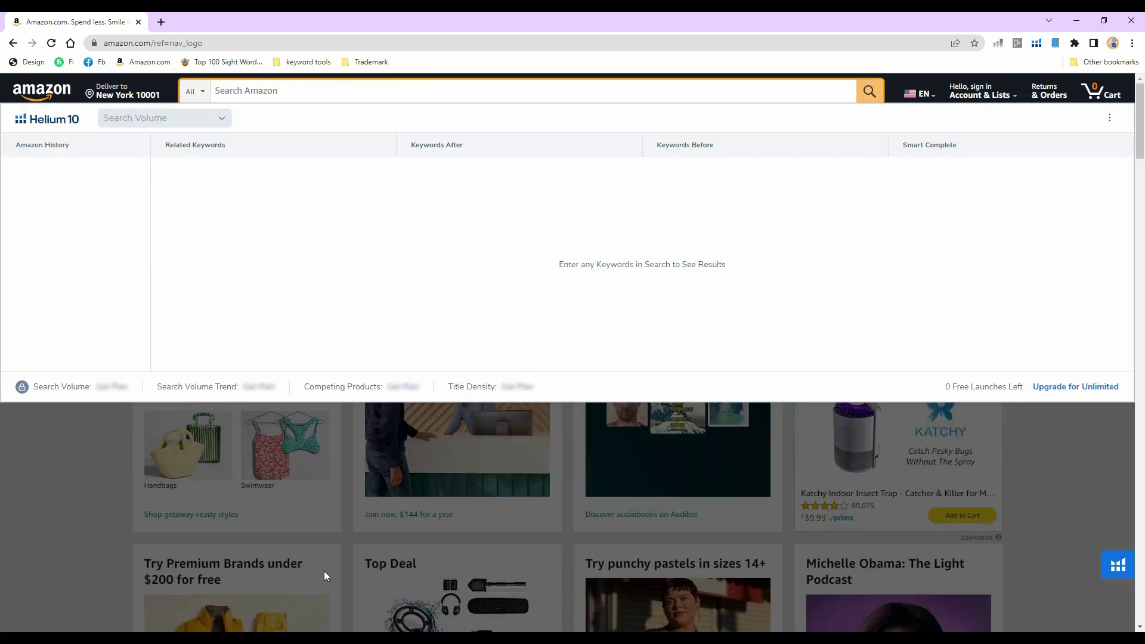
type("Coloring Book")
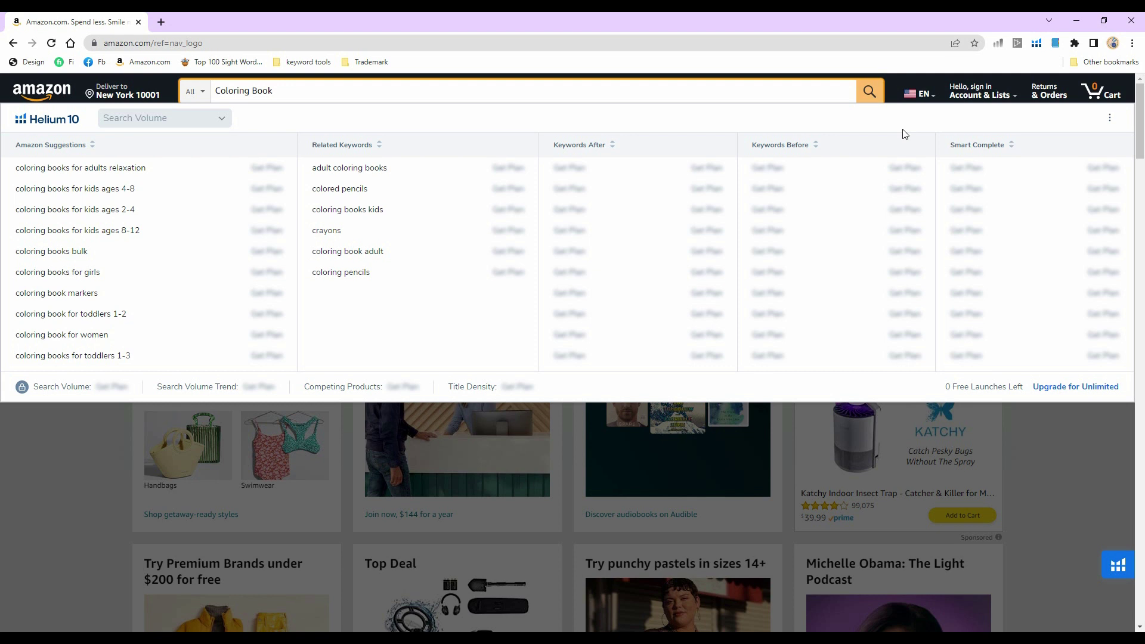
left_click(892, 76)
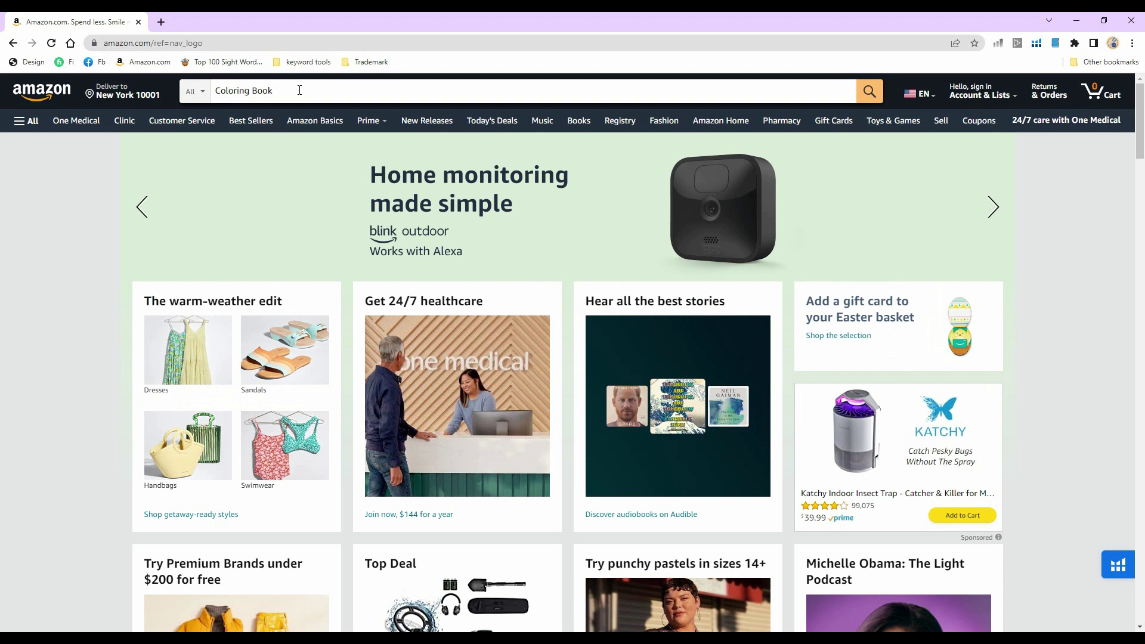
left_click(300, 90)
key("Return")
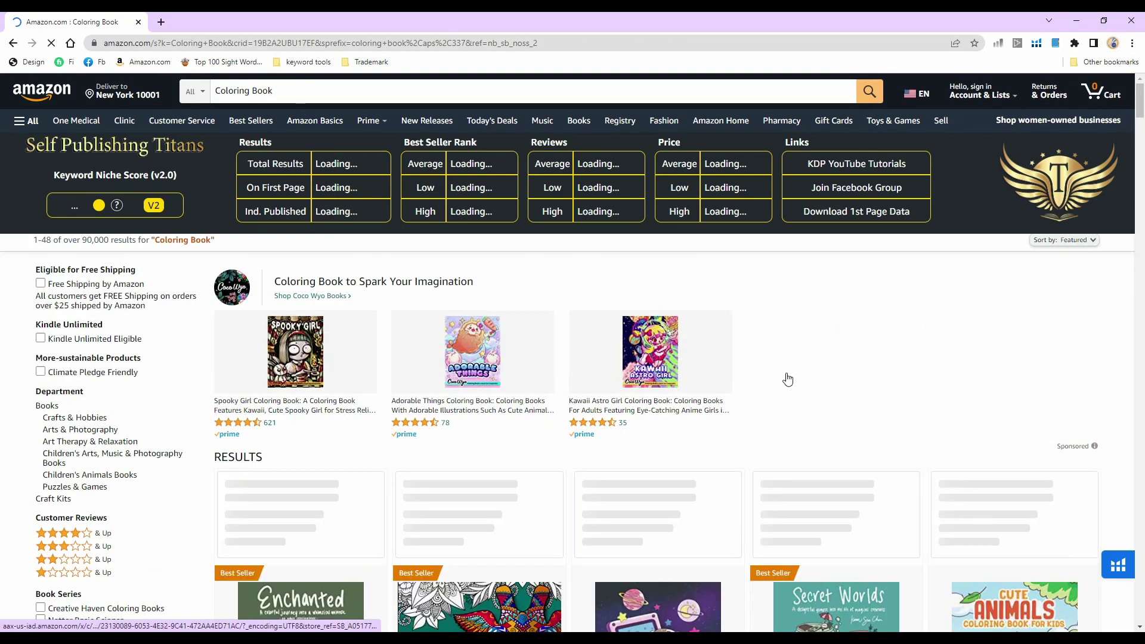
Step: Examine the Coloring Book search results and highlight the number of results found
scroll(686, 354, "down", 4)
scroll(686, 354, "up", 3)
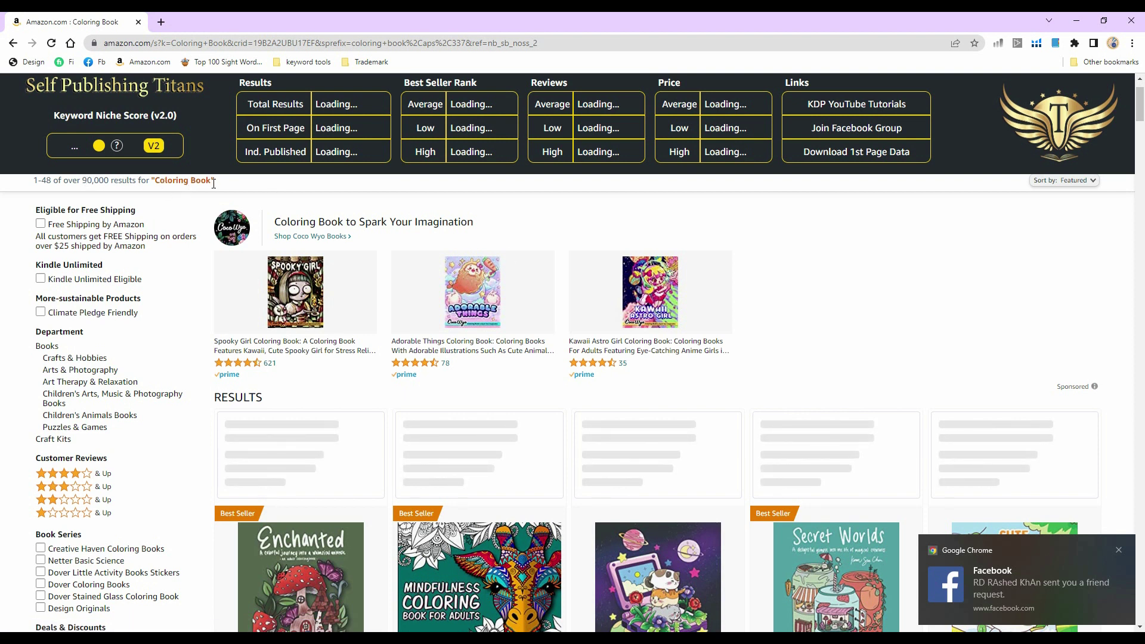
scroll(578, 434, "down", 4)
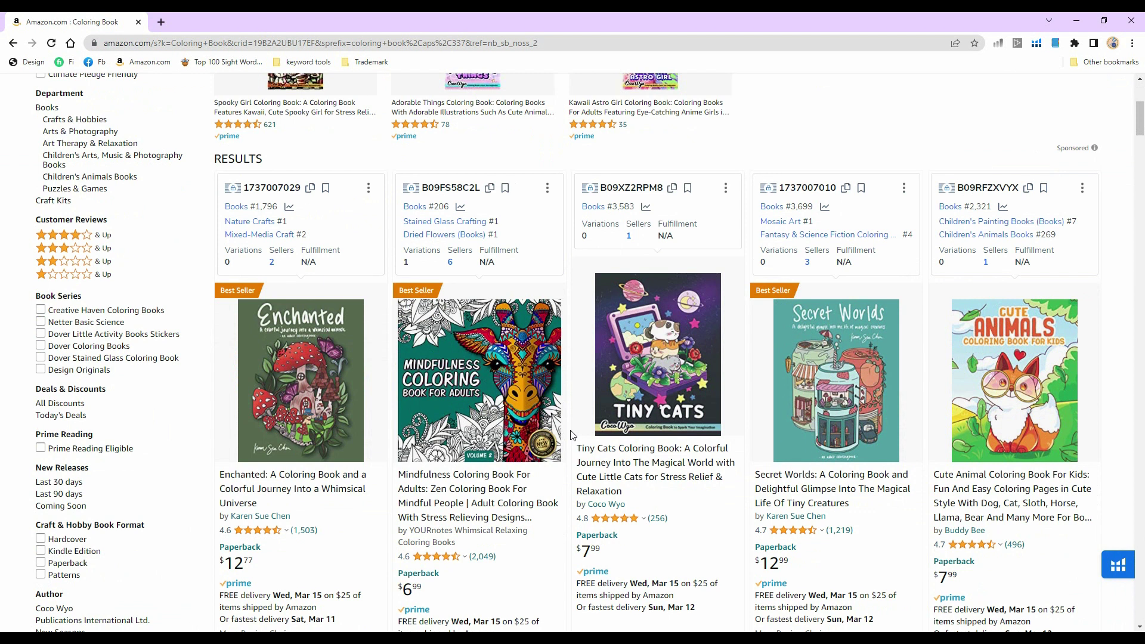
scroll(571, 435, "up", 2)
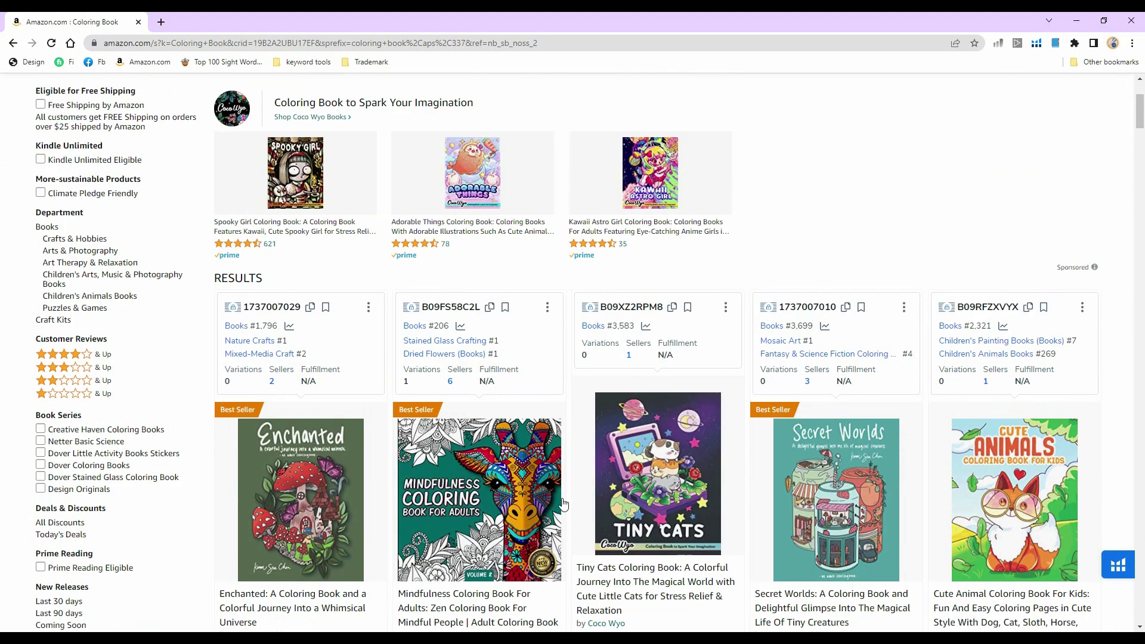
scroll(615, 441, "down", 1)
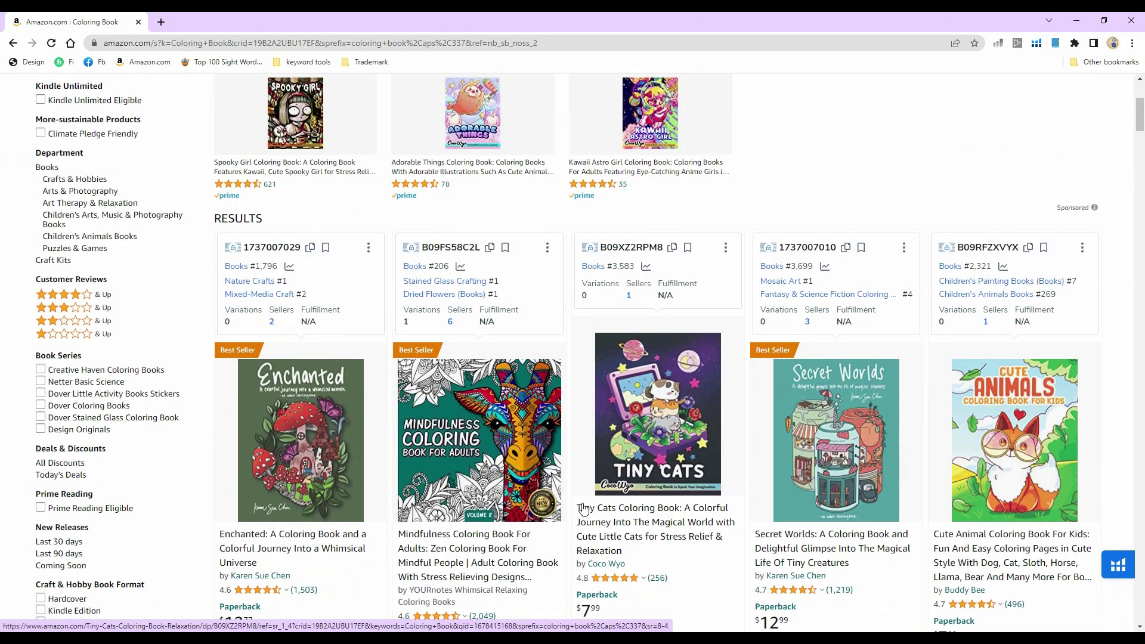
scroll(102, 245, "up", 4)
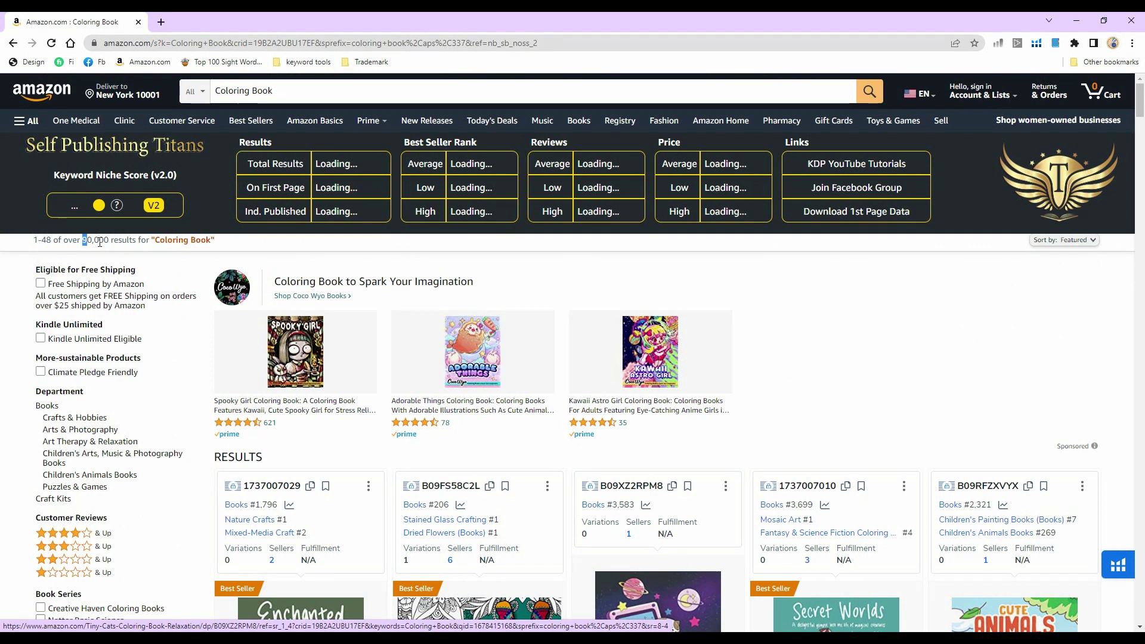
left_click_drag(100, 242, 107, 243)
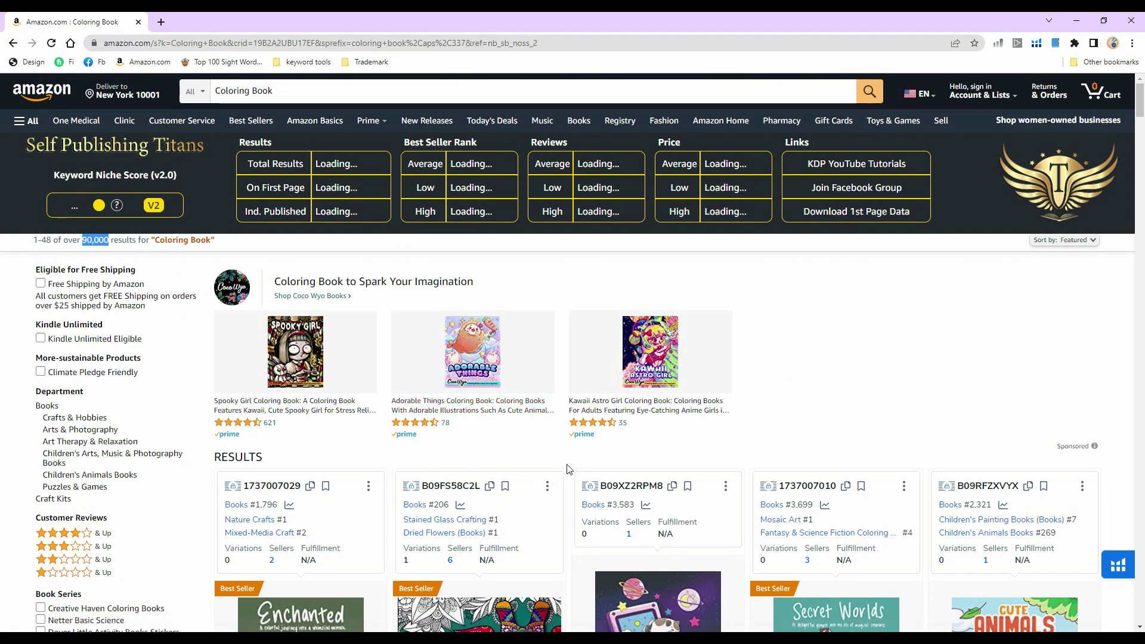
Step: Look over the first Coloring Book results, then bring up the Coloring Book sheet in the Excel Niche research workbook and return to Amazon
scroll(569, 469, "down", 5)
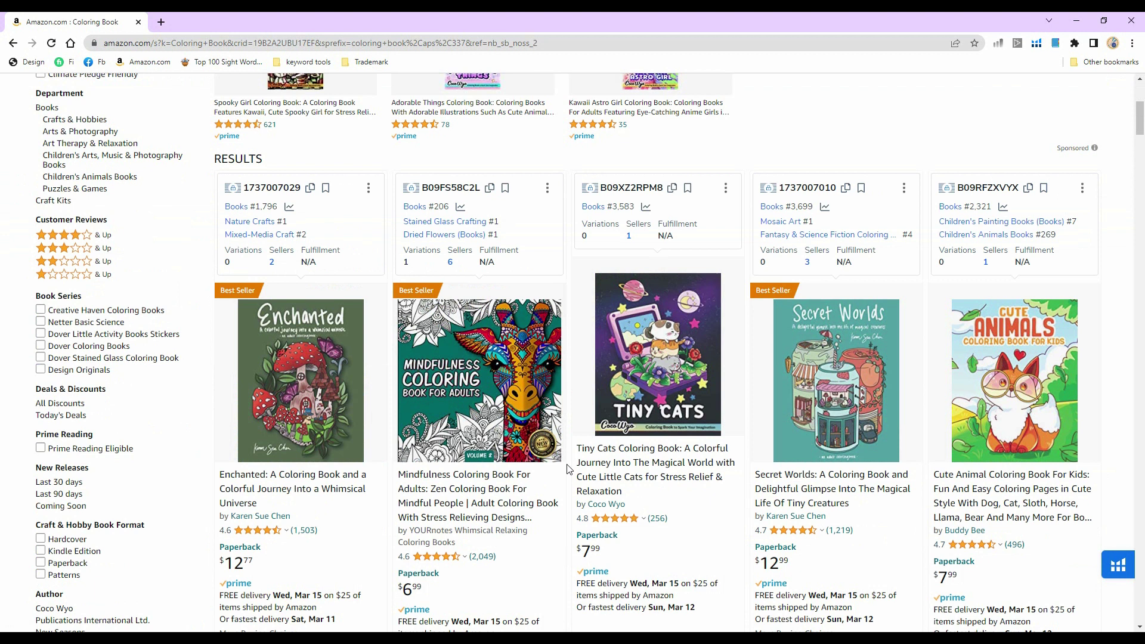
scroll(570, 477, "down", 2)
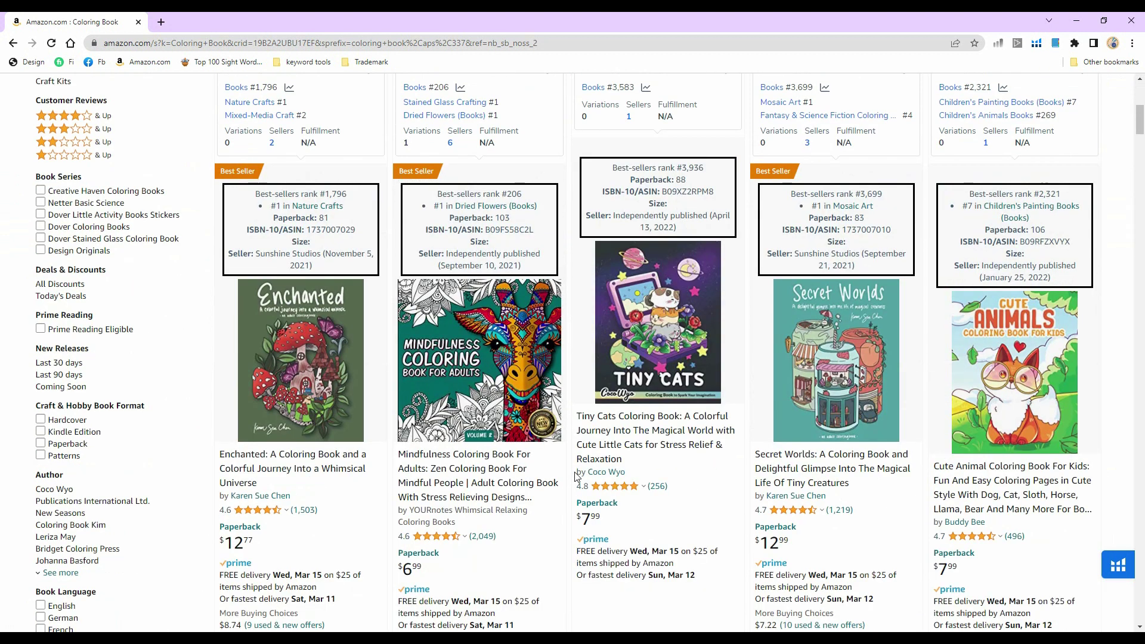
scroll(576, 476, "down", 1)
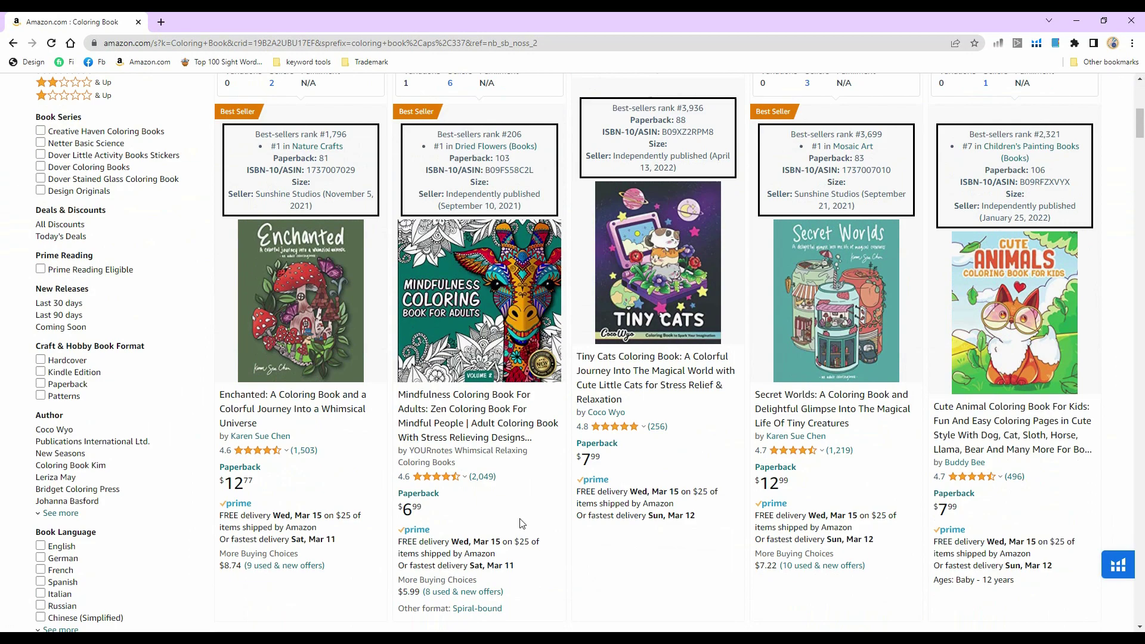
key("alt+Tab")
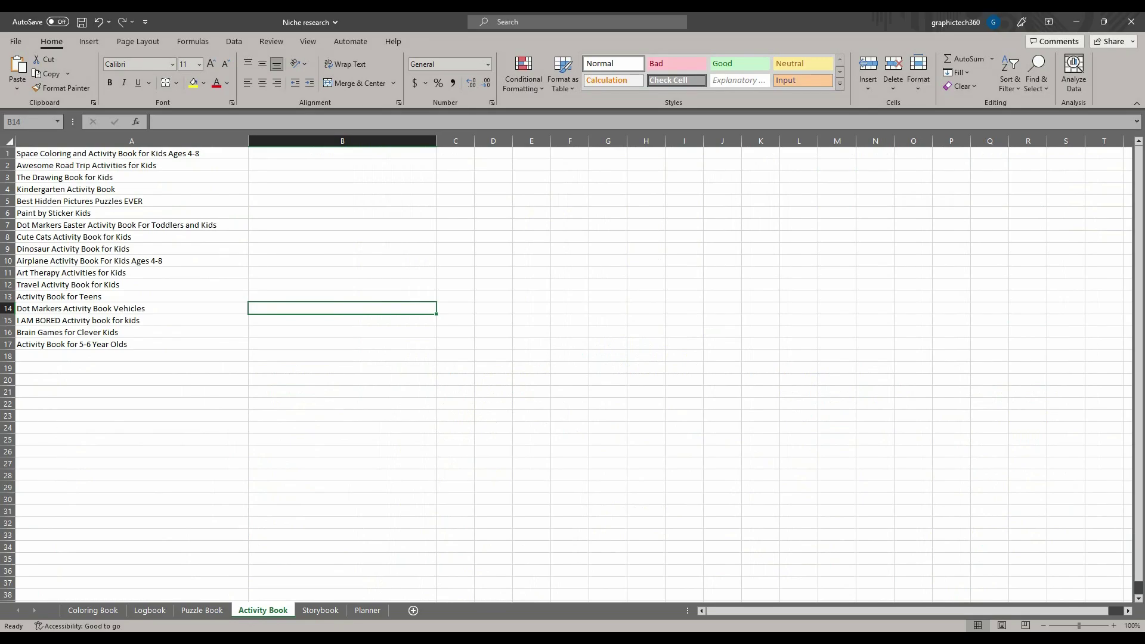
left_click(93, 610)
key("alt+Tab")
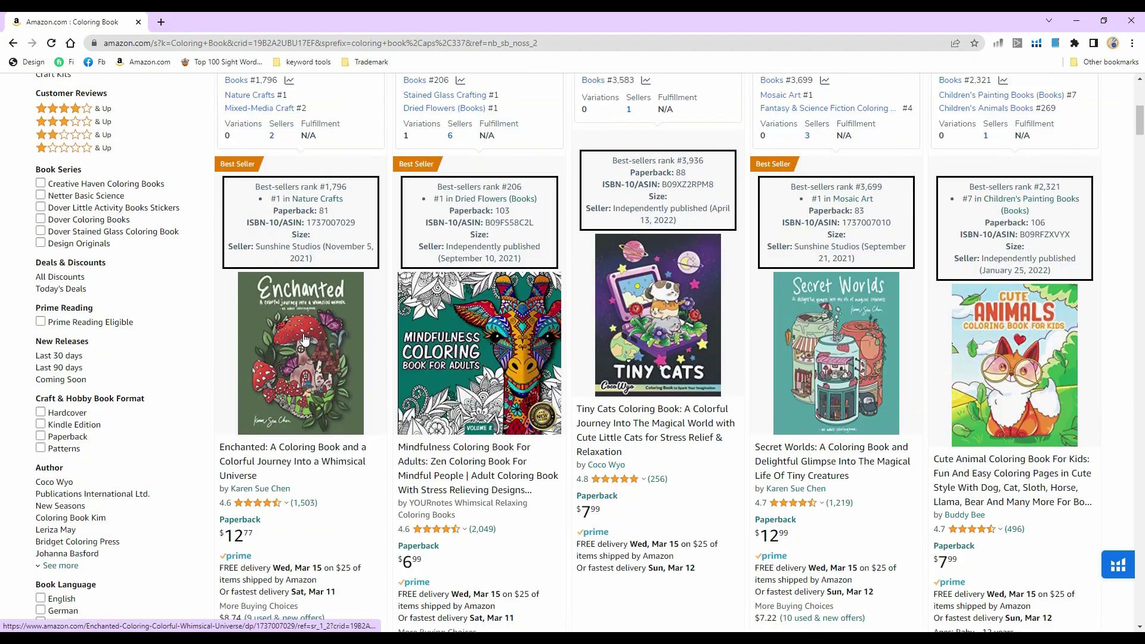
Step: Copy "Enchanted" from the first book's title and paste it into cell A1 of the Excel Coloring Book sheet, matching destination formatting
scroll(304, 339, "up", 1)
scroll(292, 346, "down", 2)
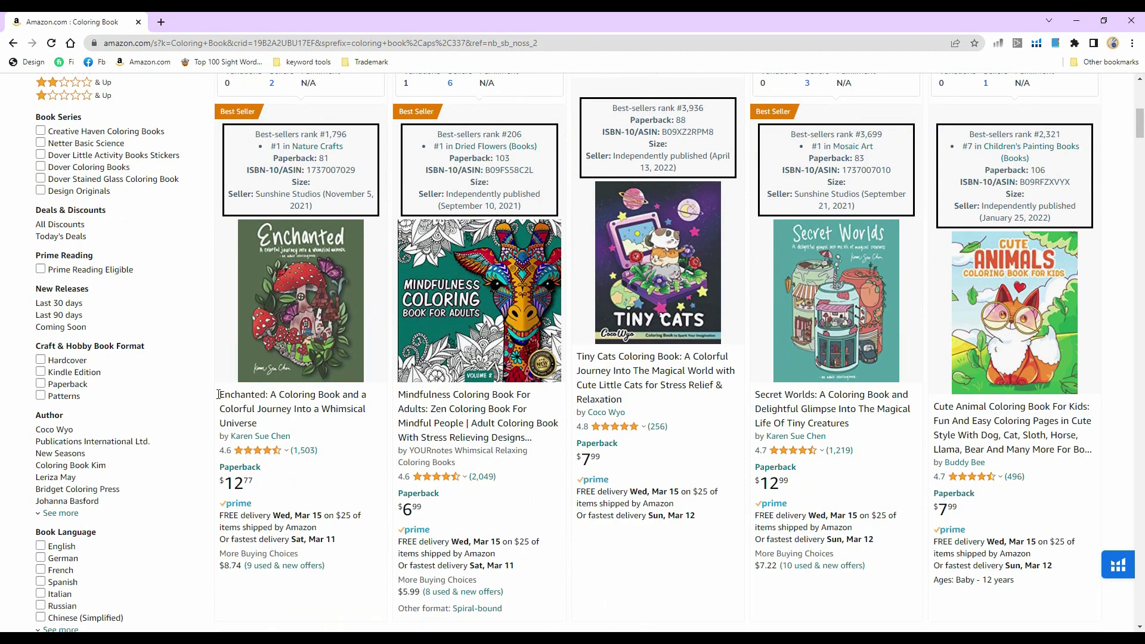
left_click_drag(218, 395, 264, 395)
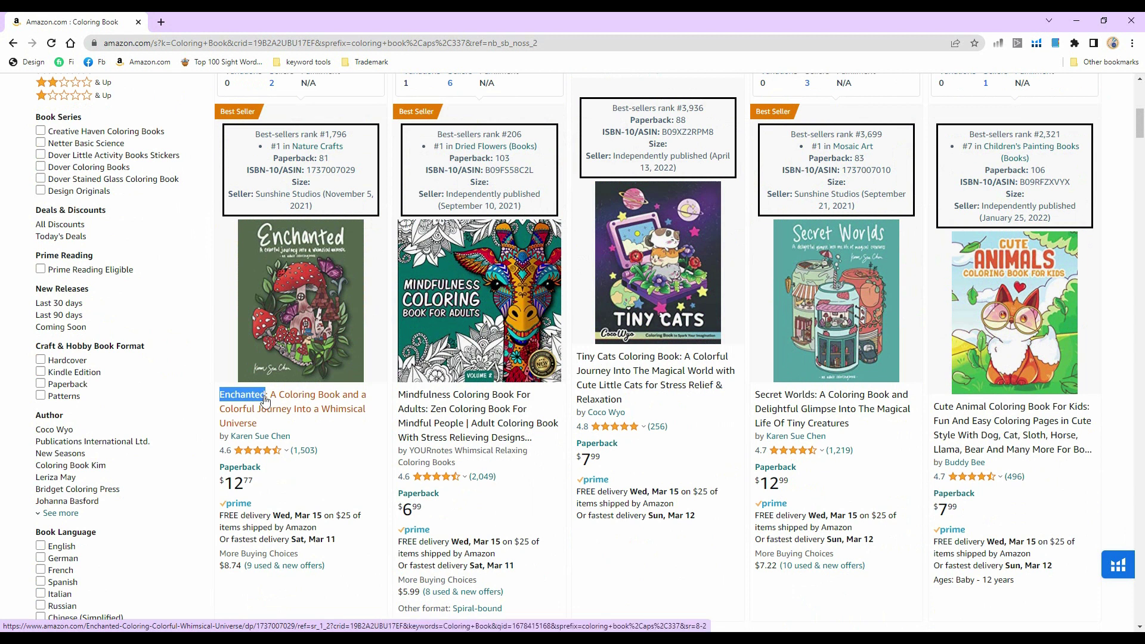
key("alt+Tab")
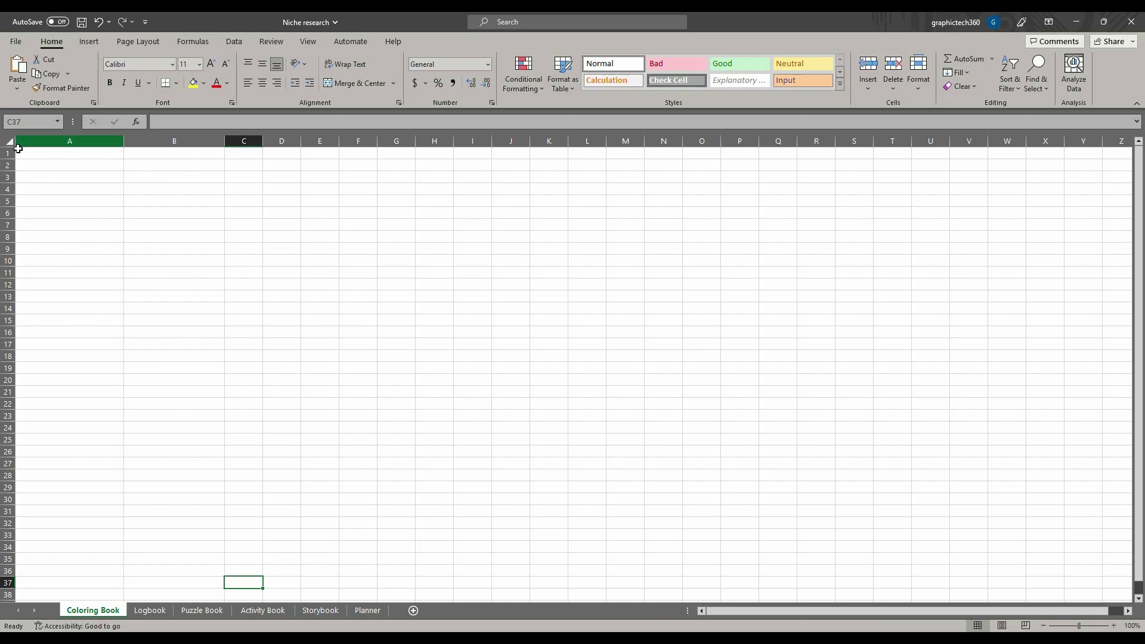
left_click(38, 156)
right_click(38, 156)
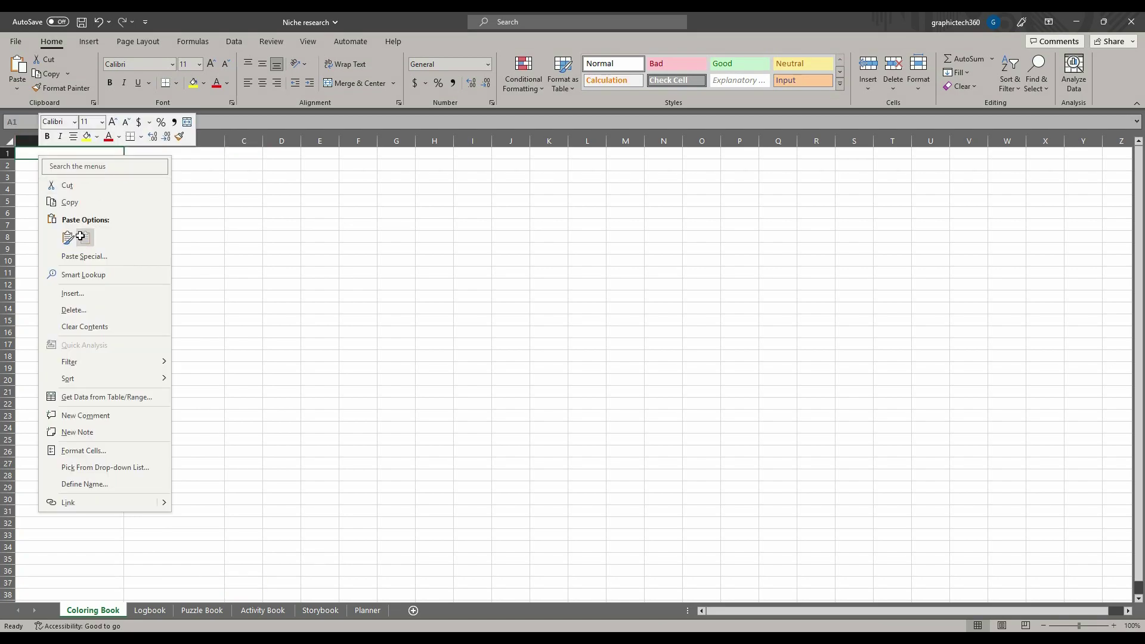
left_click(86, 238)
Step: Copy "Mindfulness Coloring Book For Adults" from Amazon into cell A2 of the Excel sheet and widen column A to fit it
key("alt+Tab")
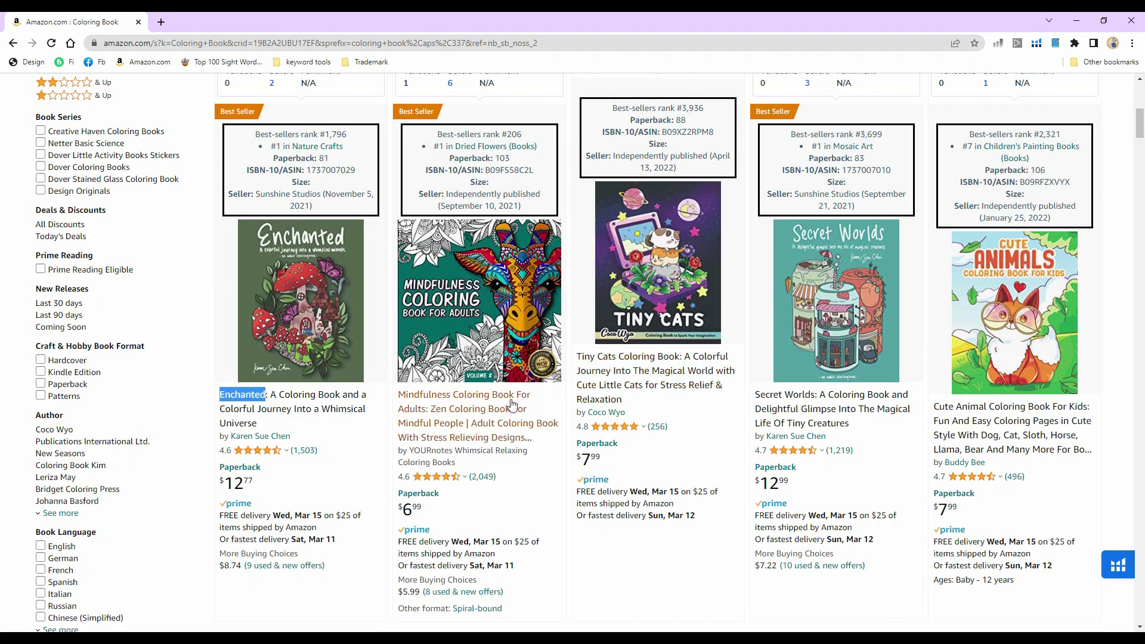
left_click(399, 396)
left_click_drag(400, 396, 426, 410)
key("ctrl+c")
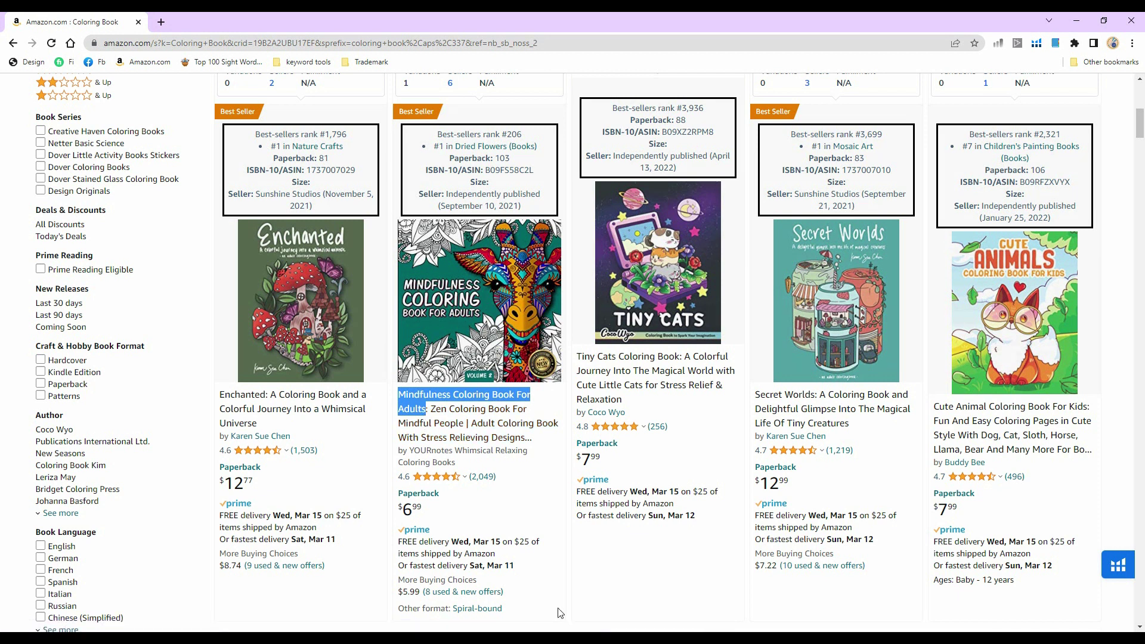
key("alt+Tab")
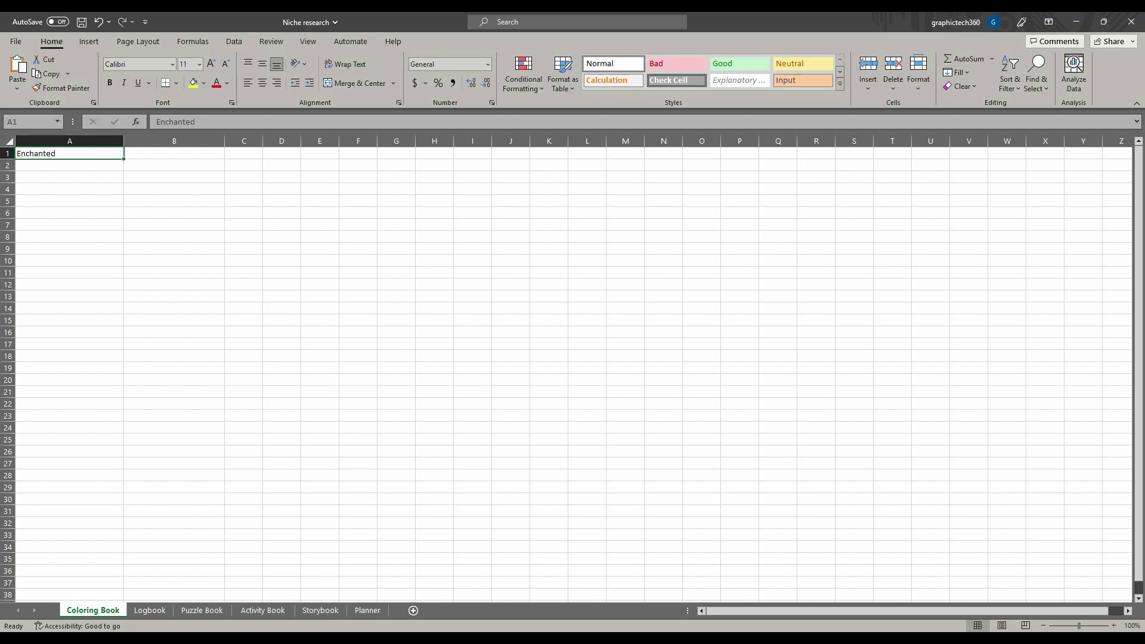
left_click(64, 166)
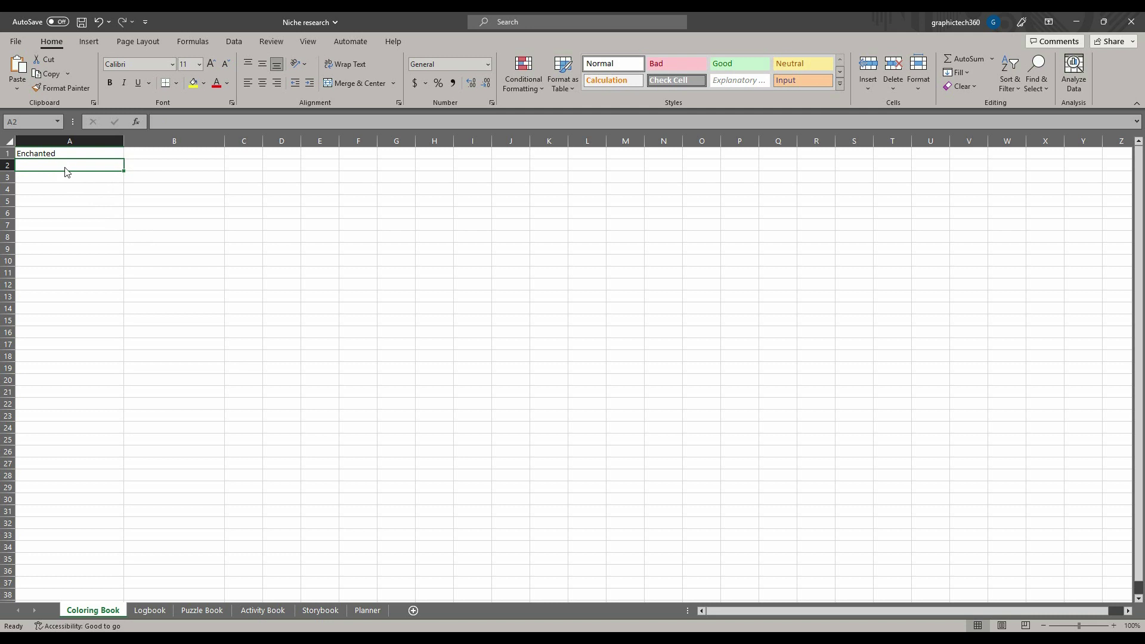
right_click(66, 167)
left_click(113, 251)
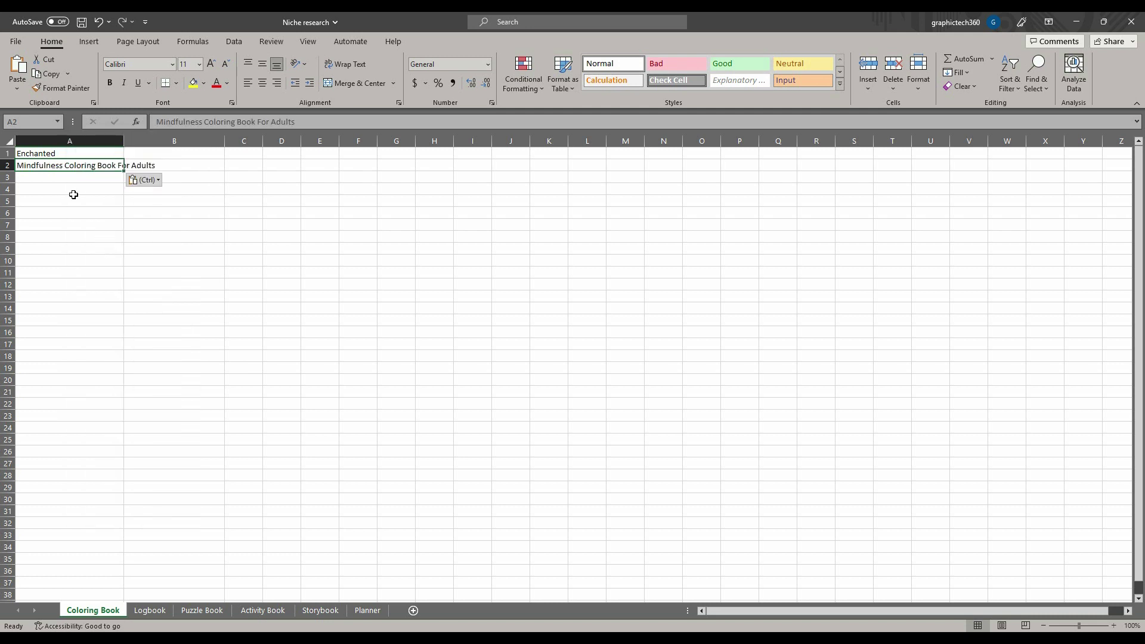
double_click(119, 141)
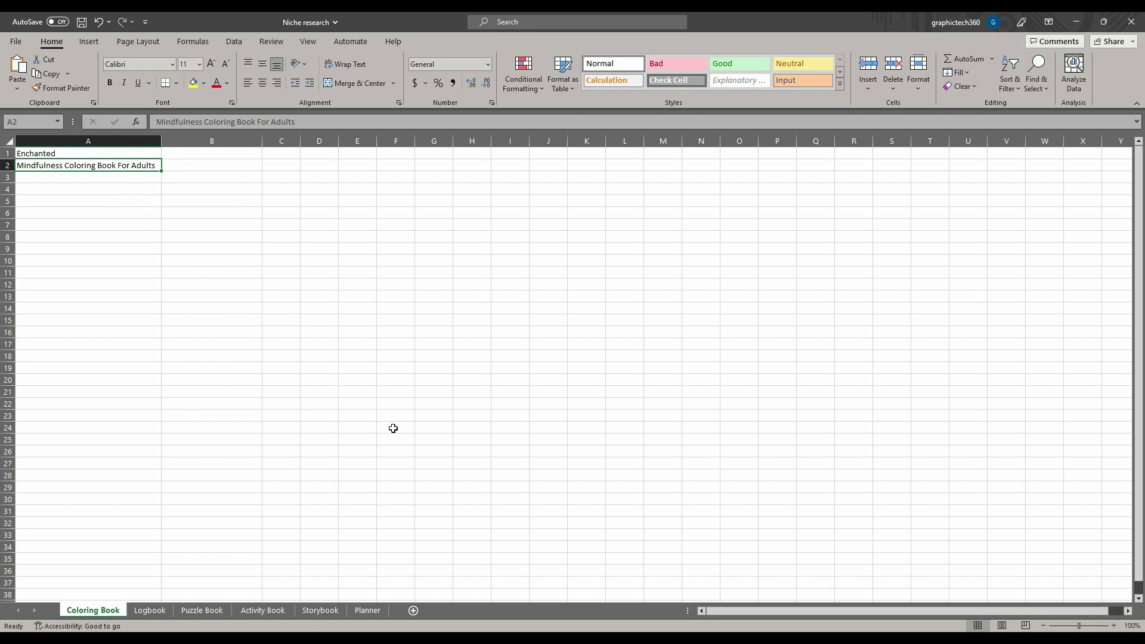
Step: Copy "Tiny Cats Coloring Book" from the Amazon results into cell A3 of the Excel sheet, matching destination formatting
key("alt+Tab")
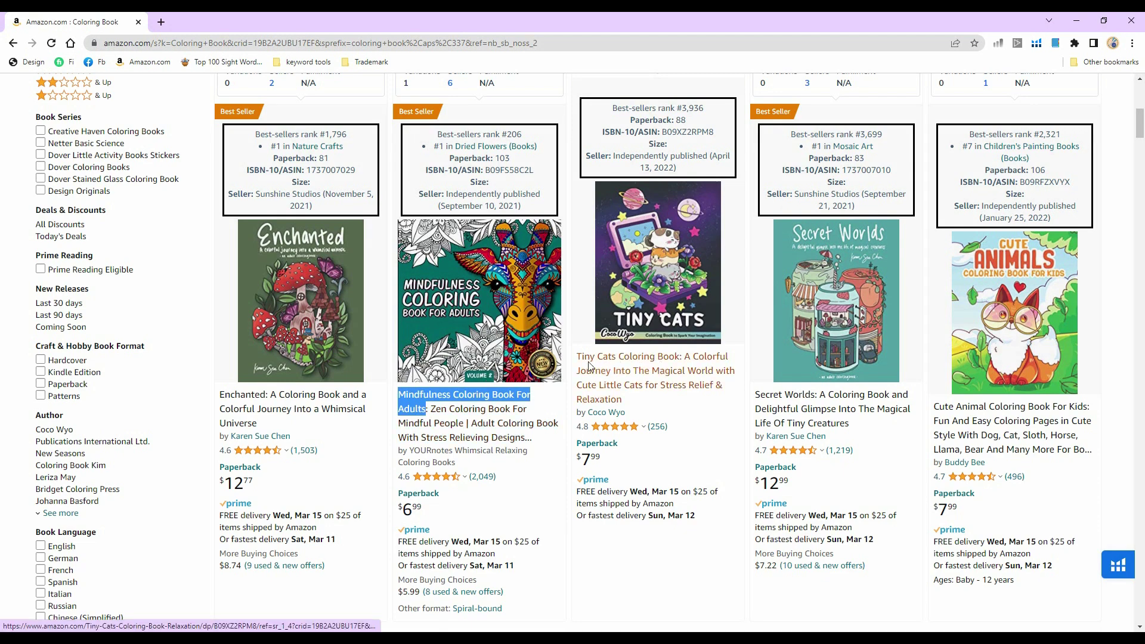
left_click_drag(575, 357, 682, 357)
key("ctrl+c")
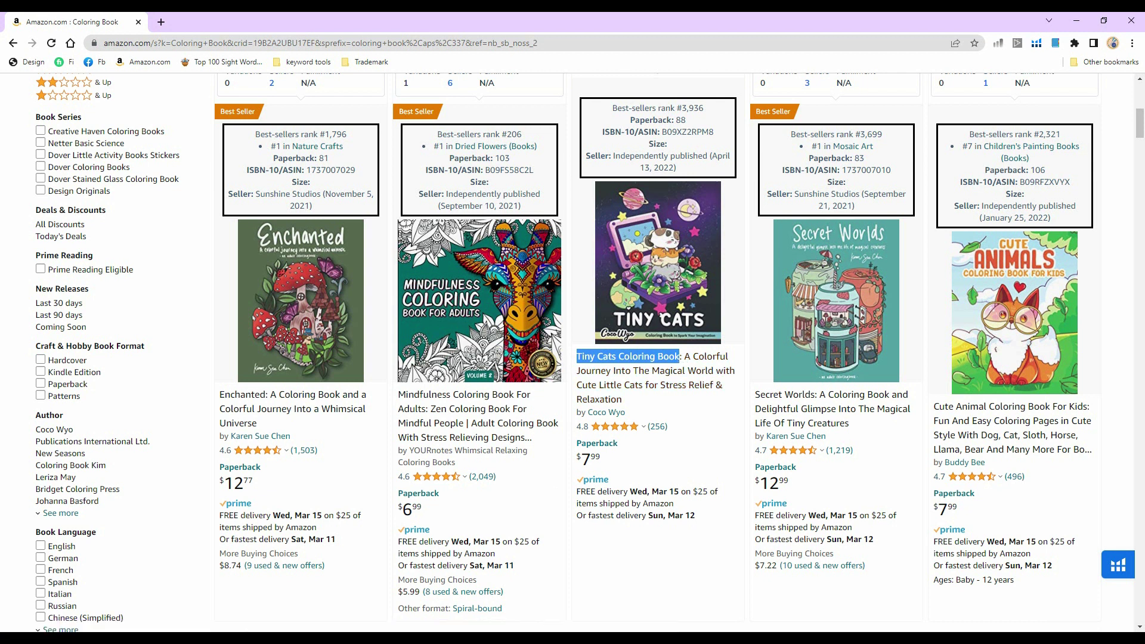
key("alt+Tab")
right_click(103, 177)
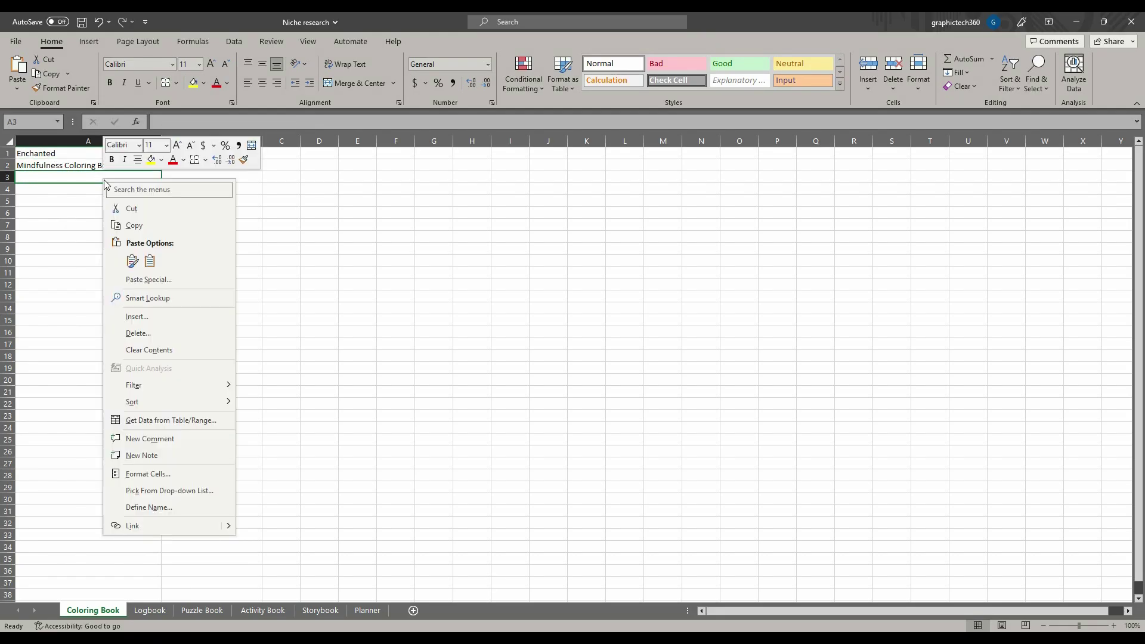
left_click(150, 261)
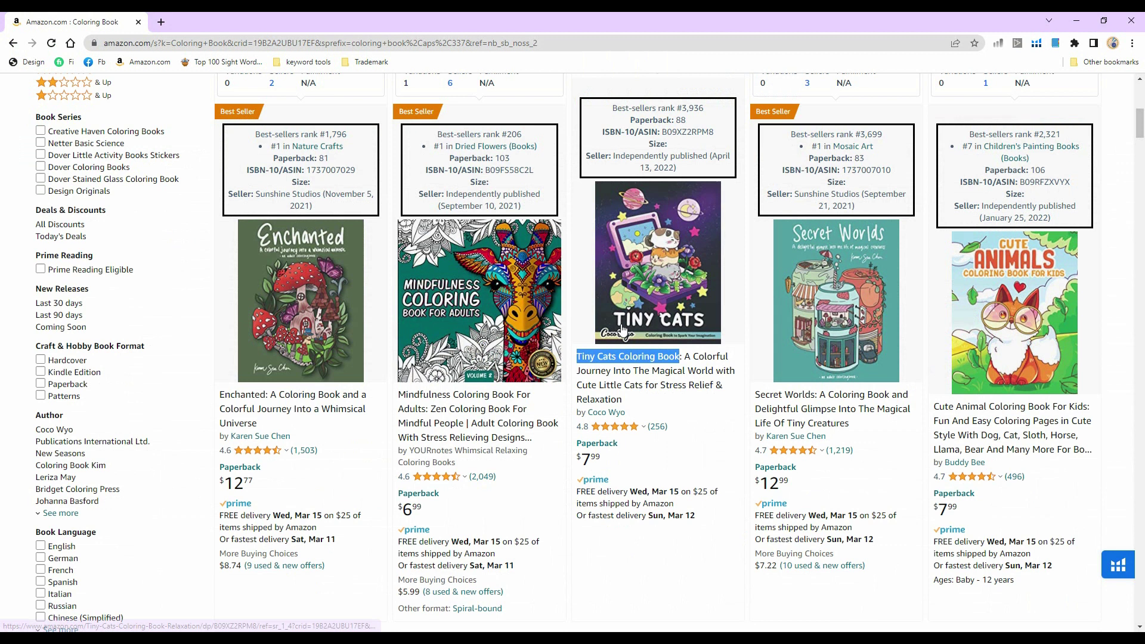
Step: Find the unicorn book further down the Amazon results and copy "Unicorn Coloring Book" into cell A4 of the Excel sheet
scroll(755, 391, "down", 2)
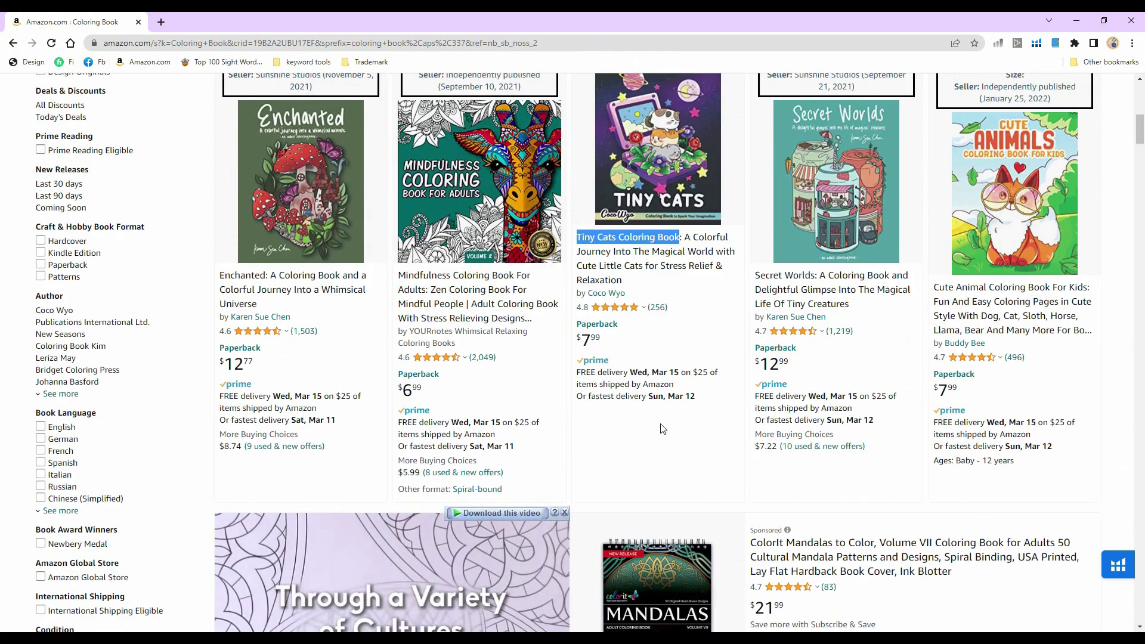
scroll(656, 394, "down", 9)
scroll(656, 394, "down", 3)
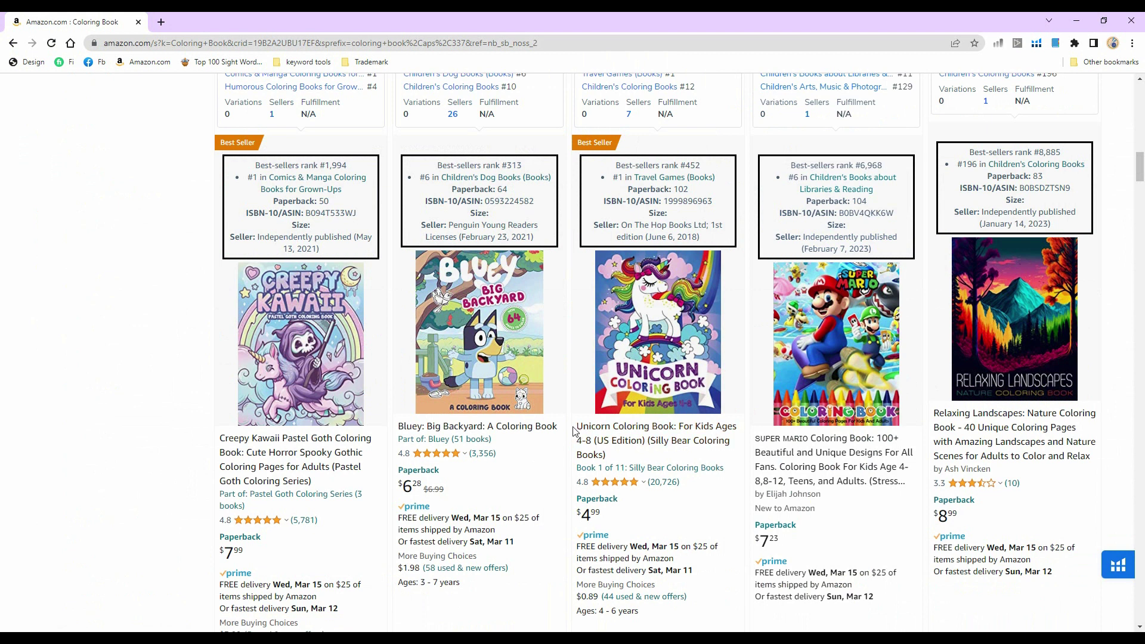
left_click_drag(576, 428, 674, 427)
key("ctrl+c")
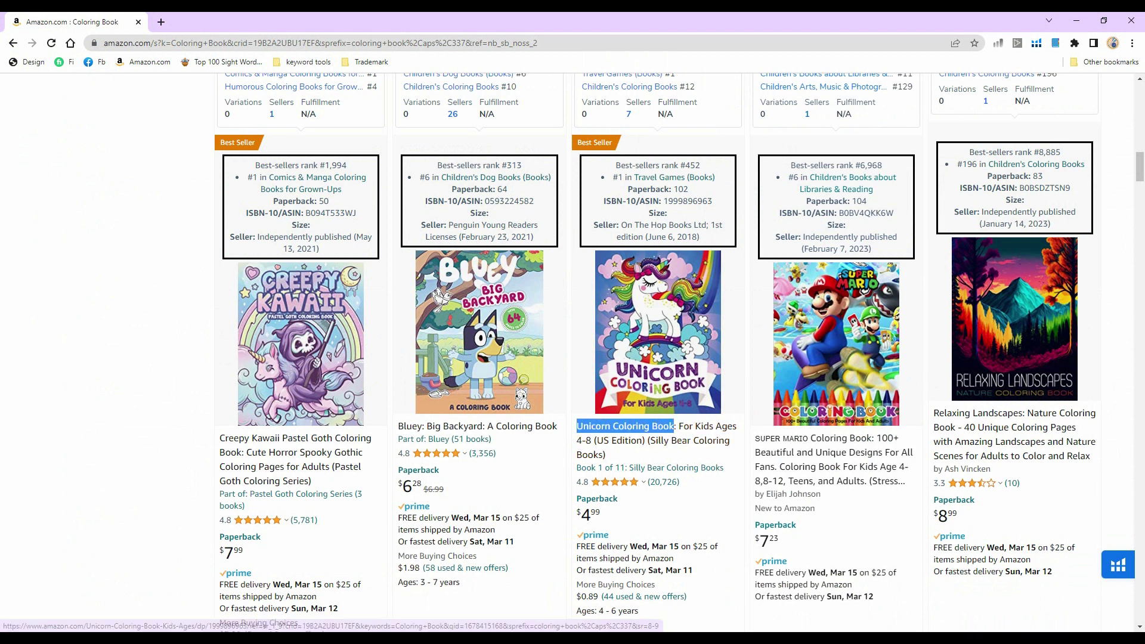
key("alt+Tab")
left_click(69, 186)
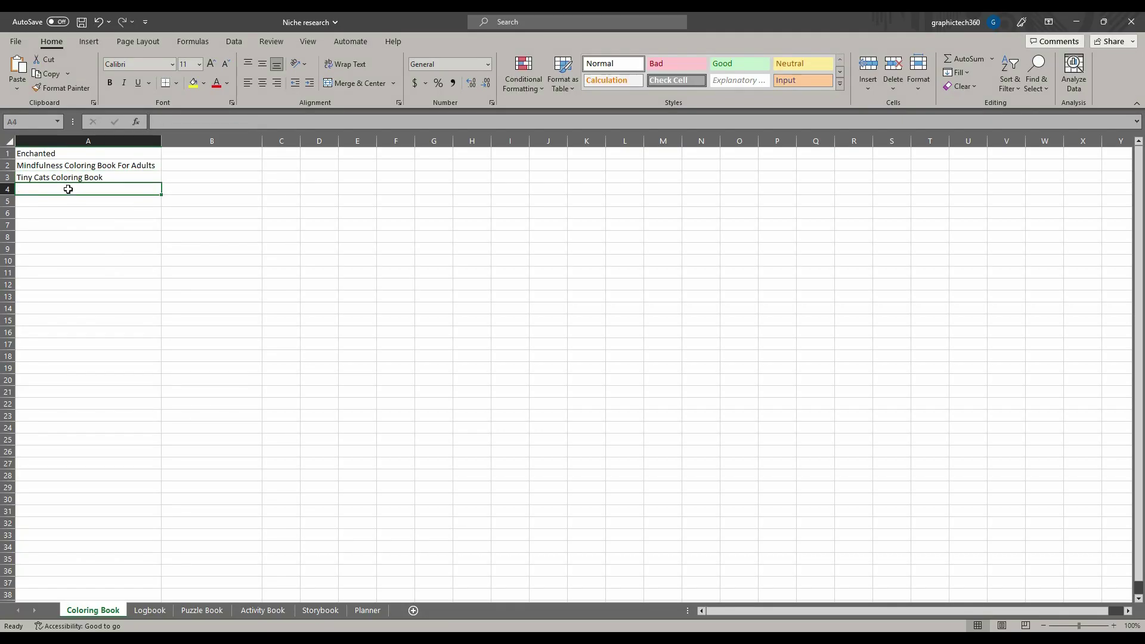
right_click(69, 186)
left_click(116, 272)
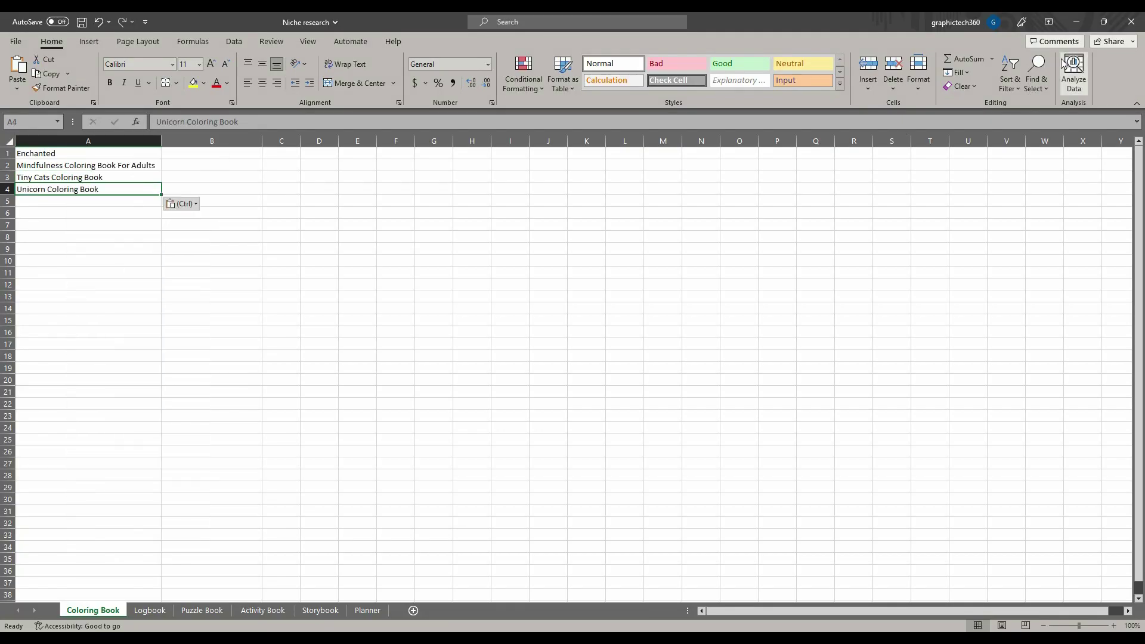
Step: Copy "SUPER MARIO Coloring Book" from the Amazon results into cell A5 of the Excel sheet, matching destination formatting
key("alt+Tab")
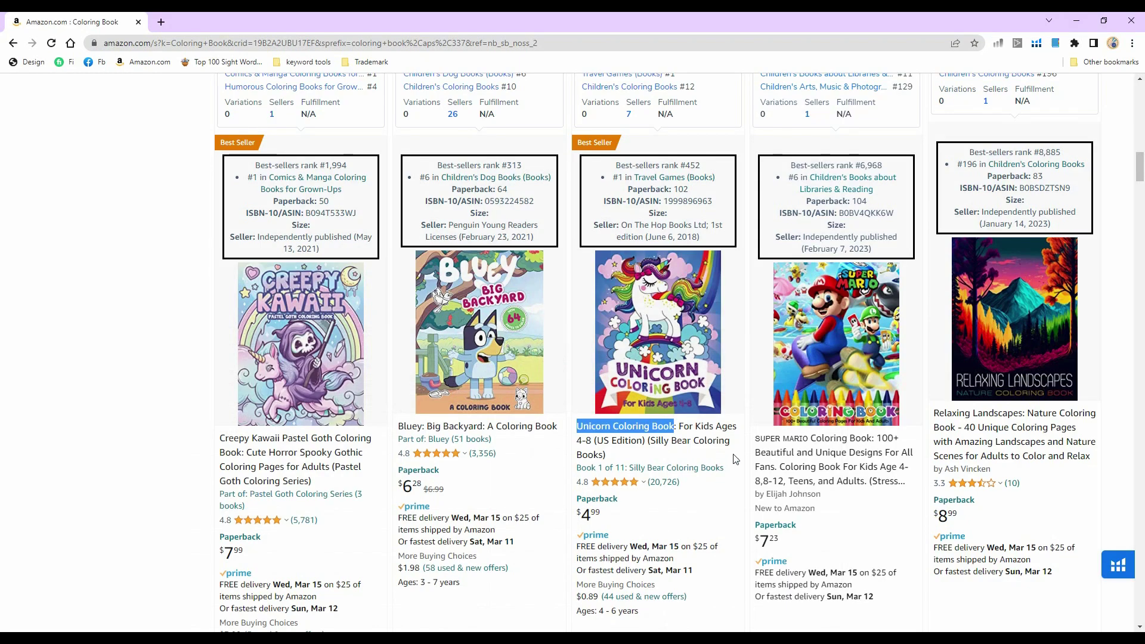
scroll(736, 460, "down", 1)
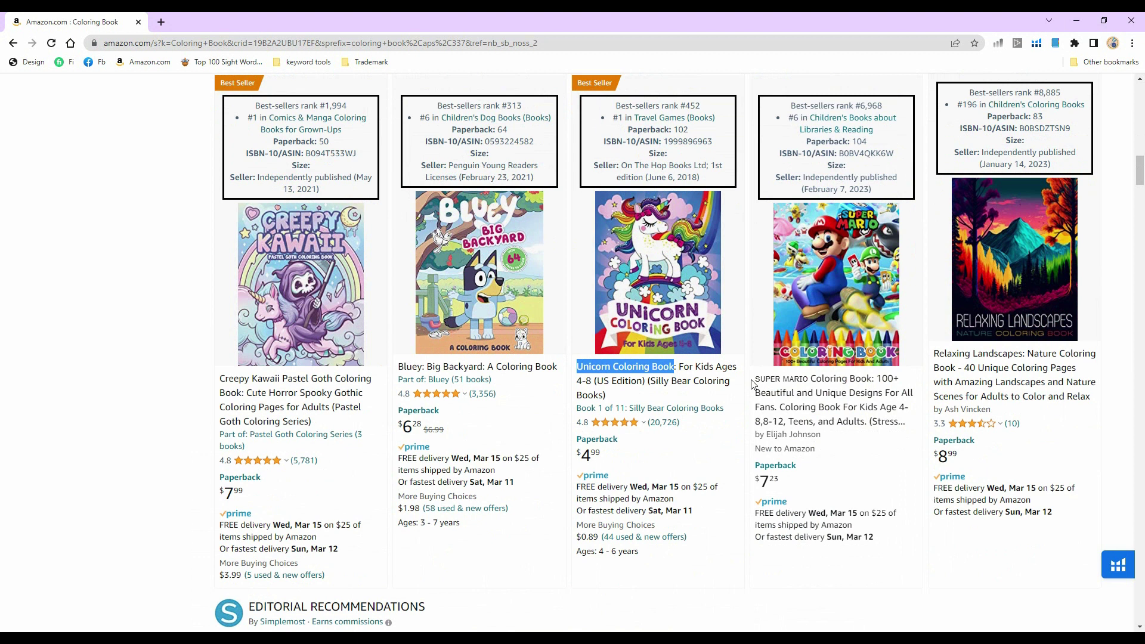
left_click_drag(753, 380, 873, 379)
key("ctrl+c")
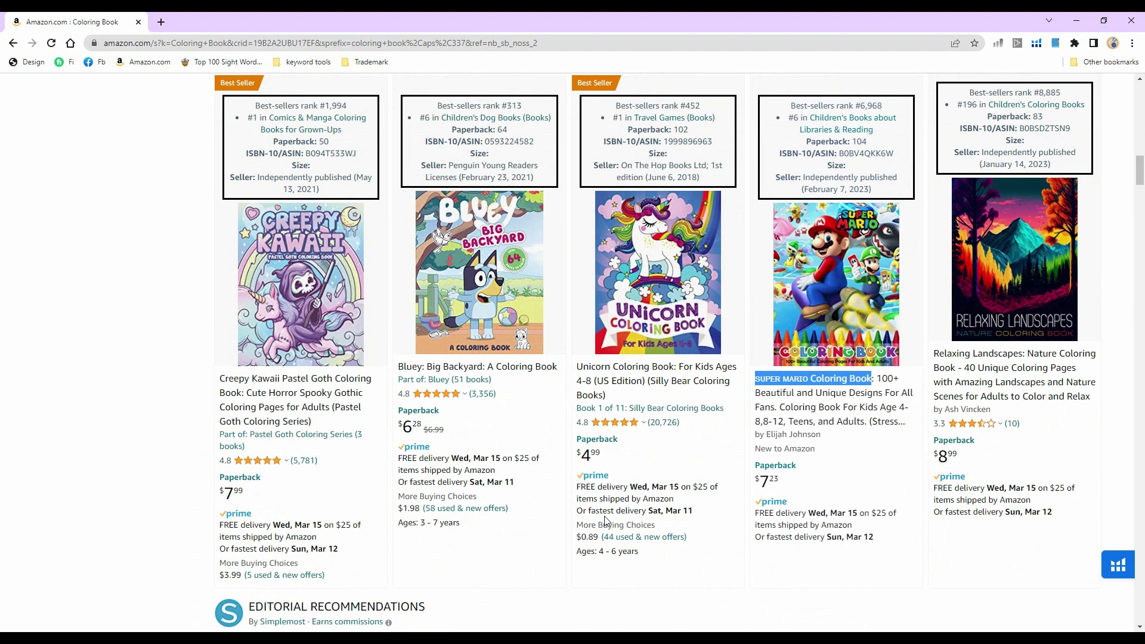
key("alt+Tab")
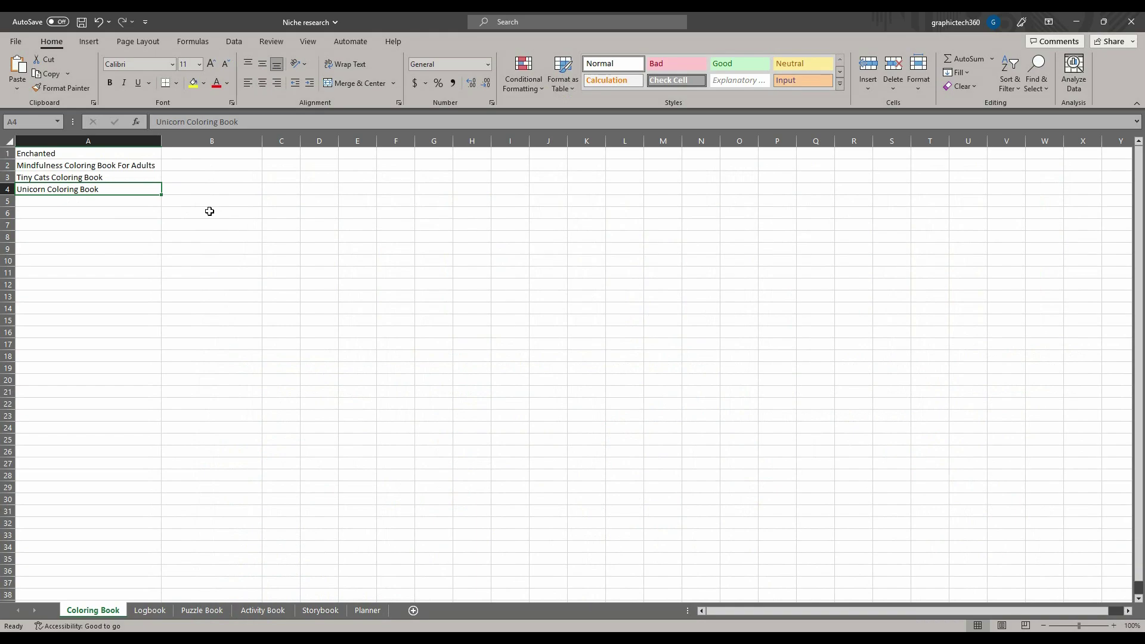
right_click(94, 206)
left_click(141, 285)
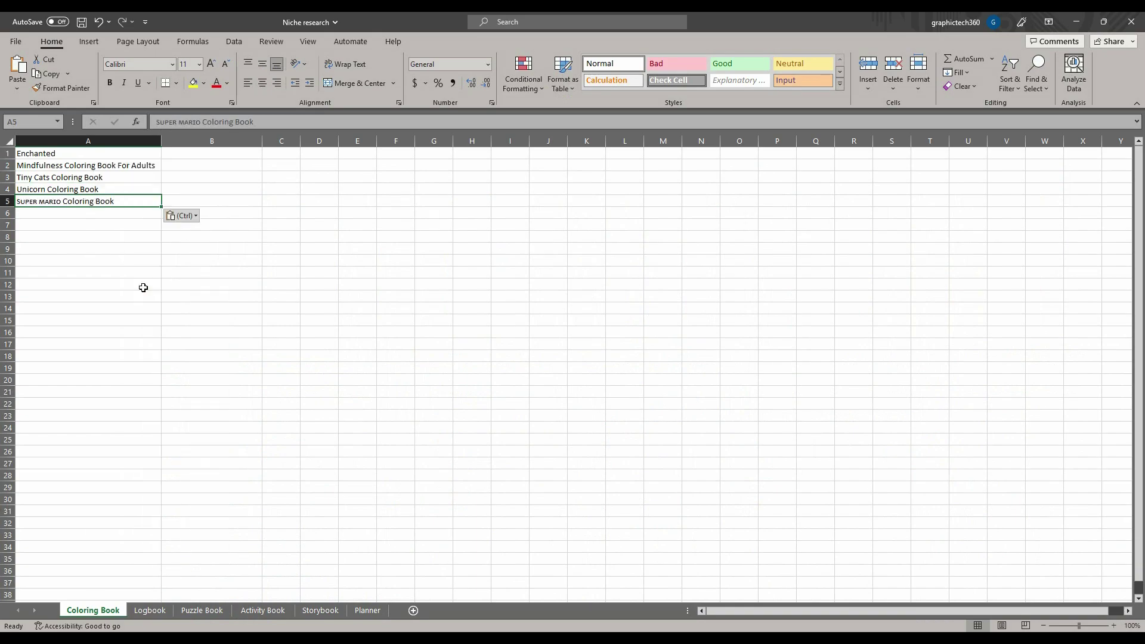
Step: Find the flowers book under Amazon's More Results and copy "Seasons of Flowers Adults Coloring Book" into cell A6 of the Excel sheet
key("alt+Tab")
scroll(748, 358, "down", 4)
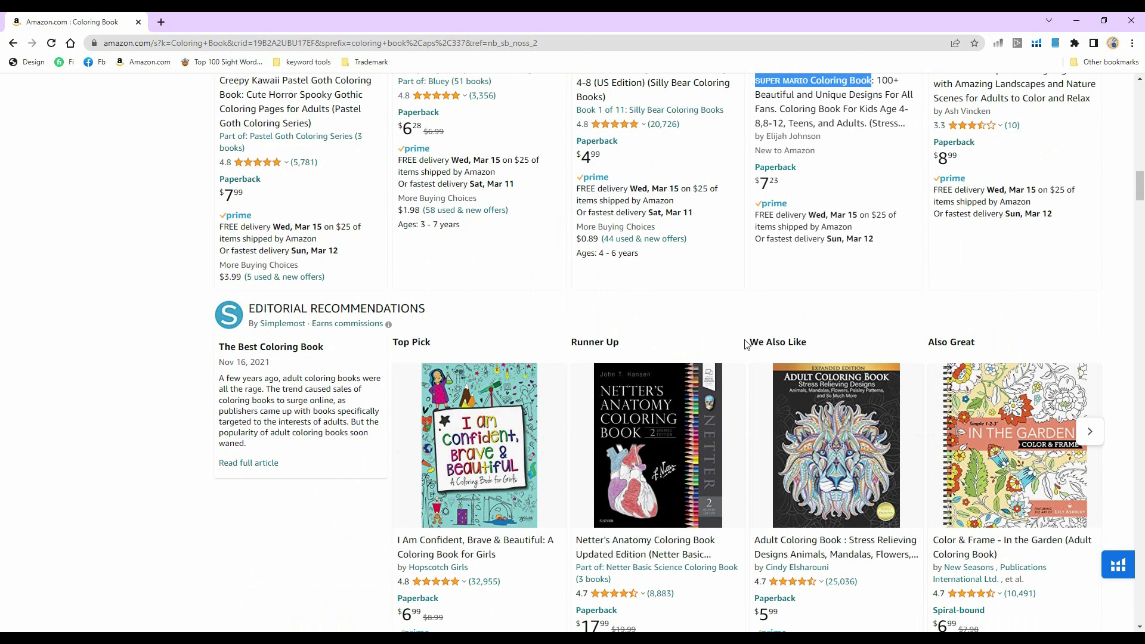
scroll(747, 344, "down", 12)
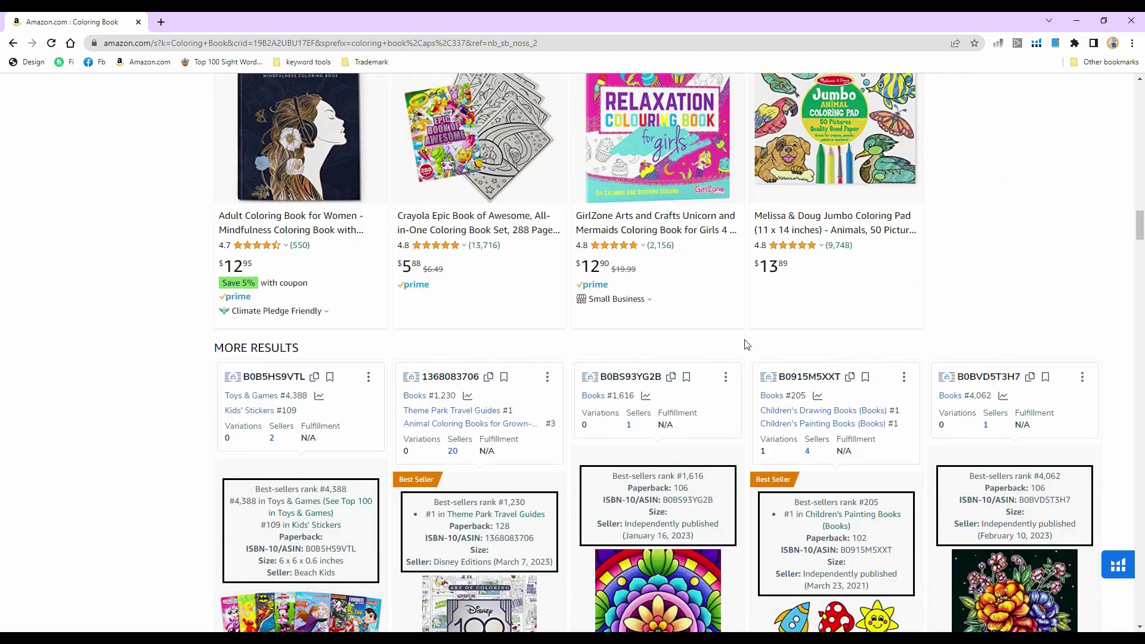
scroll(747, 345, "down", 5)
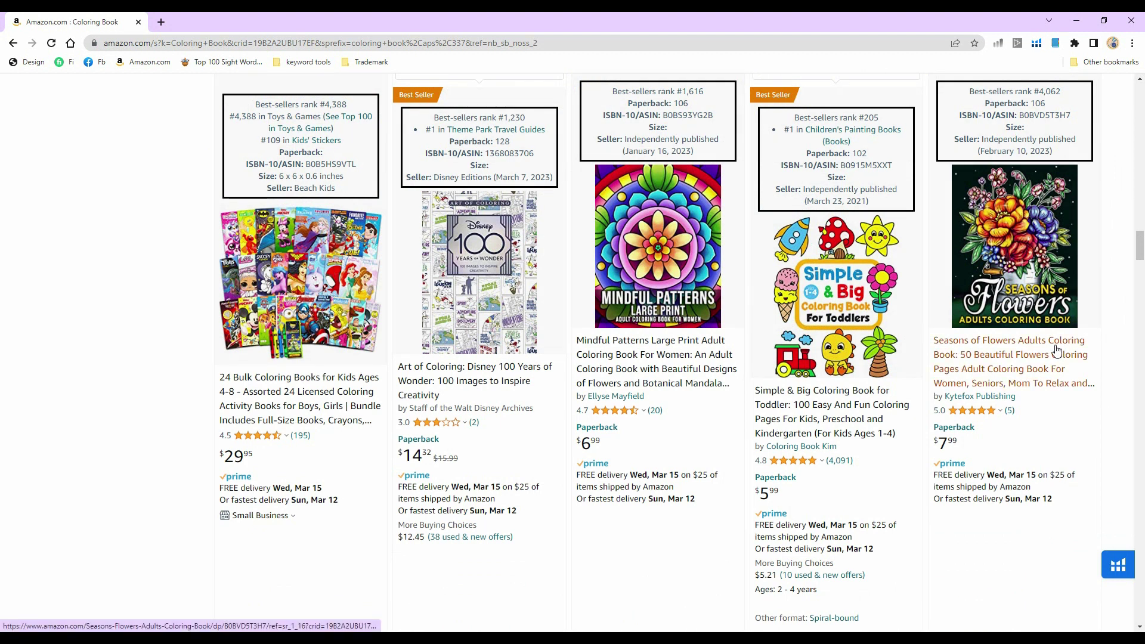
left_click_drag(933, 342, 956, 356)
key("ctrl+c")
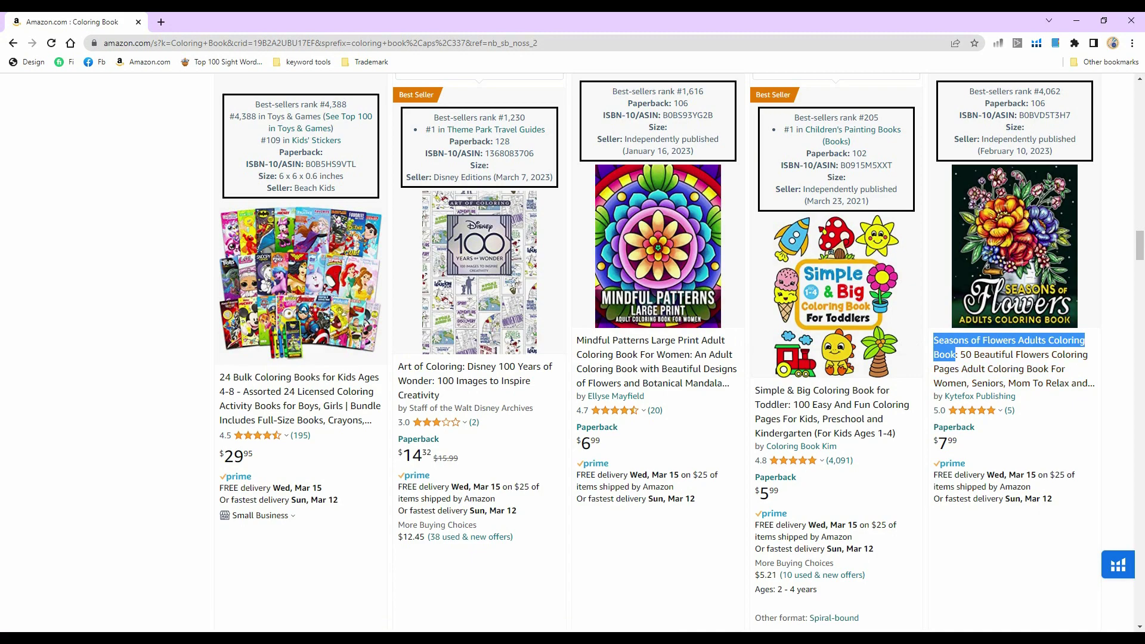
key("alt+Tab")
left_click(76, 212)
right_click(80, 214)
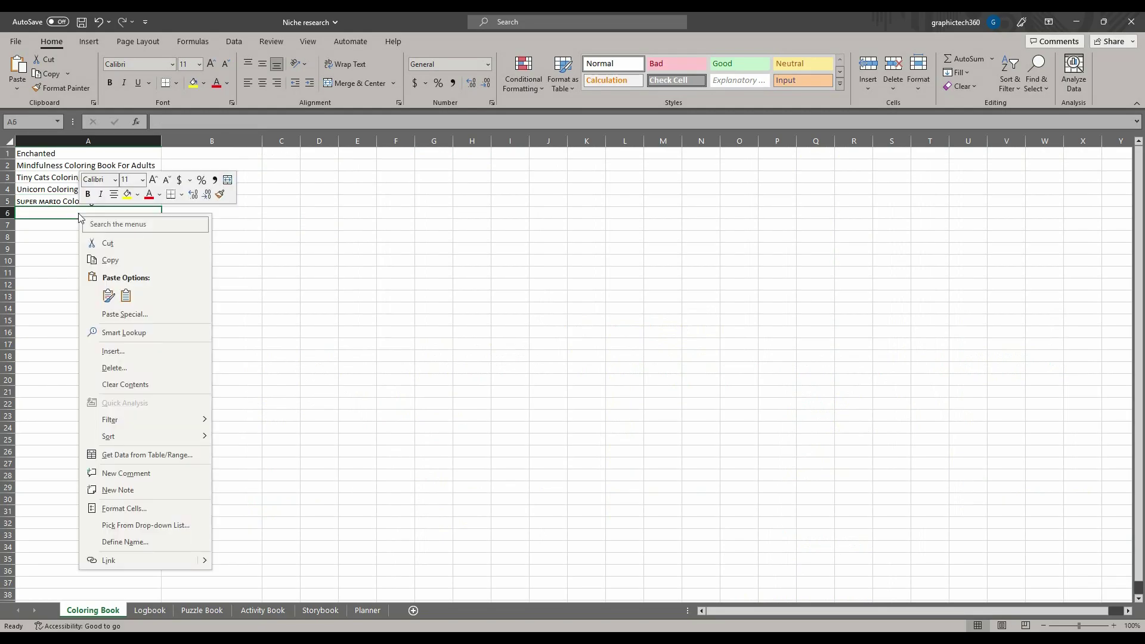
left_click(126, 294)
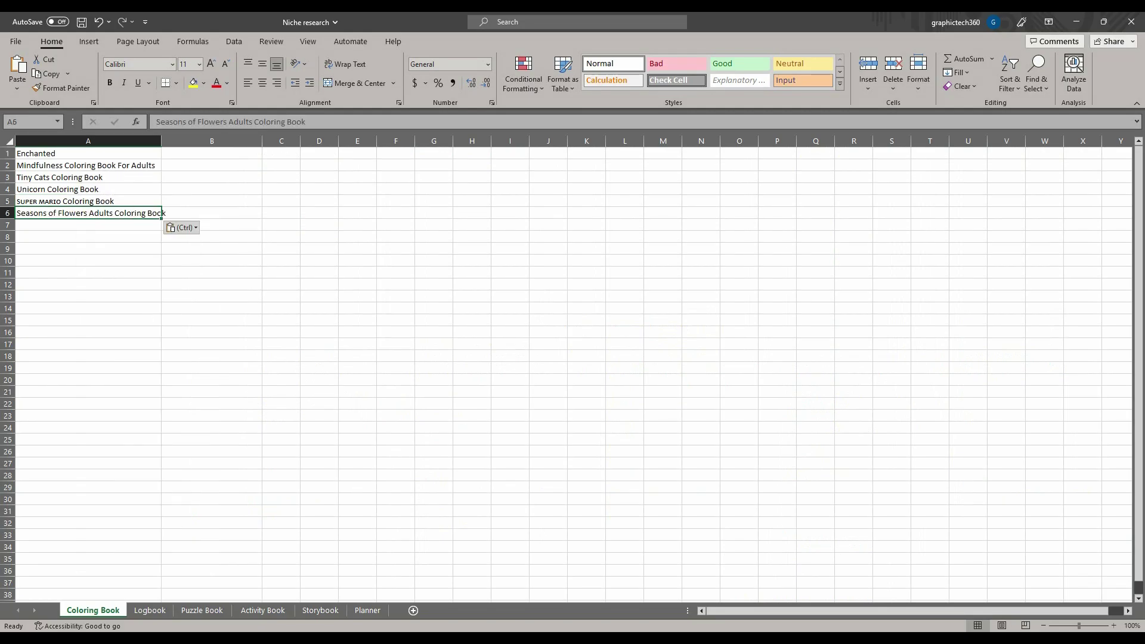
Step: Return to the Amazon results and examine the listing of The Reverse Coloring Book among the following titles
key("alt+Tab")
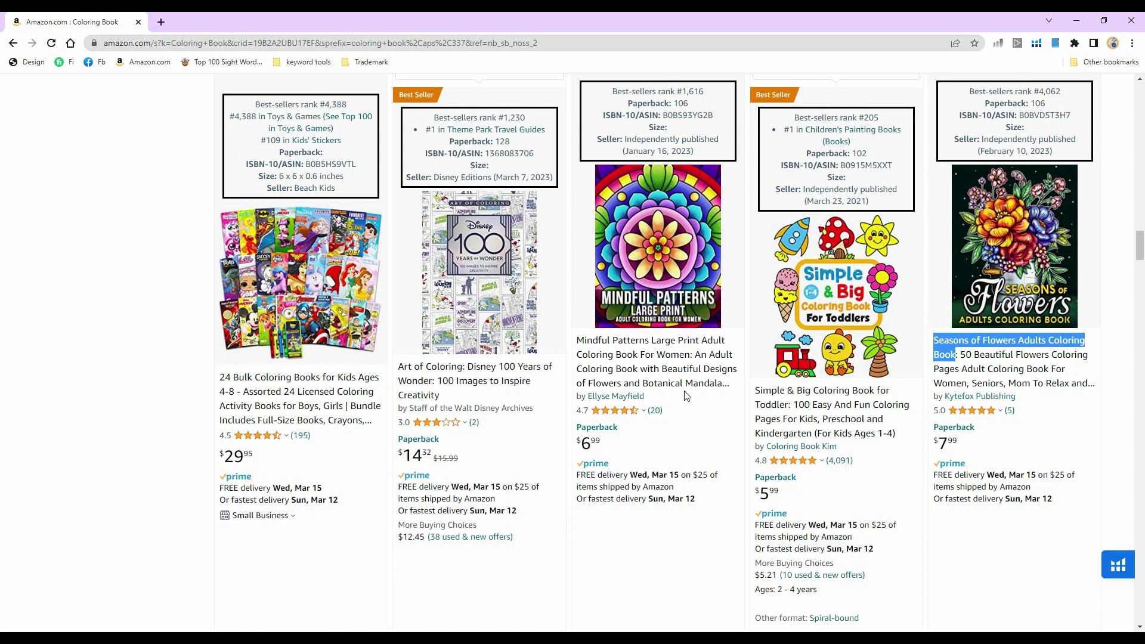
scroll(687, 397, "down", 10)
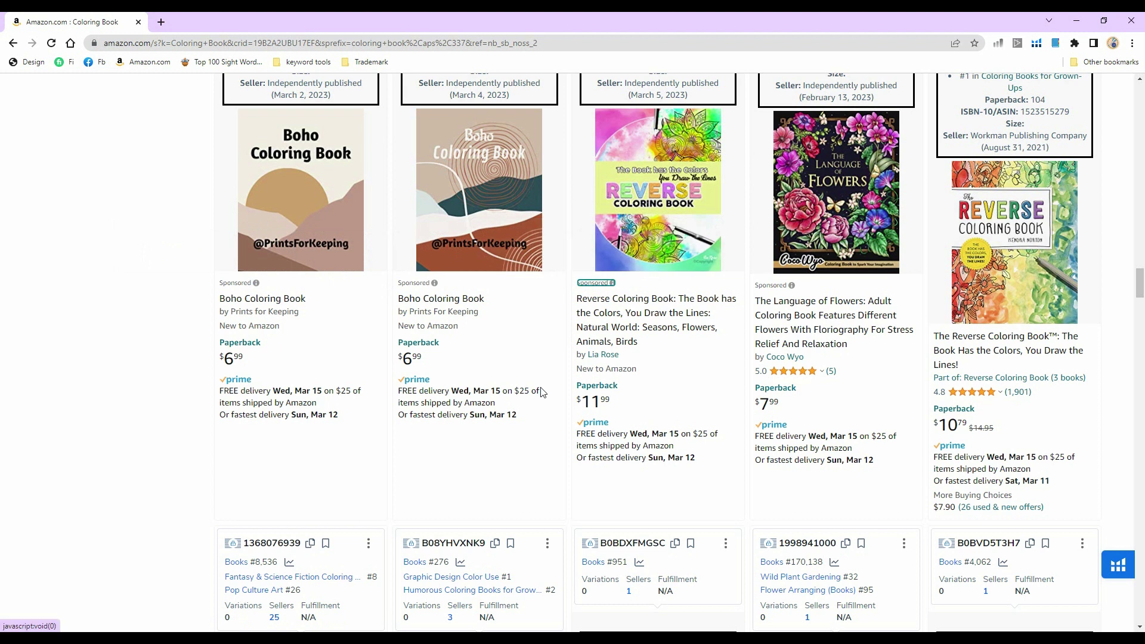
scroll(543, 392, "down", 2)
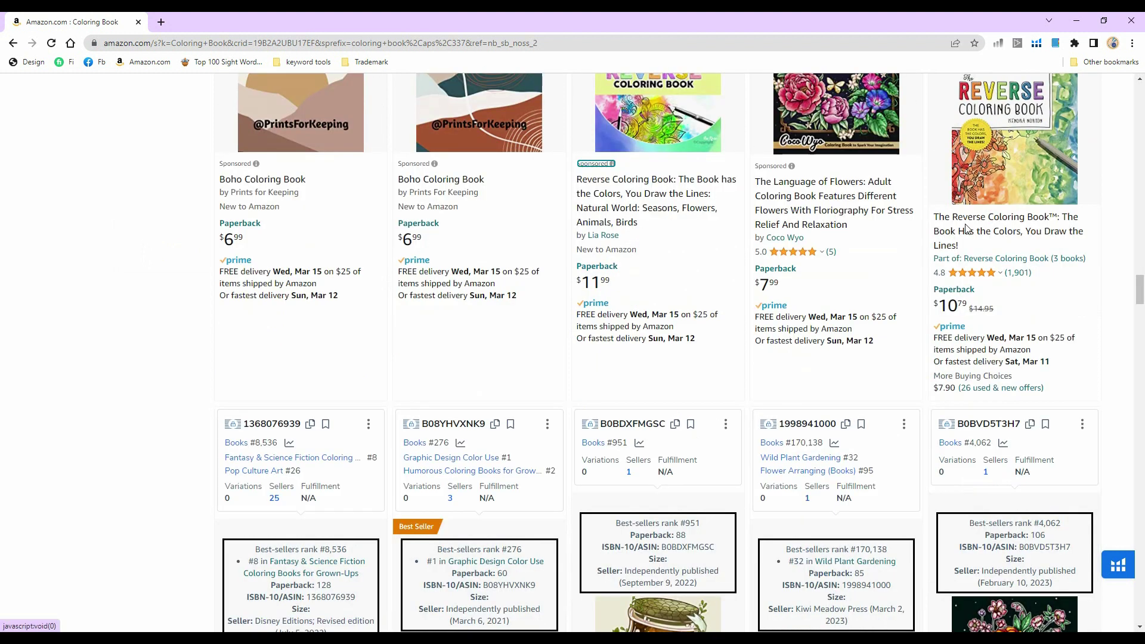
scroll(971, 229, "up", 2)
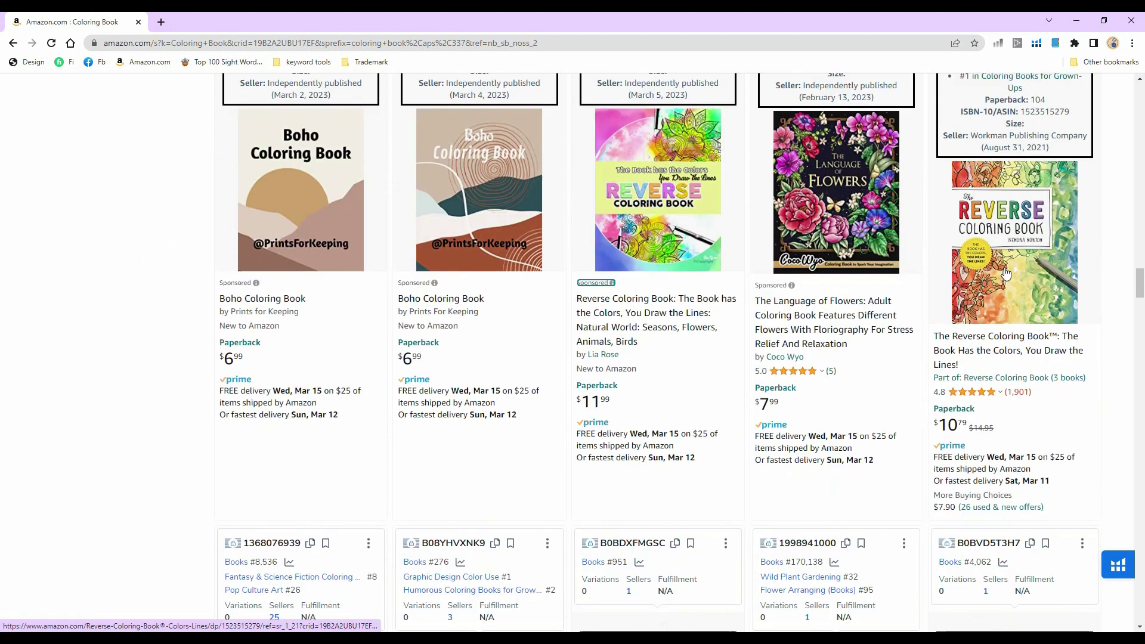
left_click_drag(932, 337, 1051, 333)
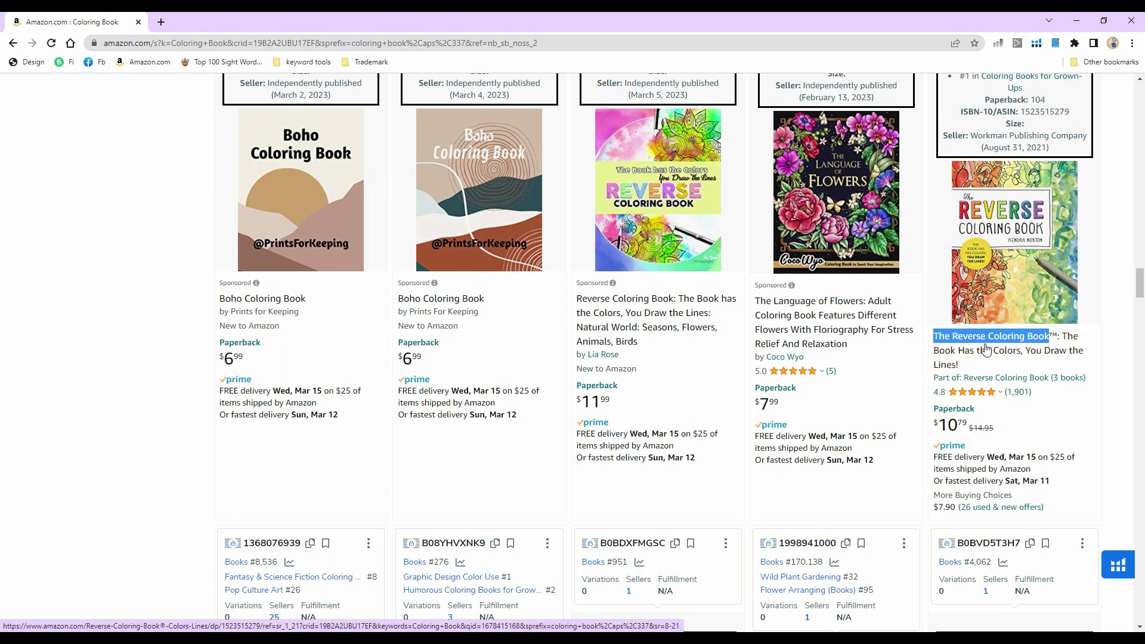
left_click(1115, 340)
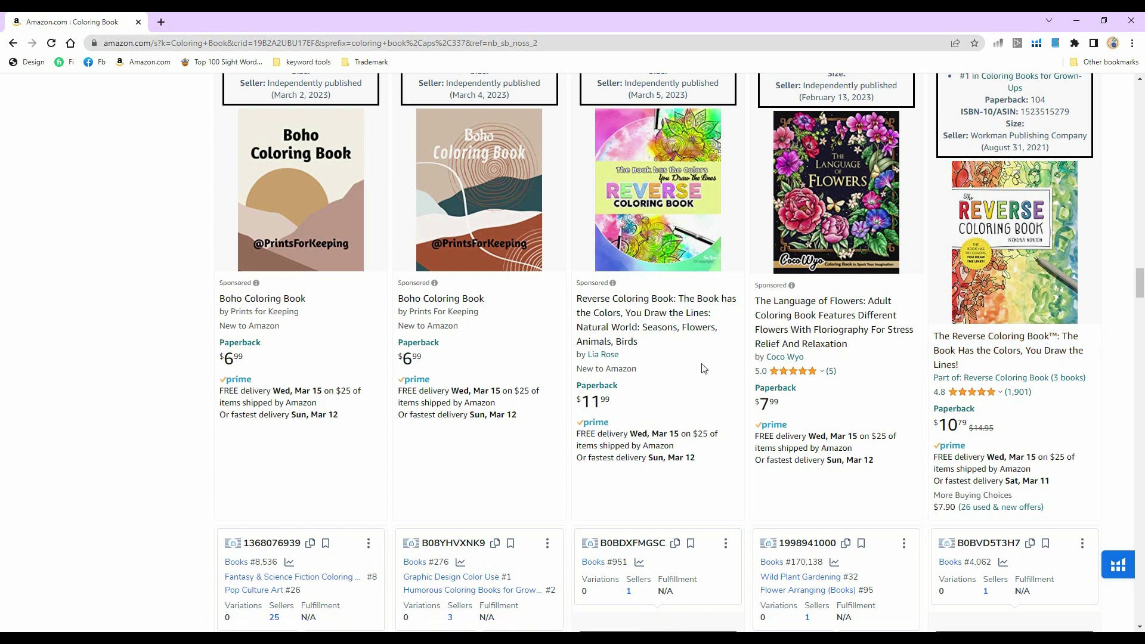
Step: Find the jar-themed book further down the Amazon results and copy "Life Inside Jar Coloring Book" into cell A7 of the Excel sheet
scroll(684, 364, "down", 10)
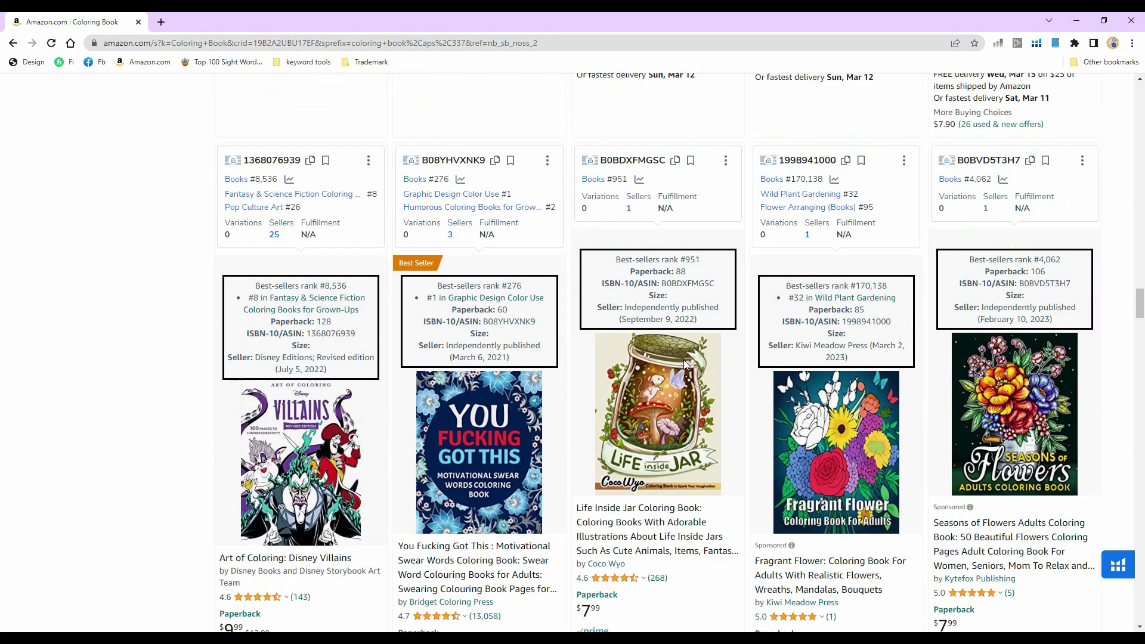
scroll(688, 369, "up", 1)
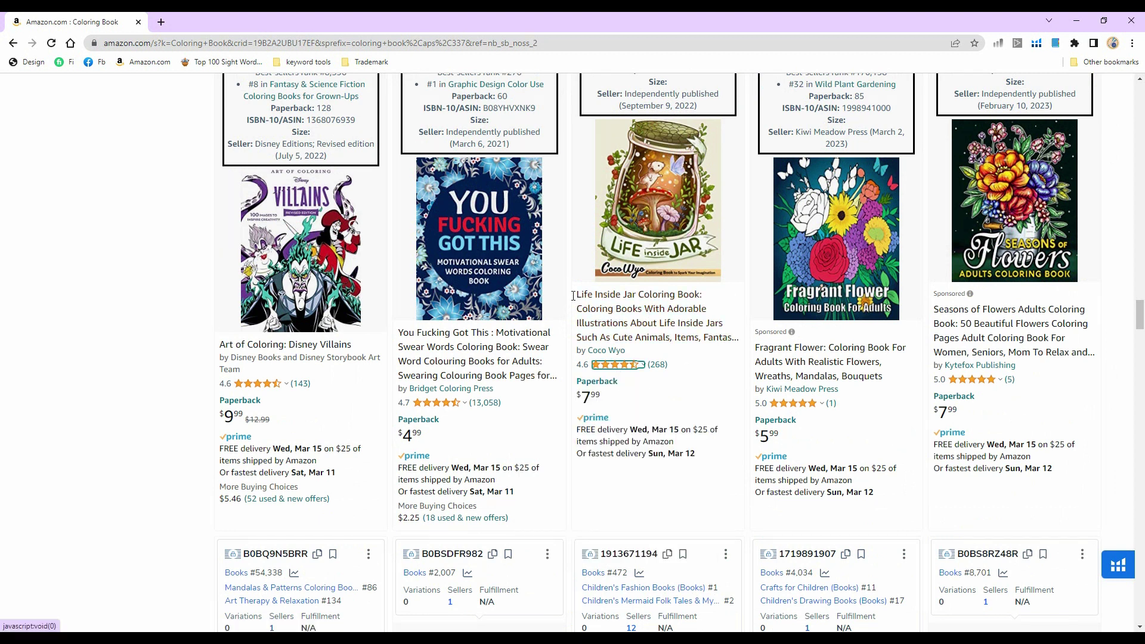
left_click_drag(573, 295, 700, 301)
key("ctrl+c")
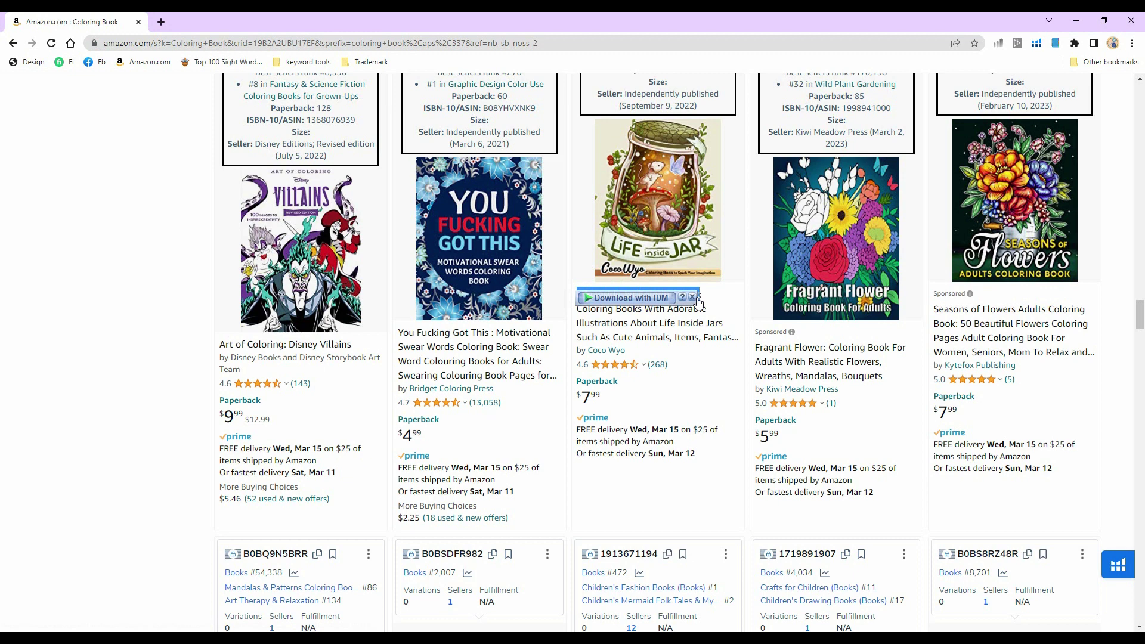
key("alt+Tab")
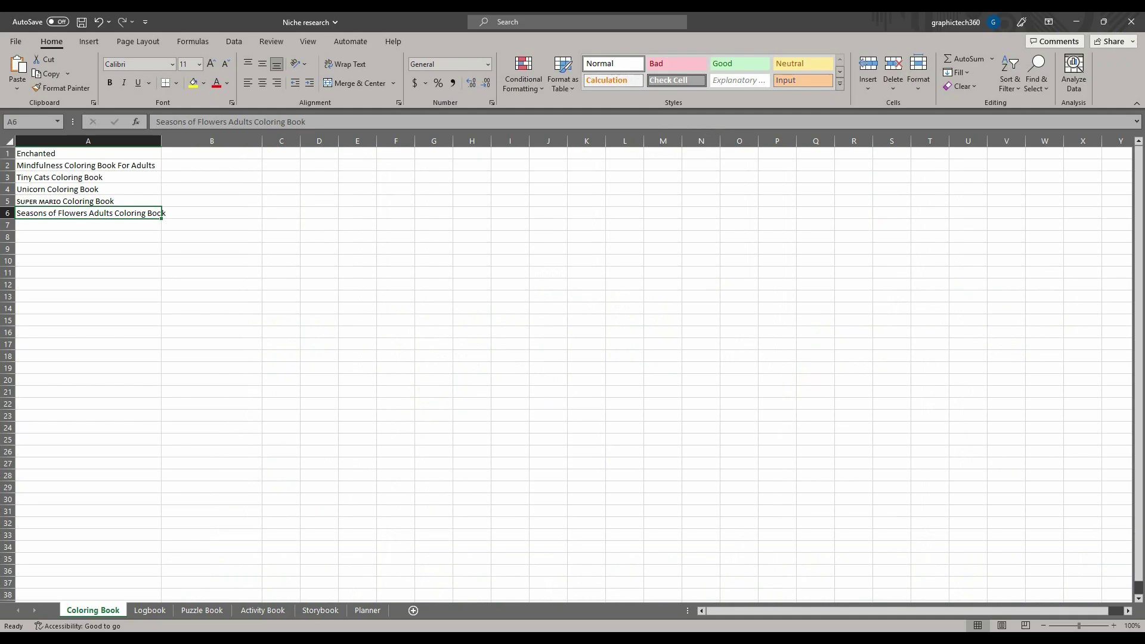
right_click(115, 227)
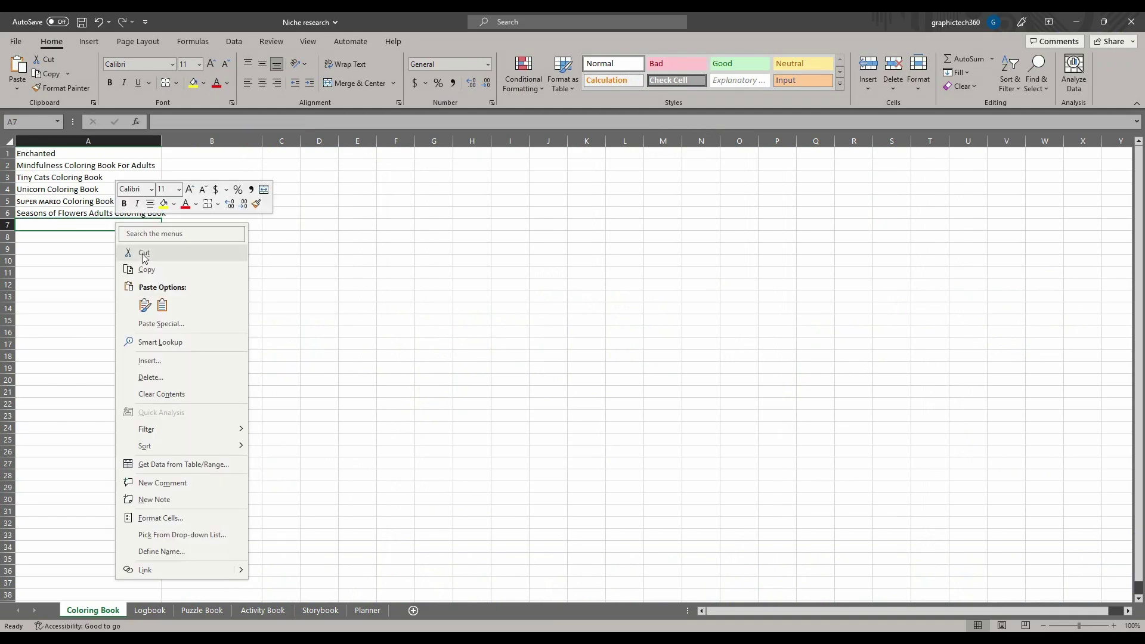
left_click(163, 304)
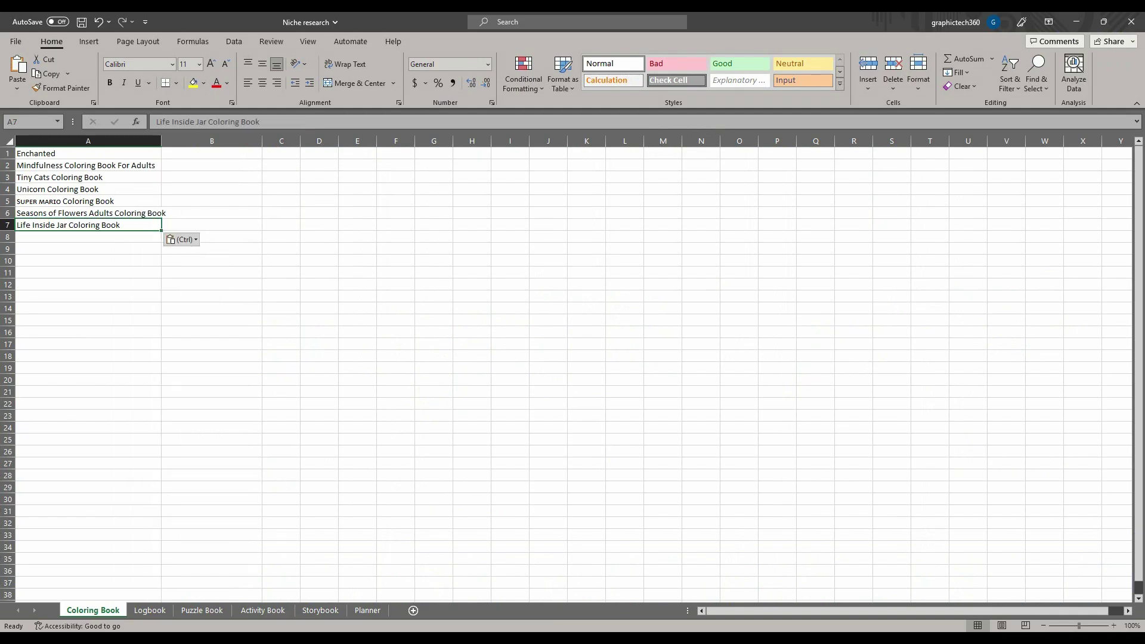
Step: Copy "Sweary Motivational Quotes" from the next Amazon results into cell A8 of the Excel sheet, matching destination formatting
key("alt+Tab")
scroll(652, 417, "down", 5)
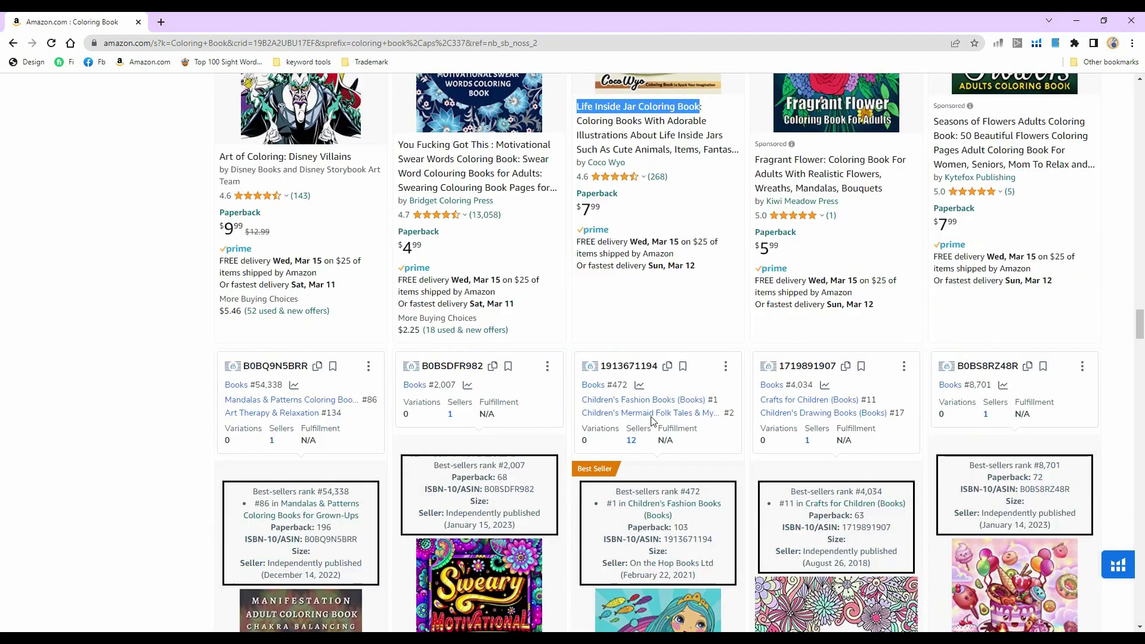
scroll(652, 417, "down", 4)
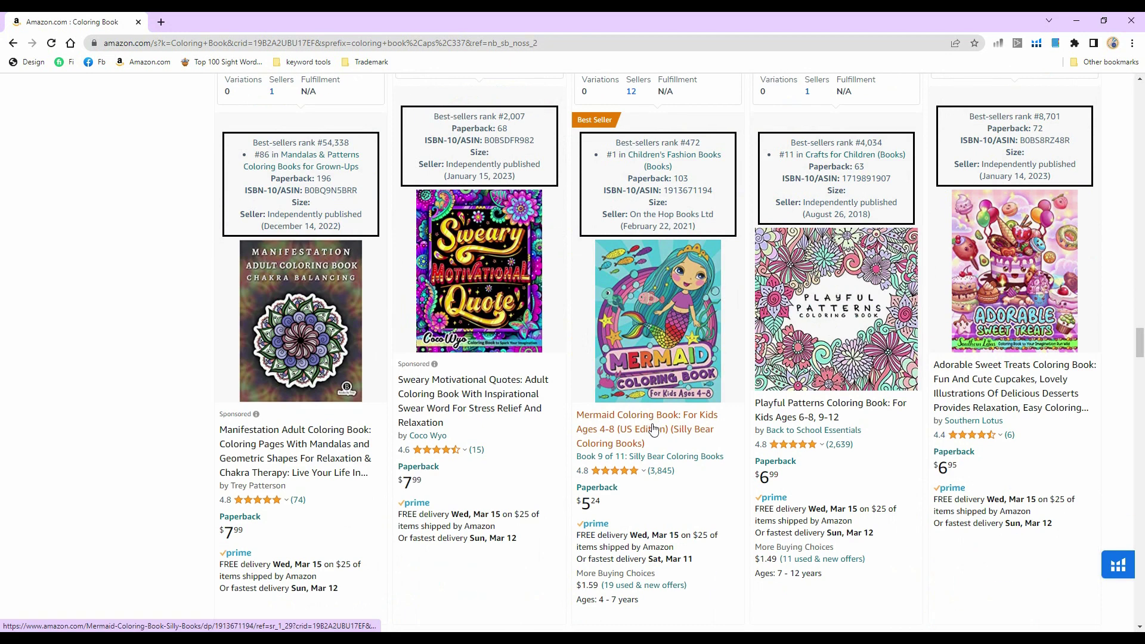
left_click_drag(397, 381, 523, 384)
key("ctrl+c")
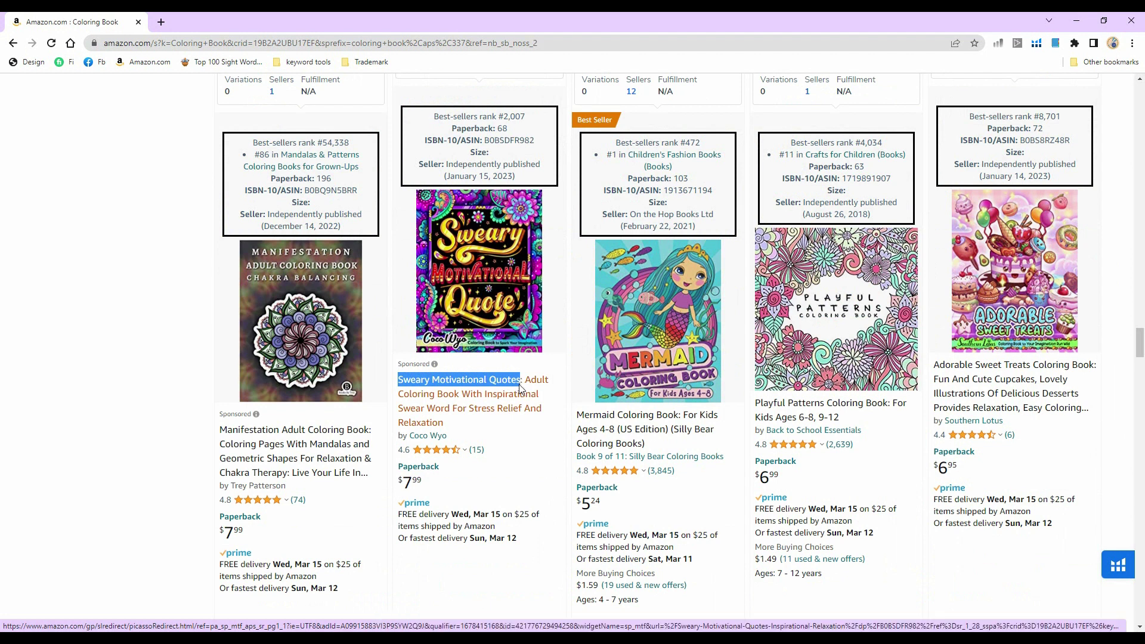
key("alt+Tab")
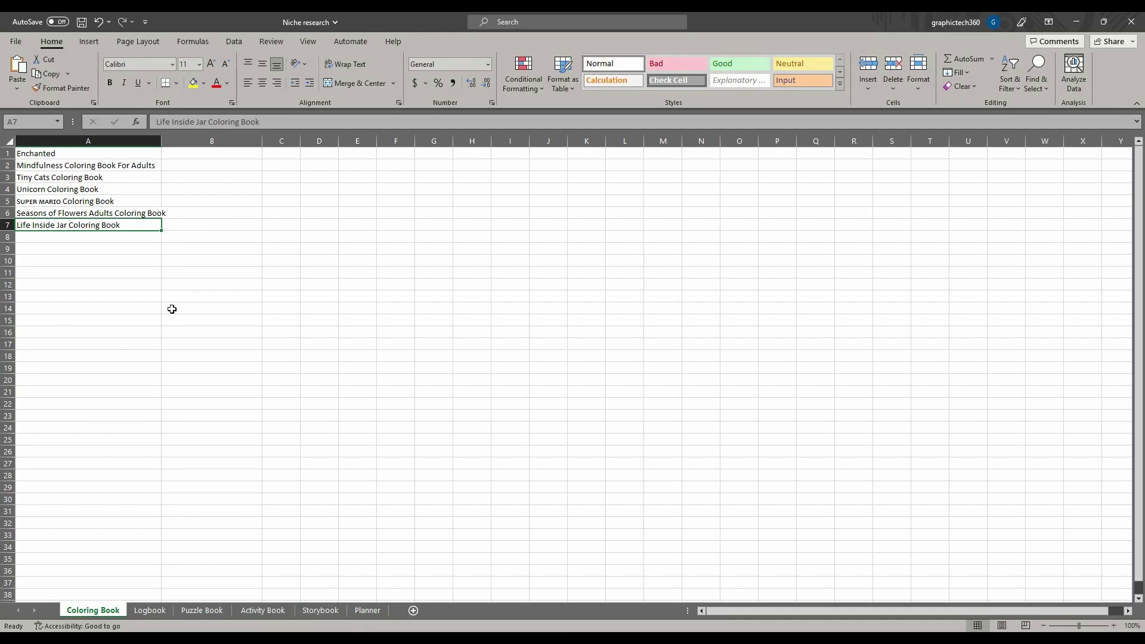
left_click(79, 238)
right_click(79, 238)
left_click(123, 320)
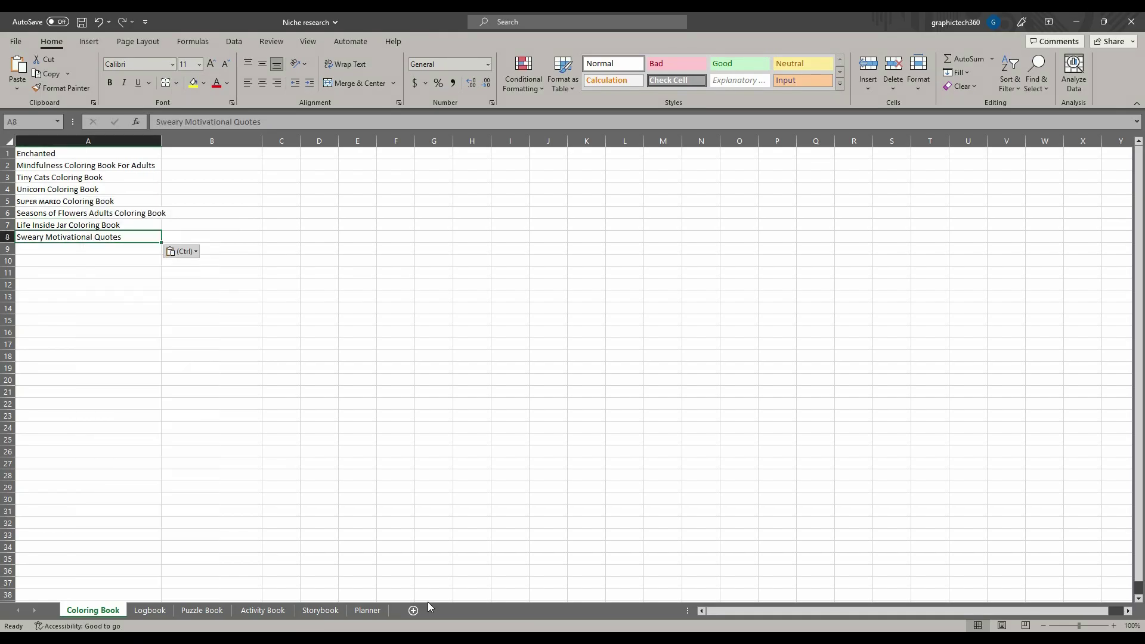
Step: Copy "Mermaid Coloring Book" from the Amazon results into cell A9 of the Excel sheet, matching destination formatting
key("alt+Tab")
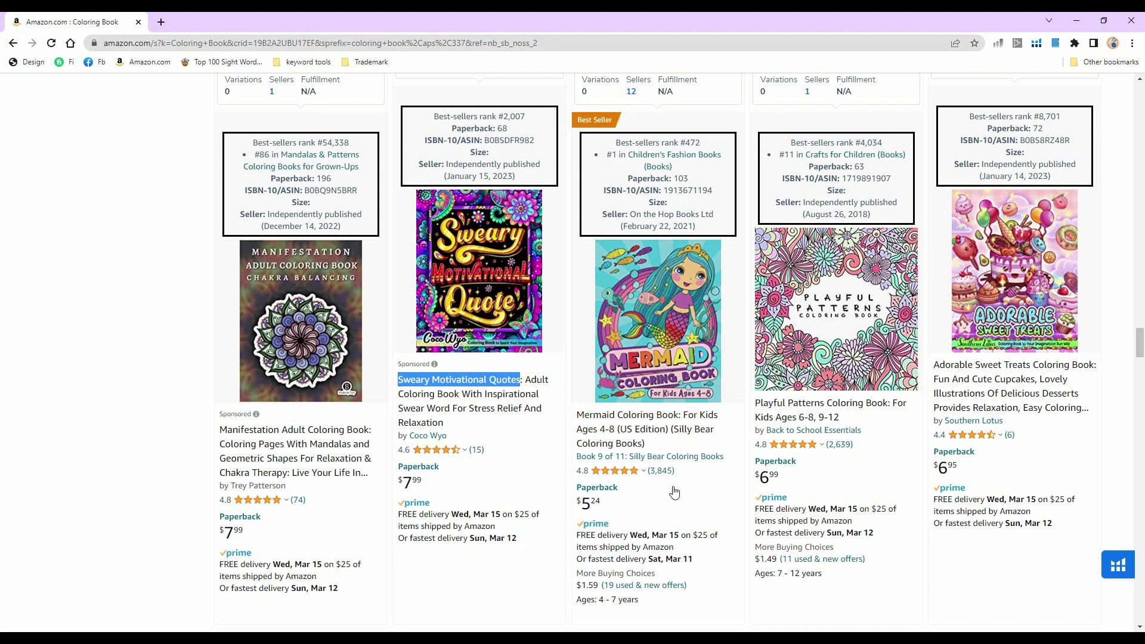
left_click_drag(576, 414, 678, 420)
key("ctrl+c")
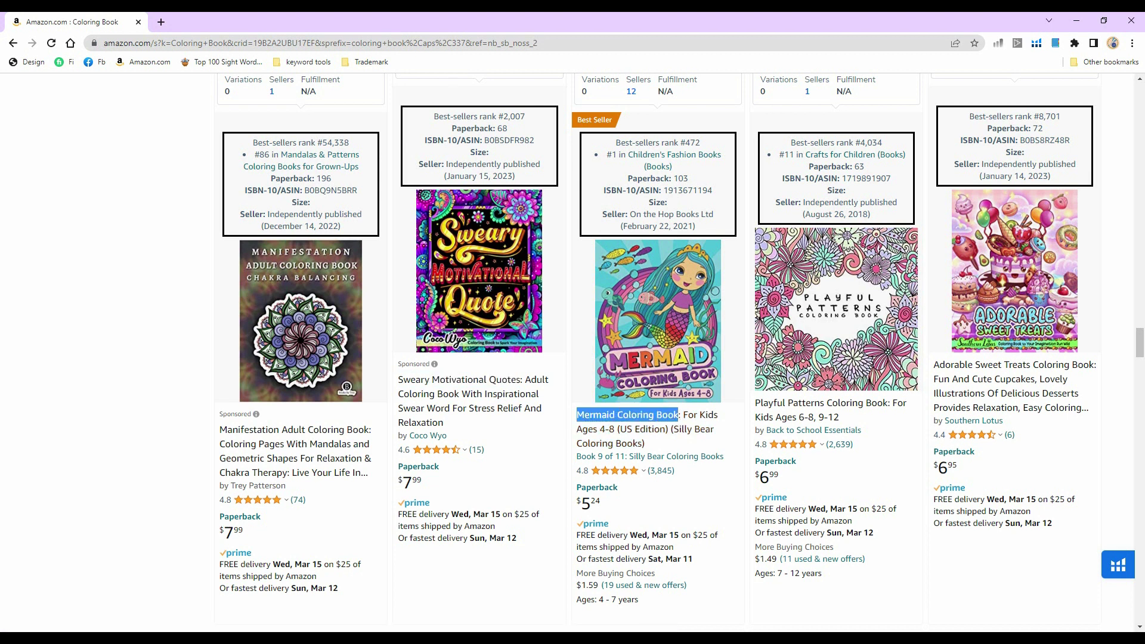
key("alt+Tab")
left_click(93, 253)
right_click(92, 253)
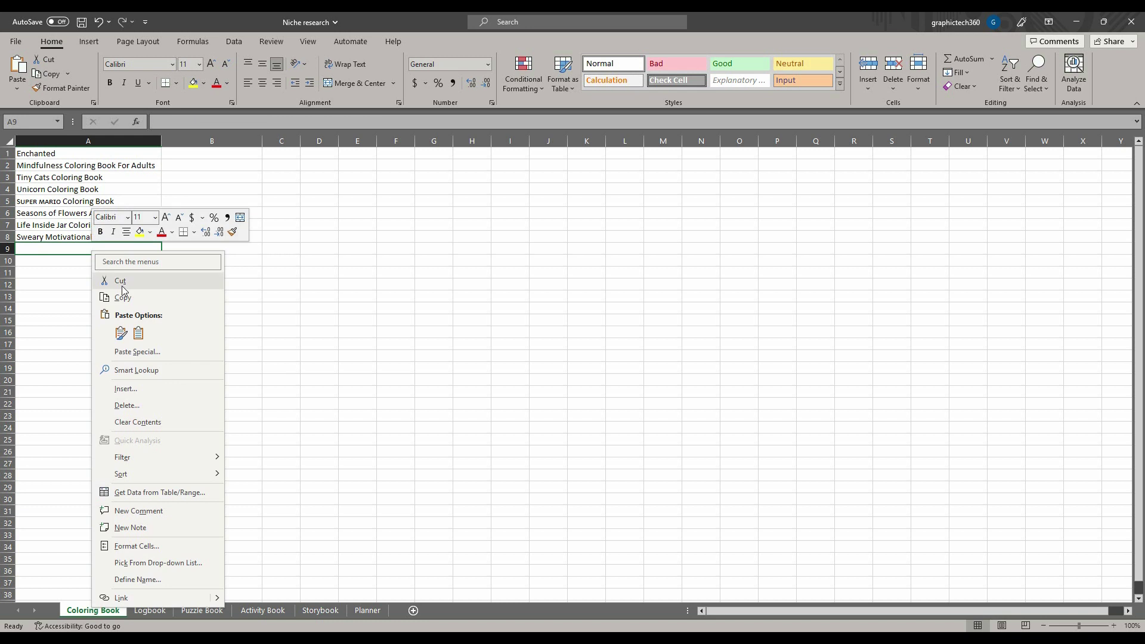
left_click(139, 334)
Step: Copy "Adorable Sweet Treats Coloring Book" from the Amazon results into cell A10 of the Excel sheet, matching destination formatting
key("alt+Tab")
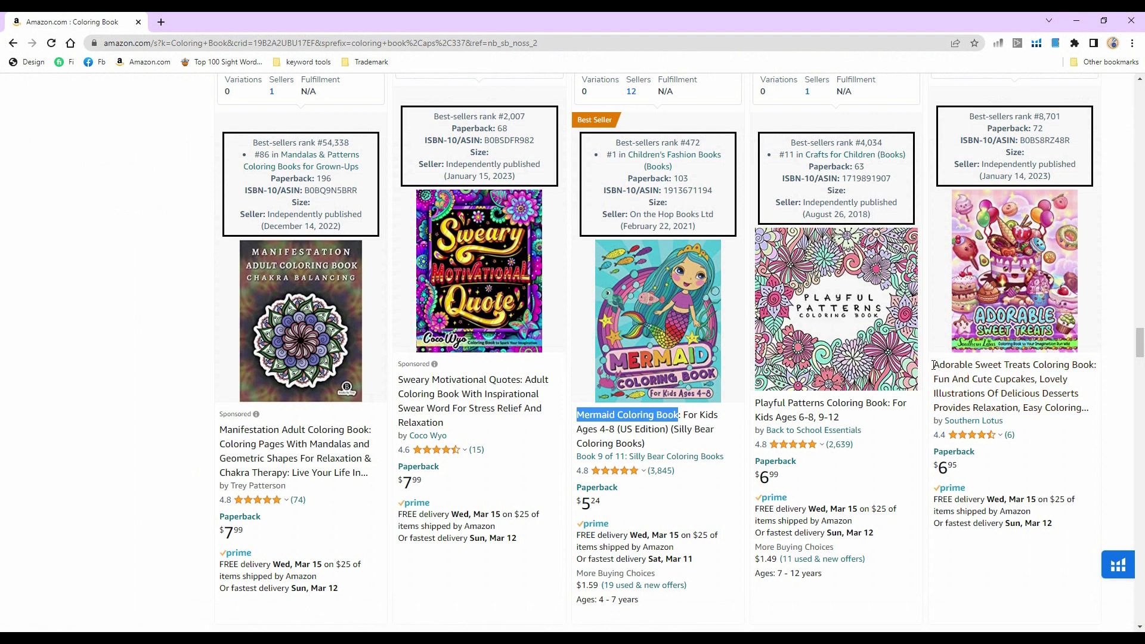
left_click_drag(934, 365, 1095, 369)
key("ctrl+c")
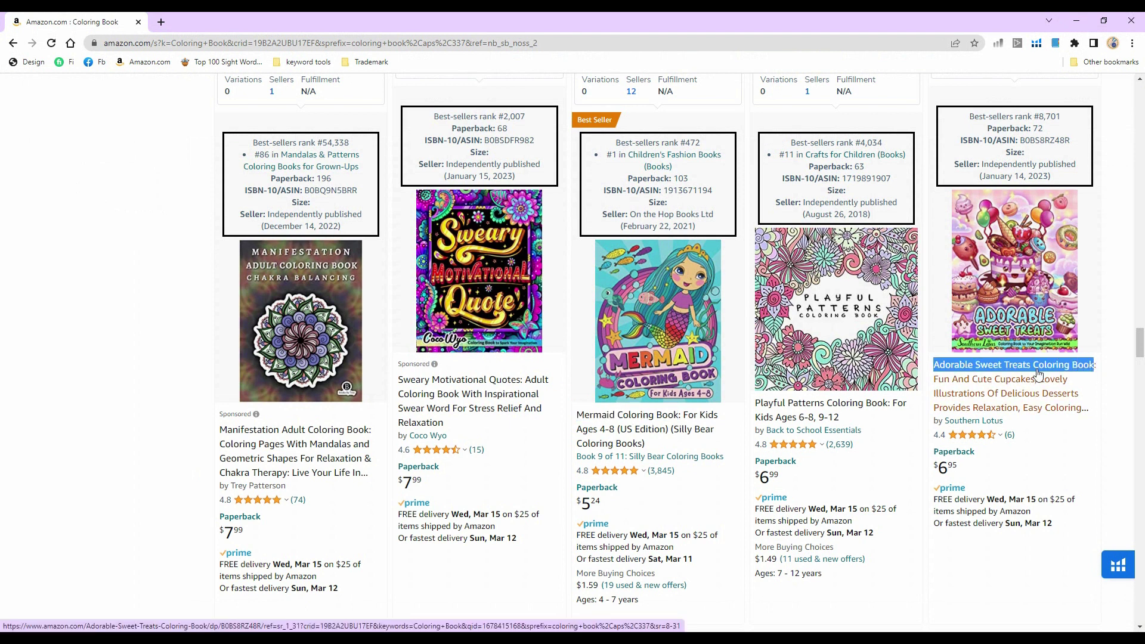
key("alt+Tab")
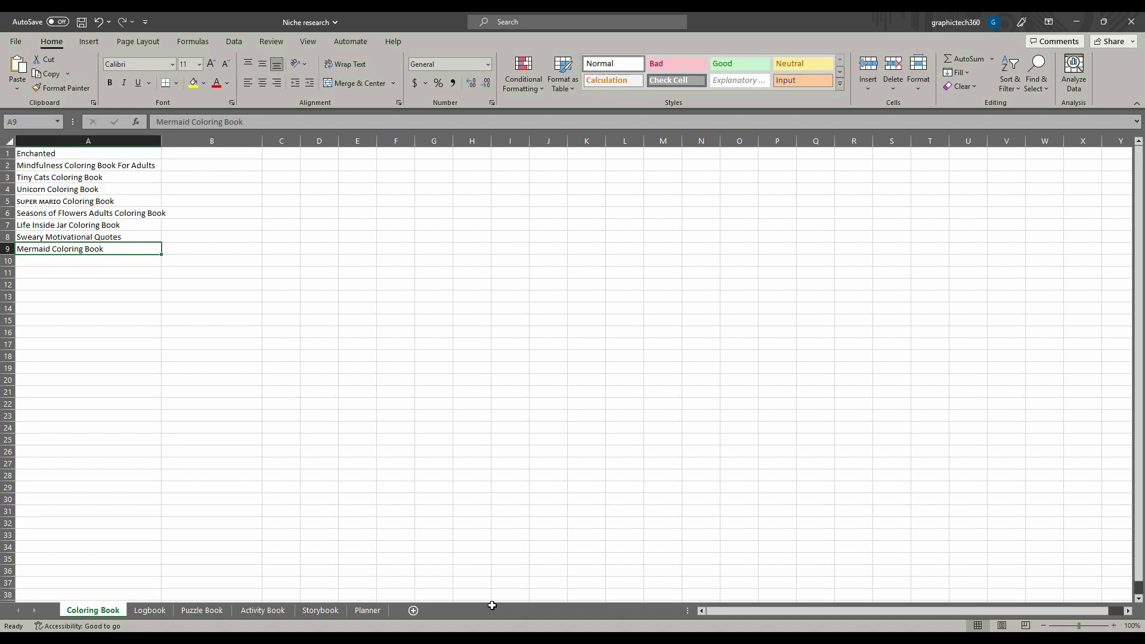
left_click(33, 260)
right_click(35, 261)
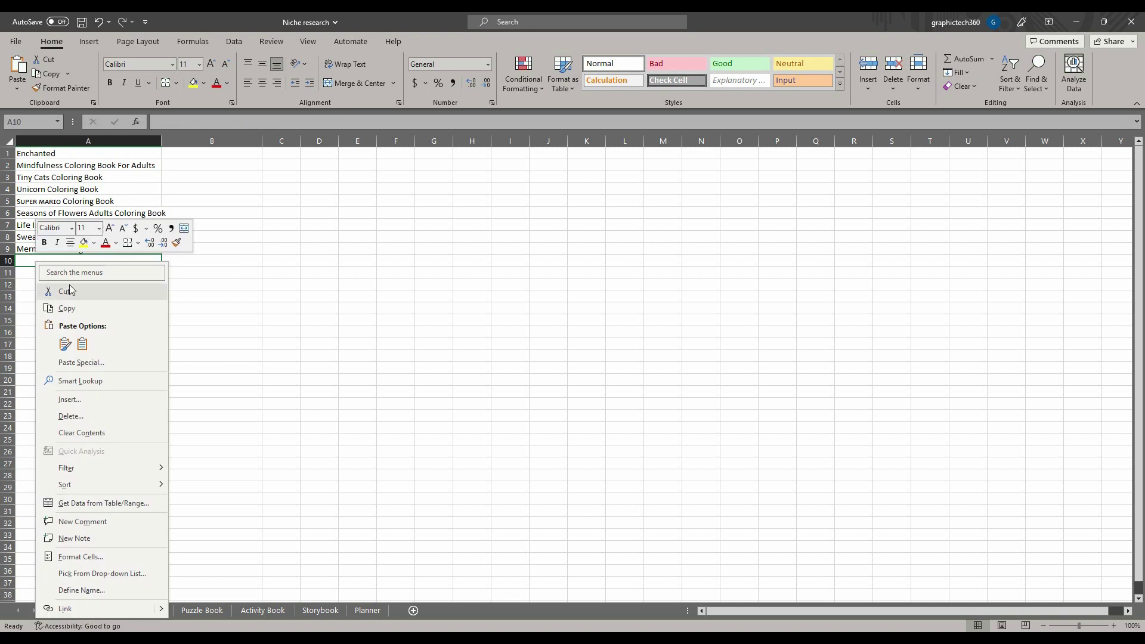
left_click(84, 344)
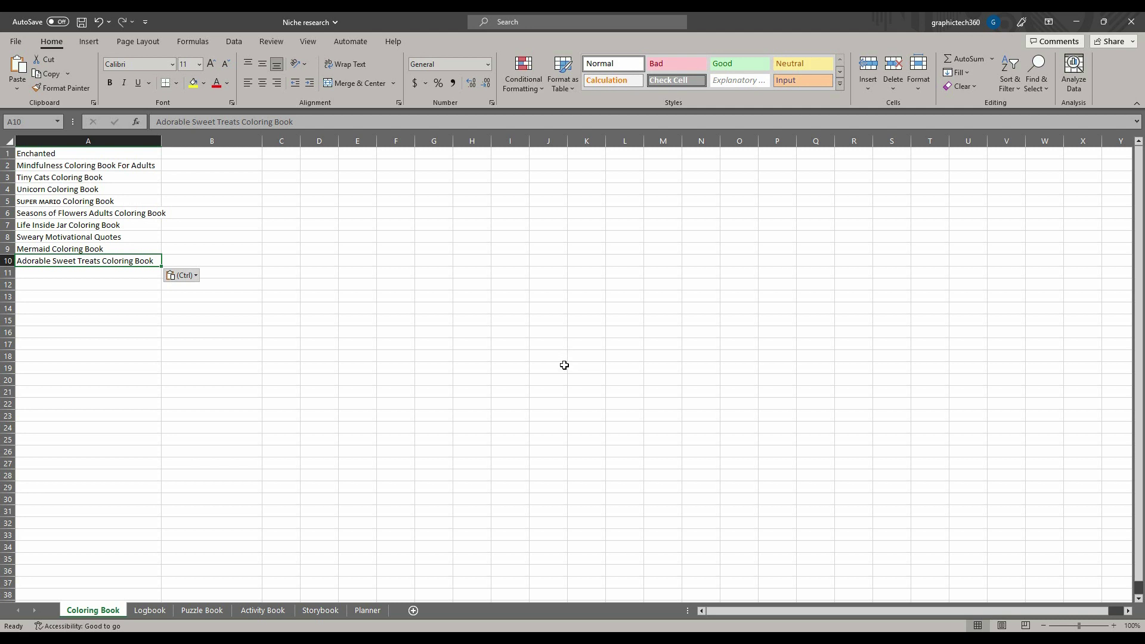
Step: Find the nature book further down the Amazon results and copy "100 Nature Scenes" into cell A11 of the Excel sheet
left_click(541, 641)
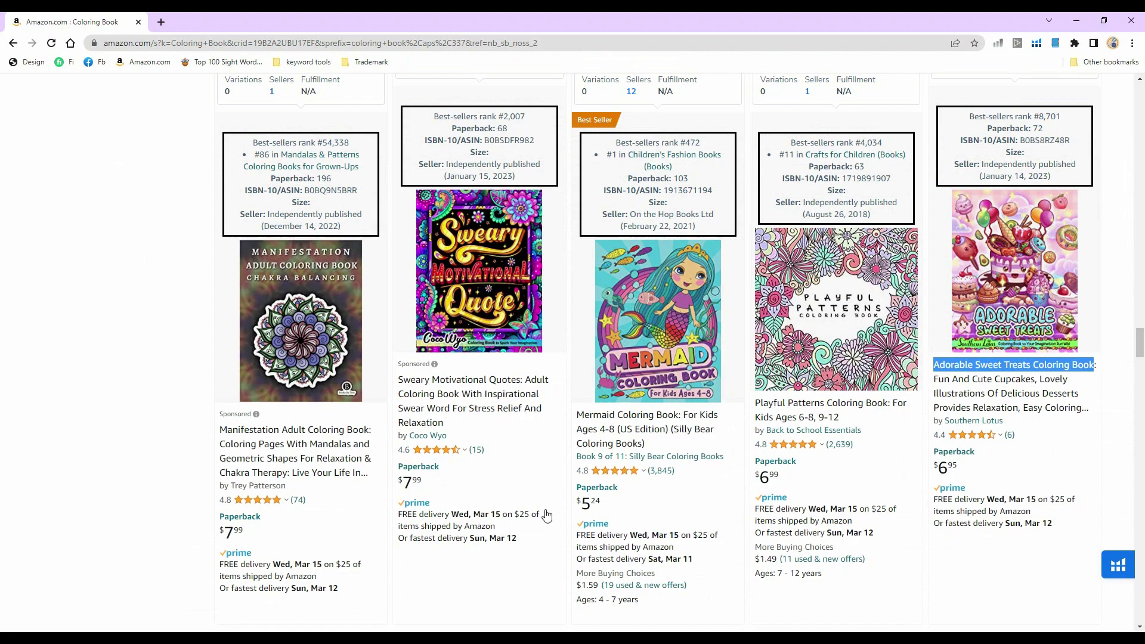
scroll(572, 401, "down", 5)
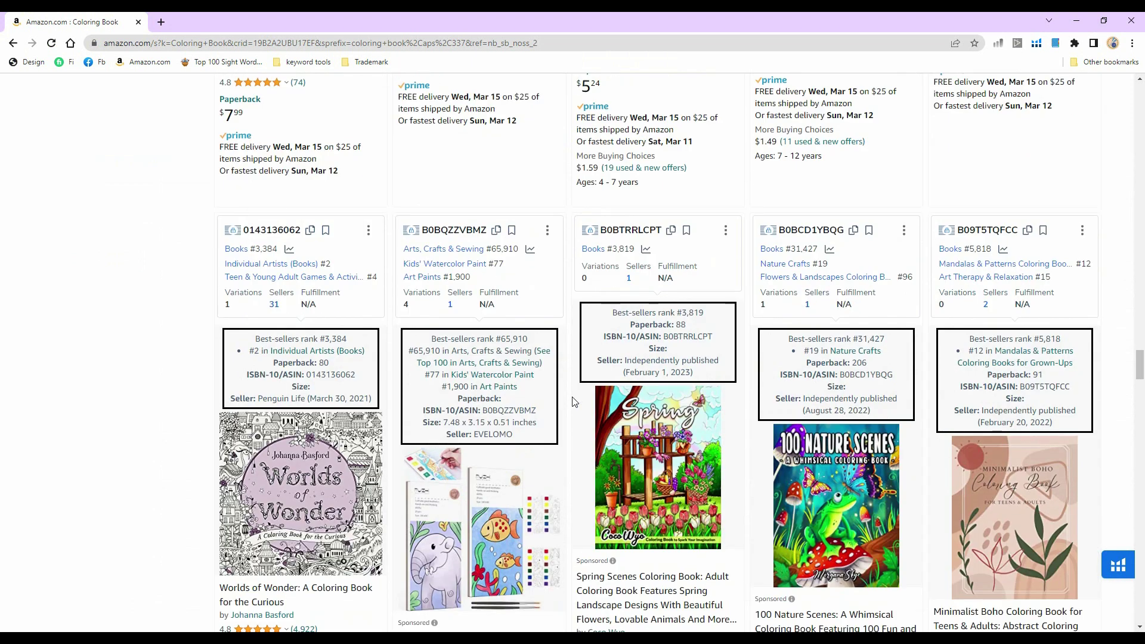
scroll(570, 406, "down", 3)
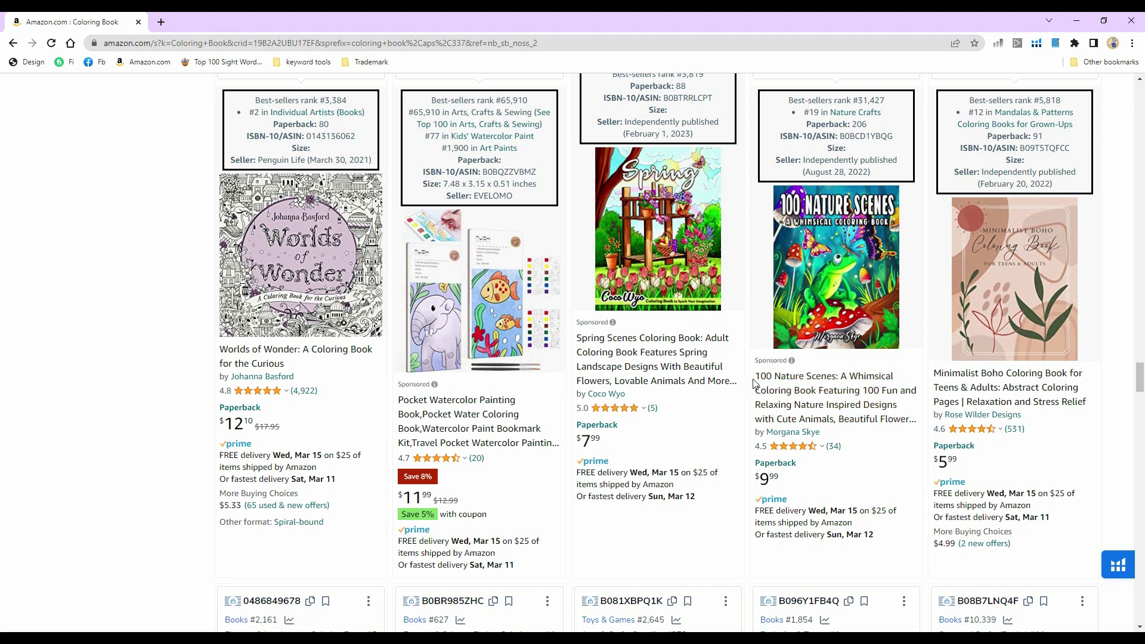
left_click_drag(755, 377, 835, 378)
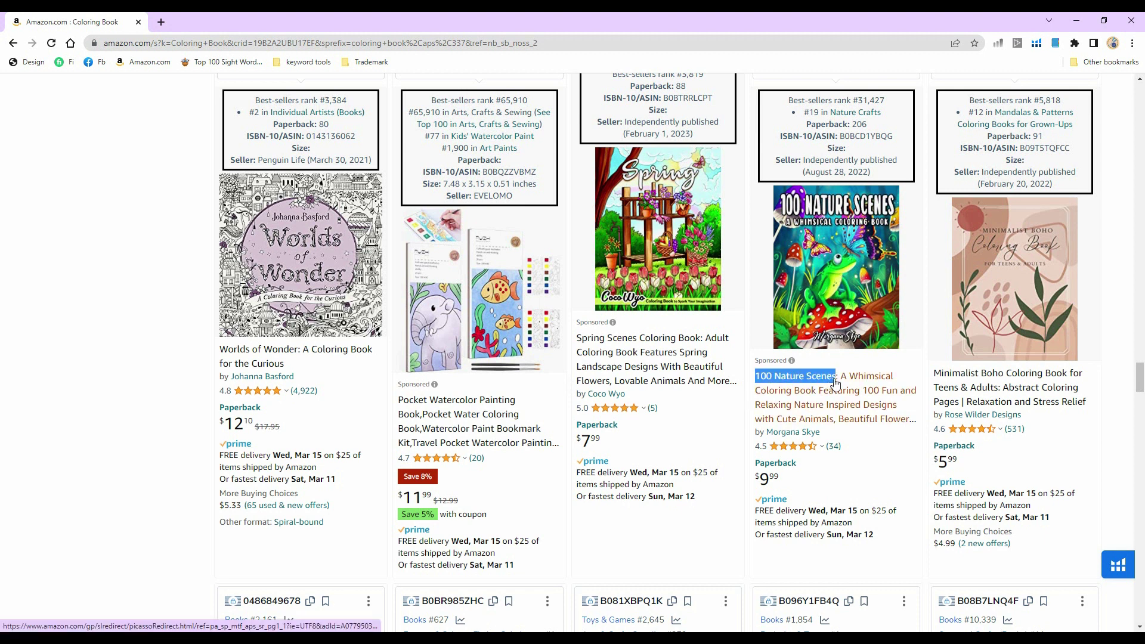
key("alt+Tab")
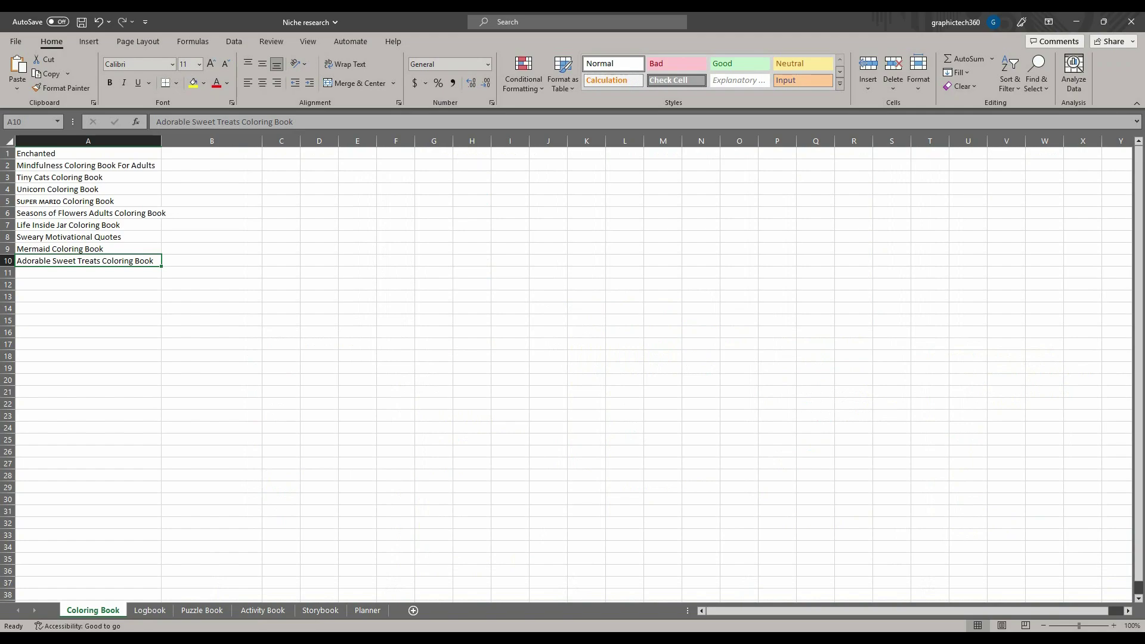
left_click(77, 284)
left_click(78, 274)
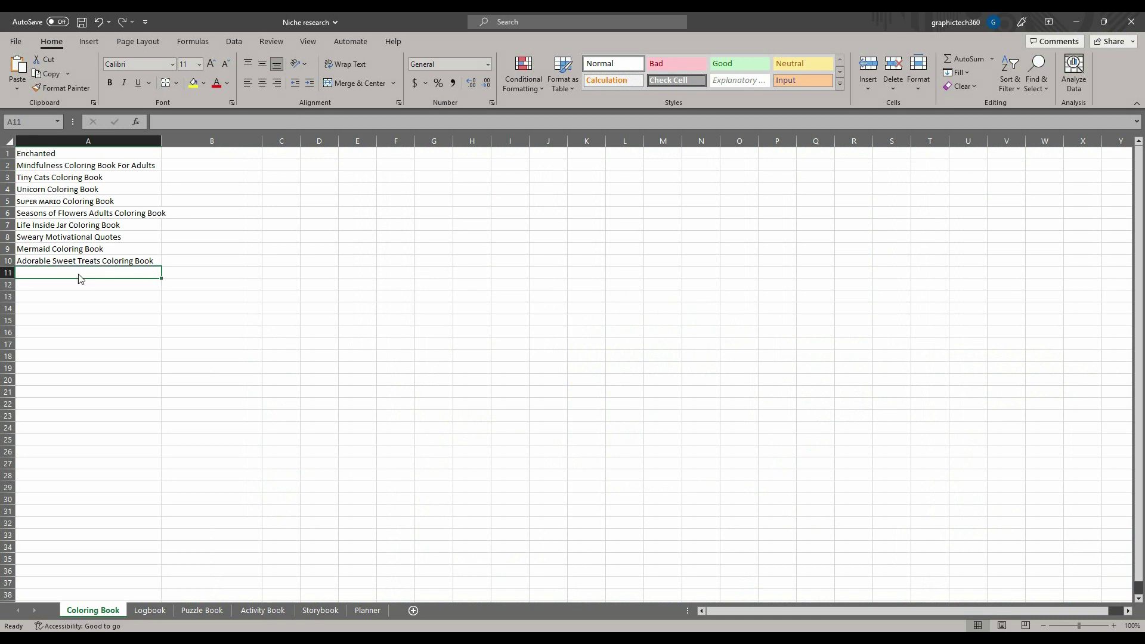
right_click(78, 273)
left_click(126, 352)
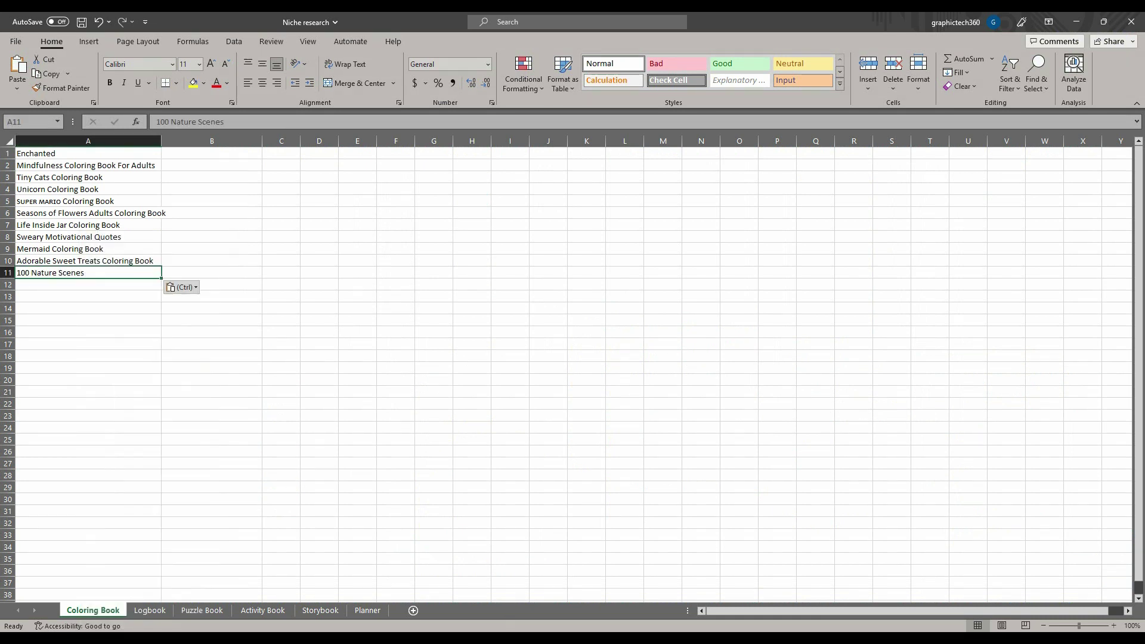
Step: Browse further down the Amazon Coloring Book results for more niche ideas and compare them with the title list in Excel
key("alt+Tab")
scroll(653, 425, "down", 5)
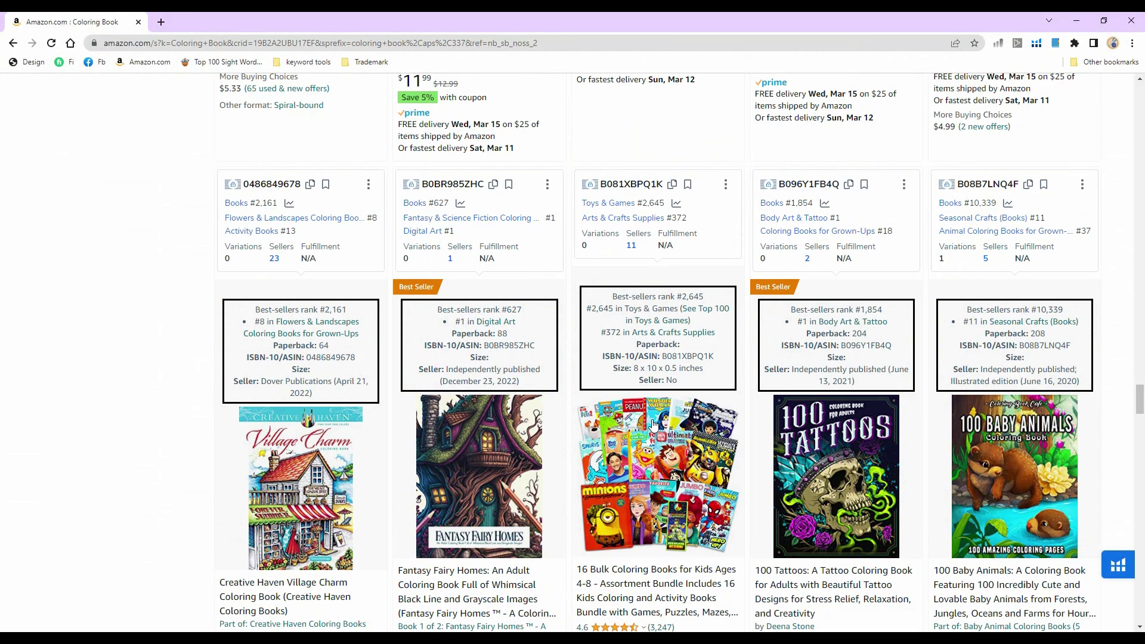
scroll(654, 425, "down", 3)
scroll(654, 423, "down", 5)
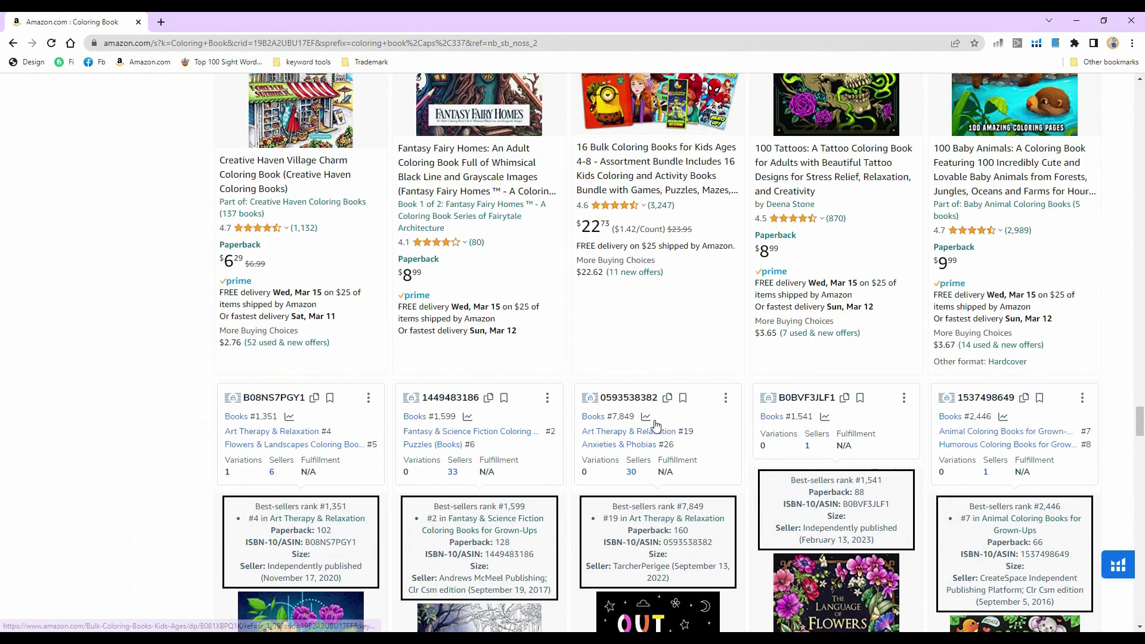
scroll(651, 269, "down", 5)
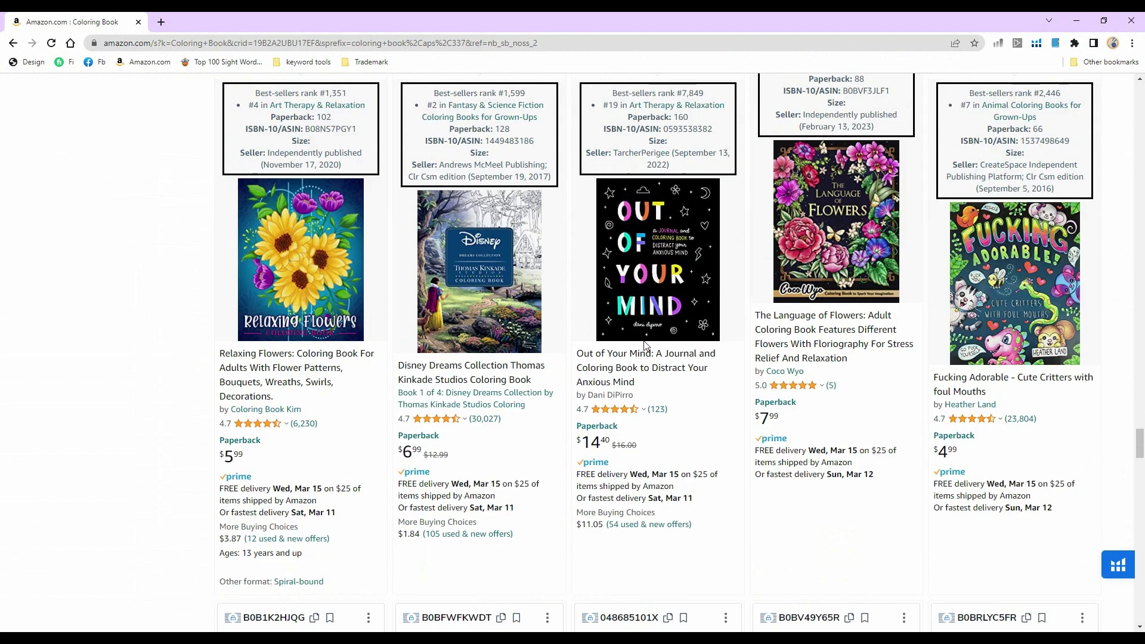
scroll(644, 370, "down", 2)
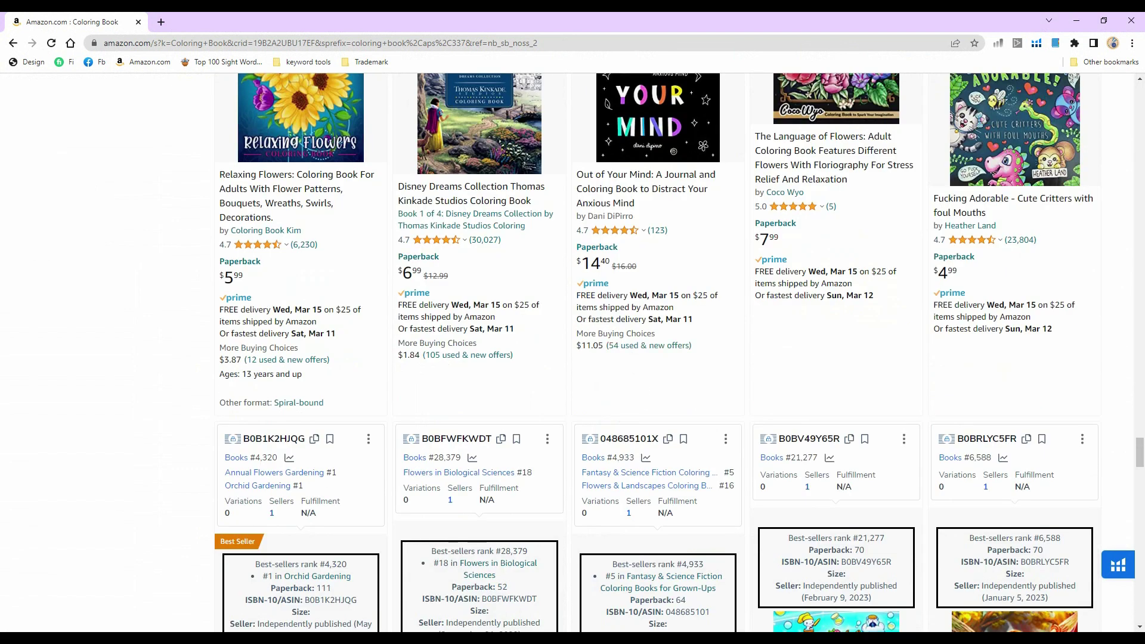
key("alt+Tab")
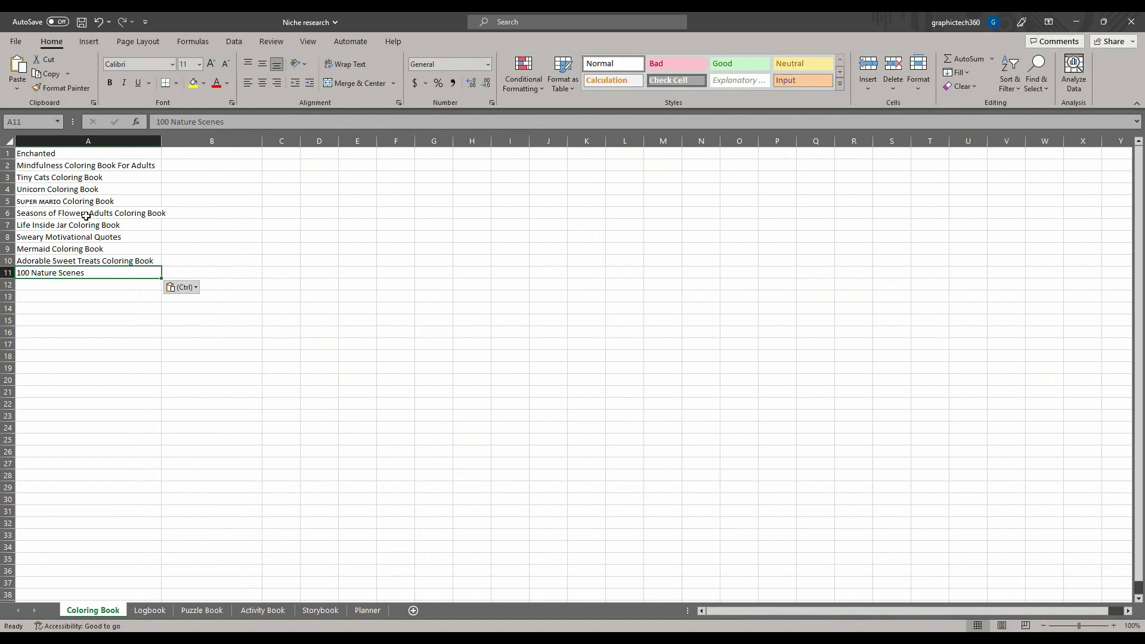
left_click(84, 287)
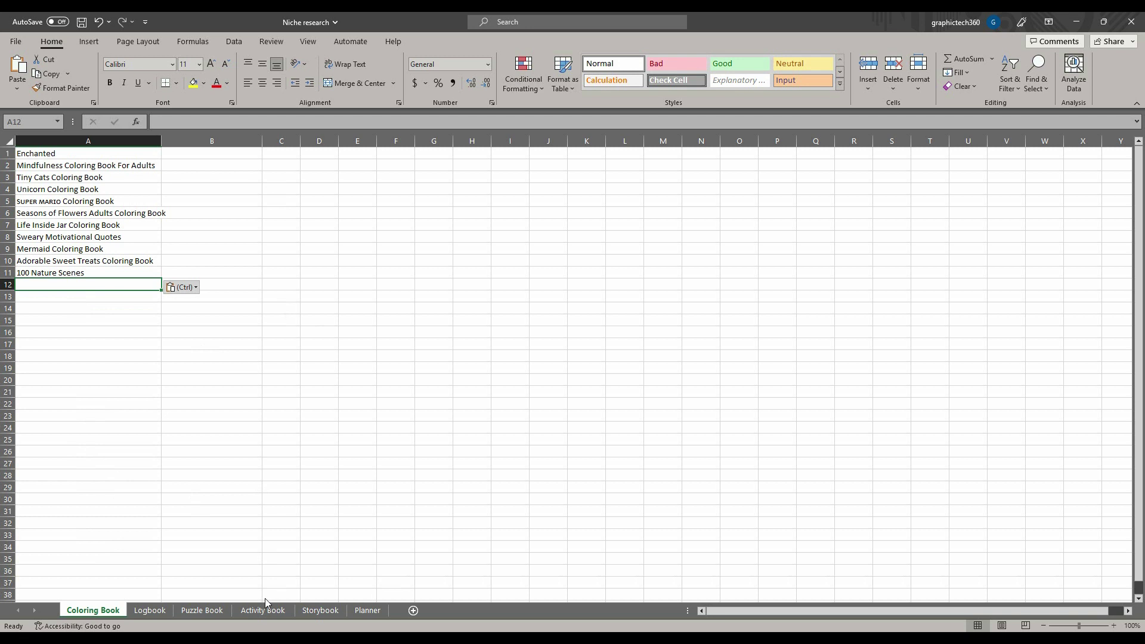
key("alt+Tab")
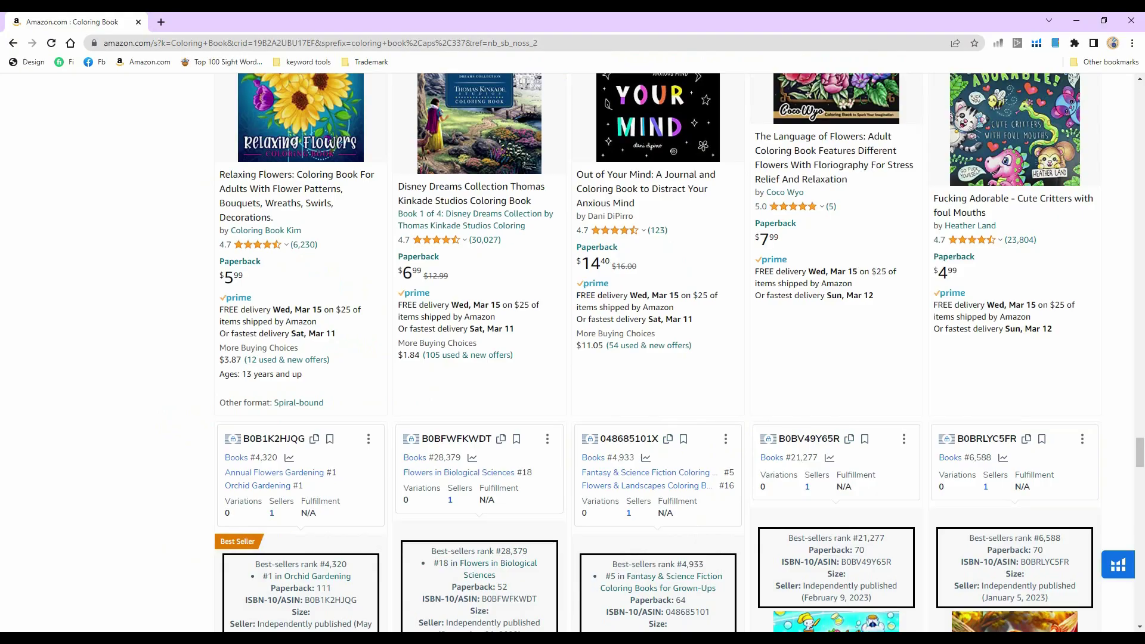
Step: Copy the Super Mario title from cell A5 in Excel and open the TMhunt clothing trademark search in a new browser tab
key("alt+Tab")
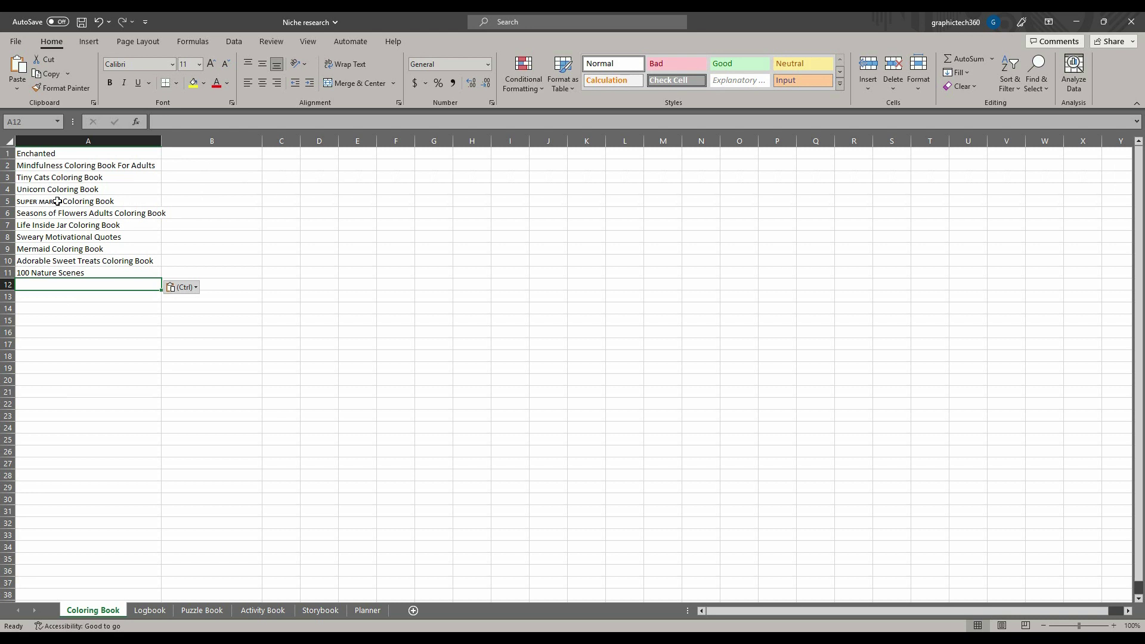
left_click(37, 204)
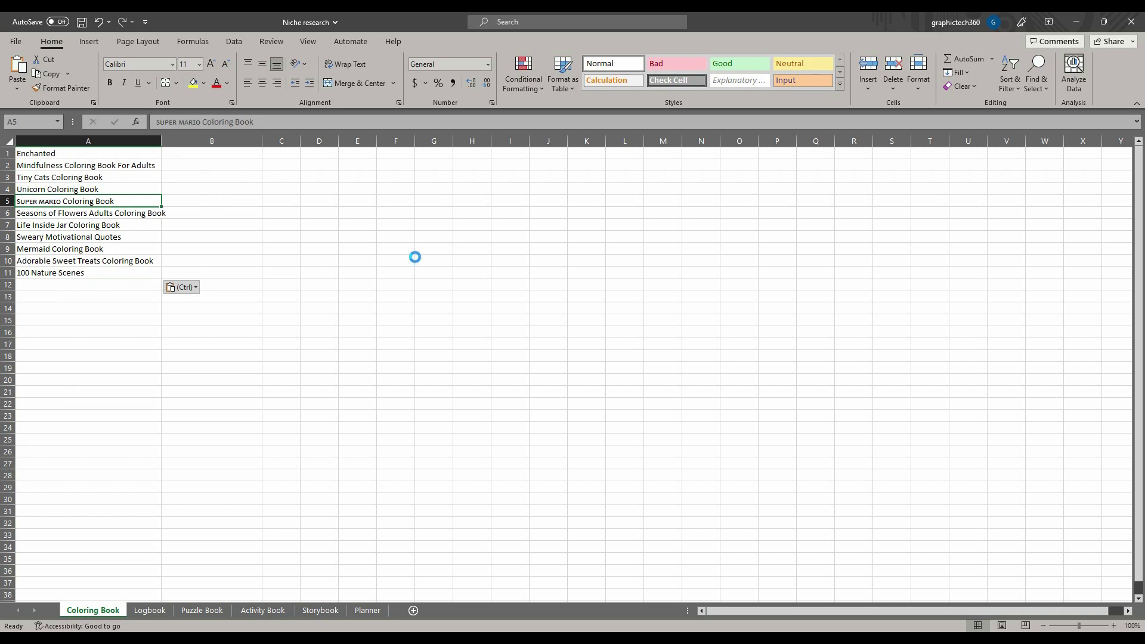
key("ctrl+c")
key("alt+Tab")
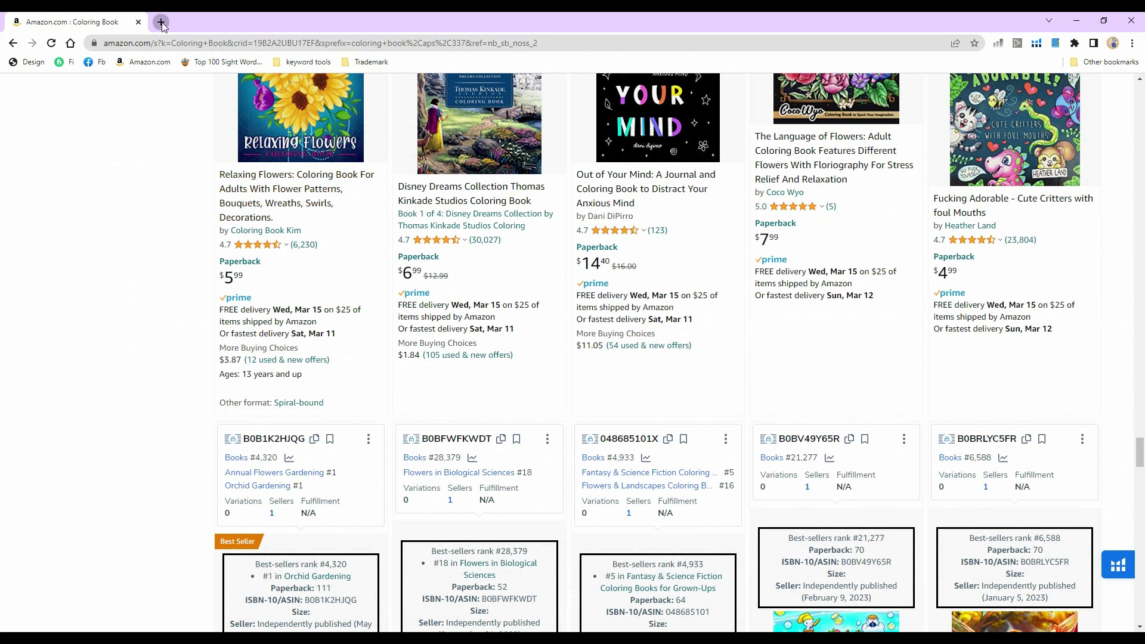
left_click(162, 24)
left_click(370, 63)
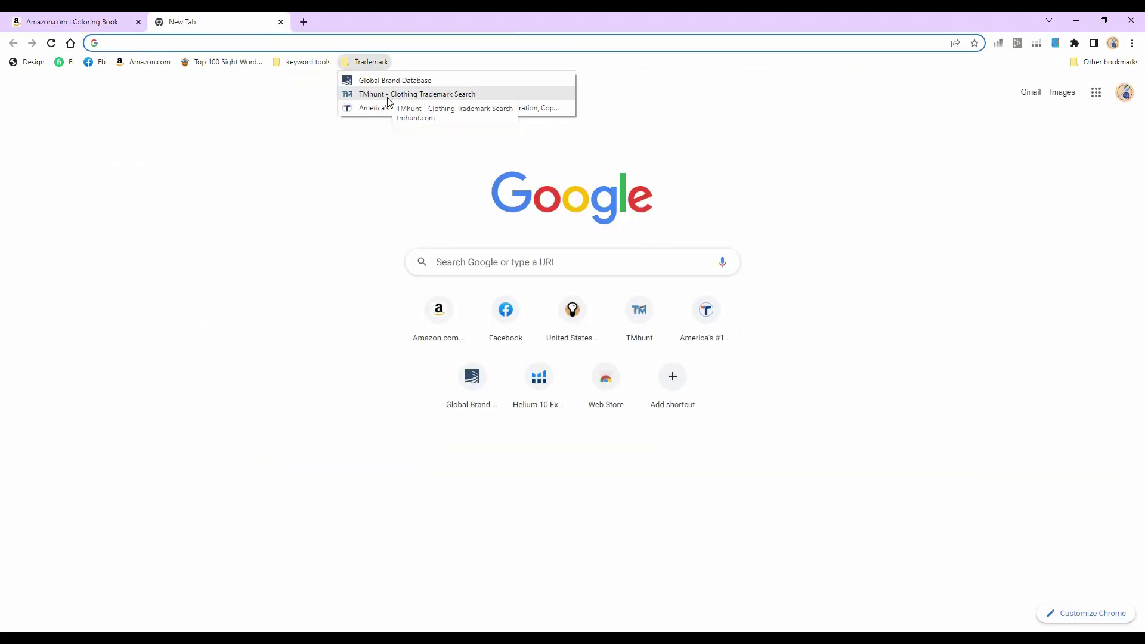
left_click(388, 95)
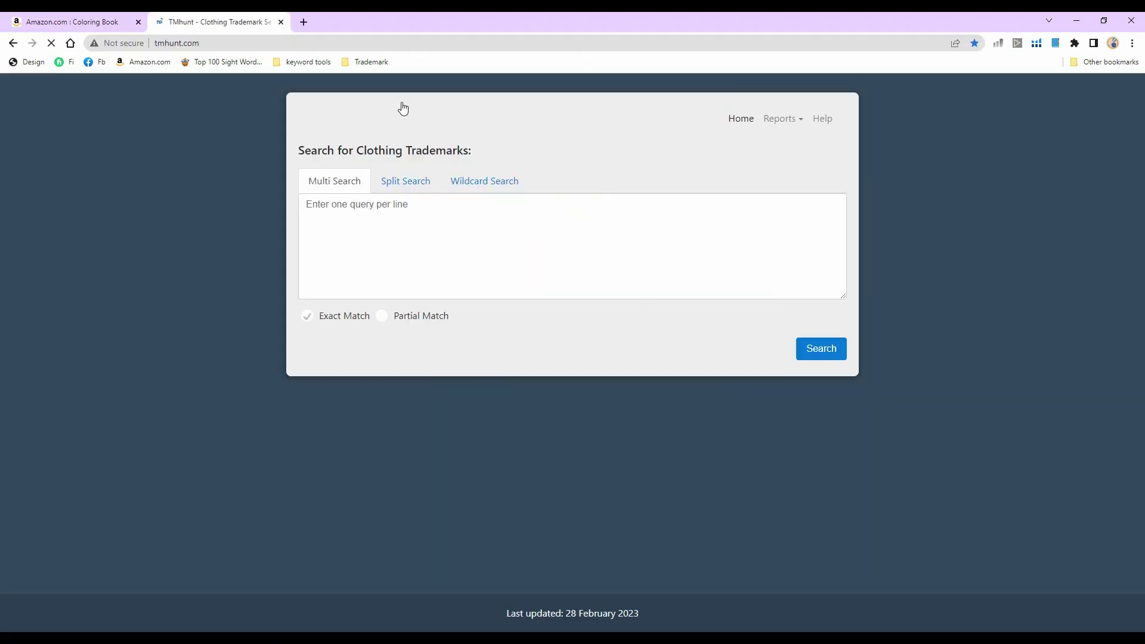
Step: Search TMhunt for exact trademark matches of the copied title, reduced to "SUPER MARIO" without "Coloring Book"
left_click(392, 247)
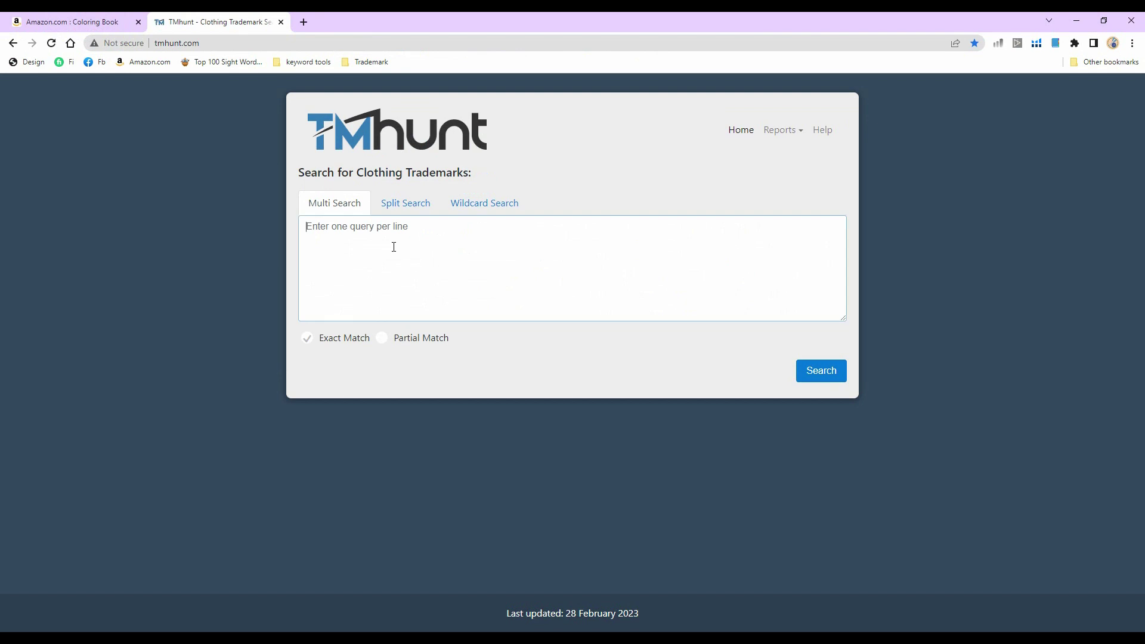
key("ctrl+v")
left_click_drag(363, 228, 468, 227)
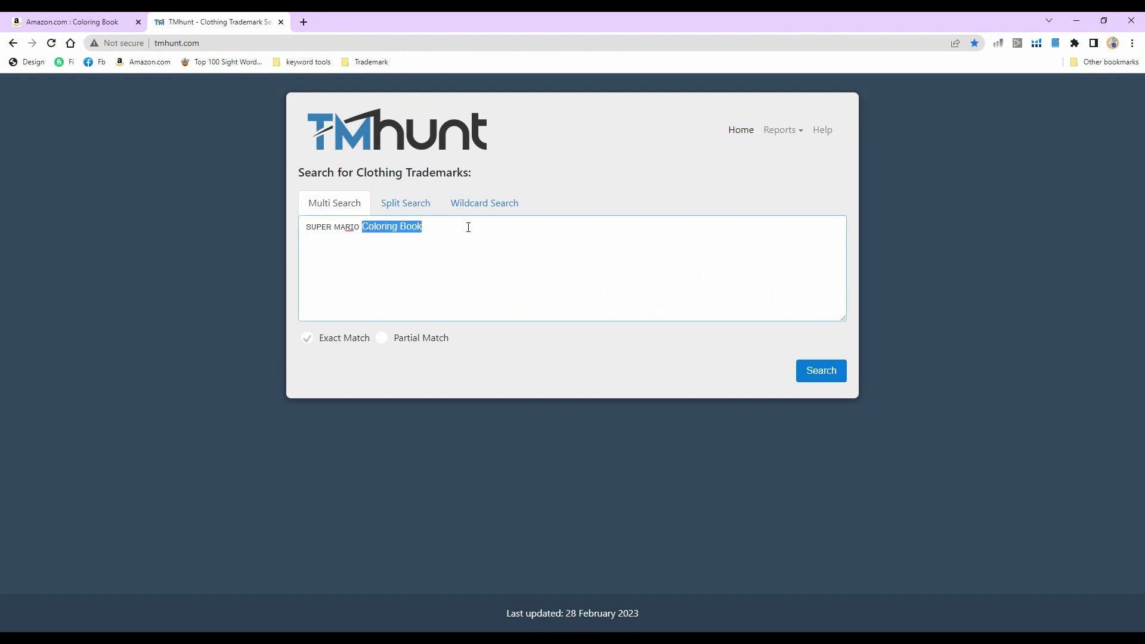
key("BackSpace")
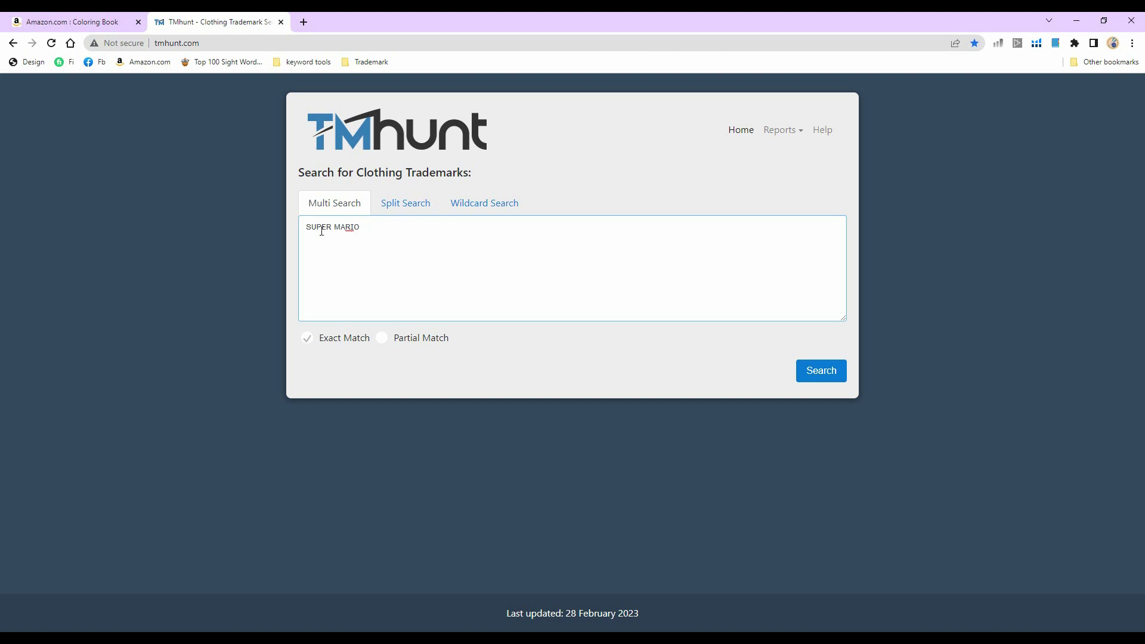
left_click(813, 370)
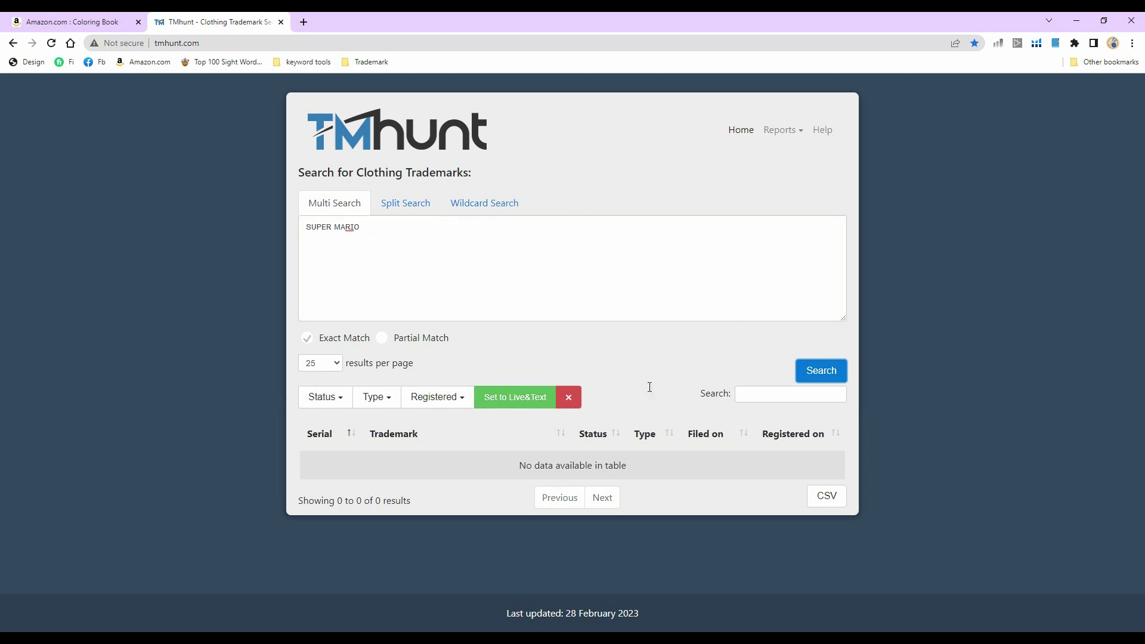
Step: Run a TESS trademark search for "SUPER MARIO" from the TMhunt query, limited to exact matches in Books
triple_click(336, 228)
right_click(337, 229)
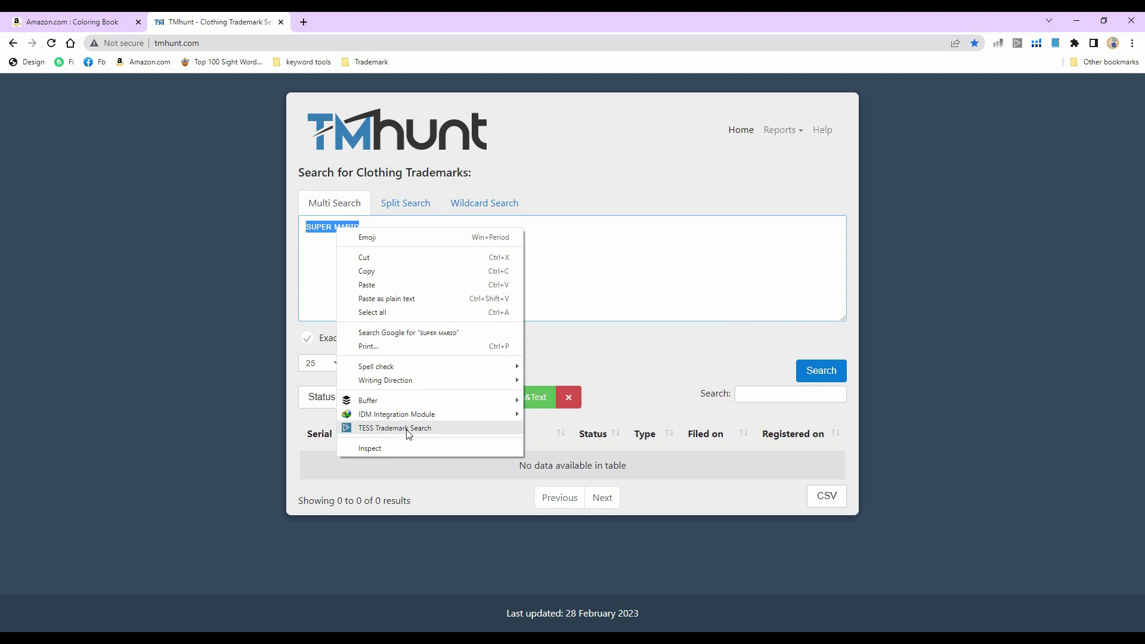
left_click(375, 429)
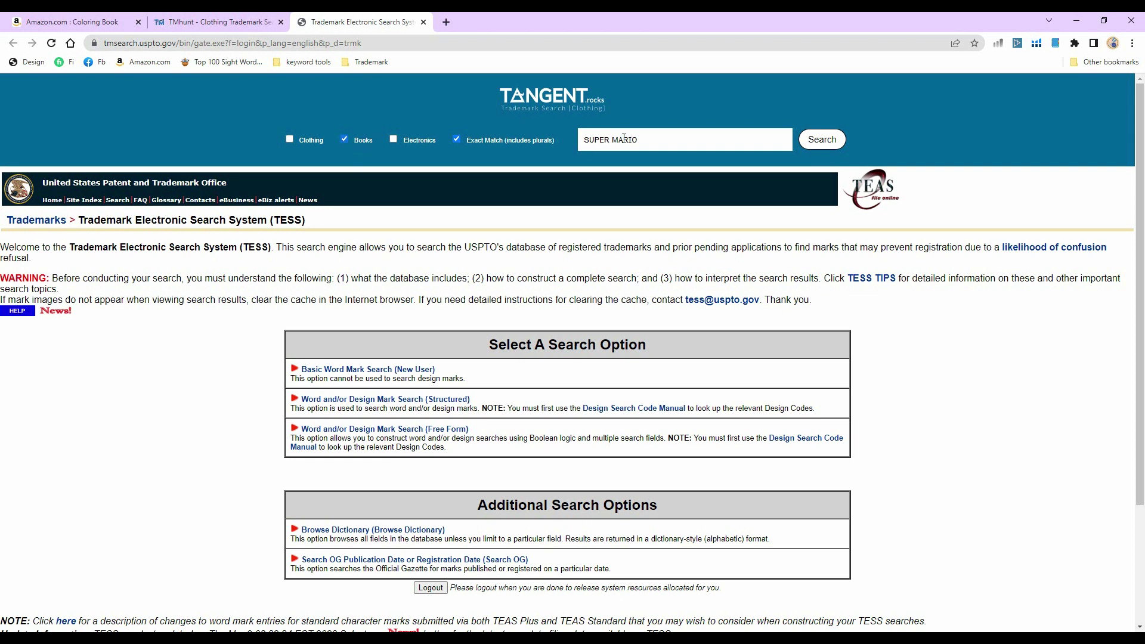
left_click(822, 141)
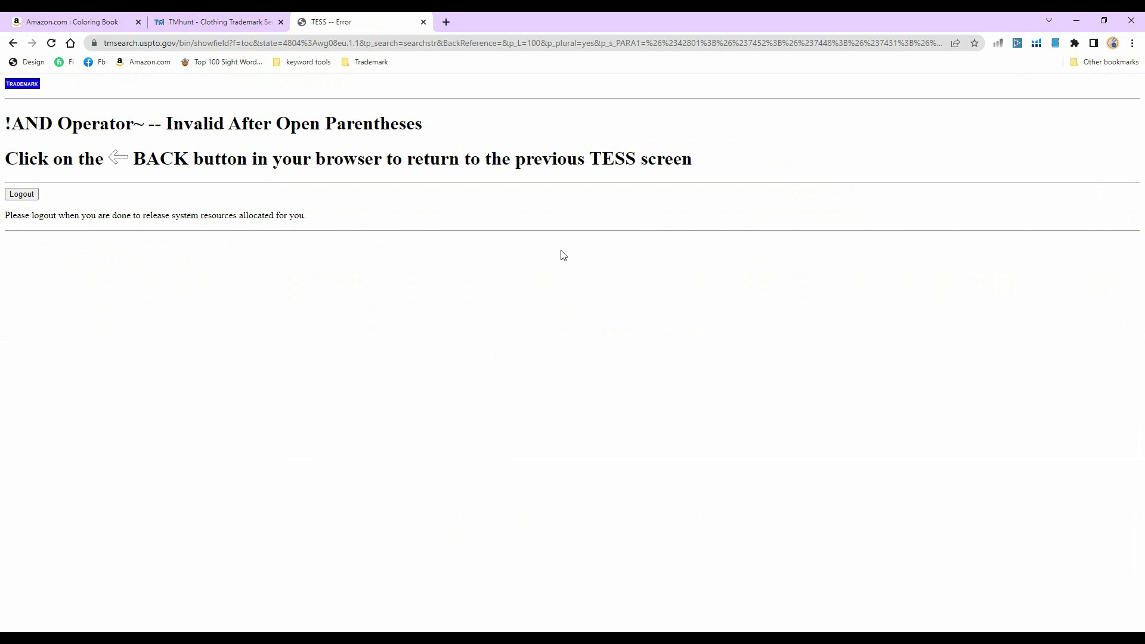
left_click(222, 25)
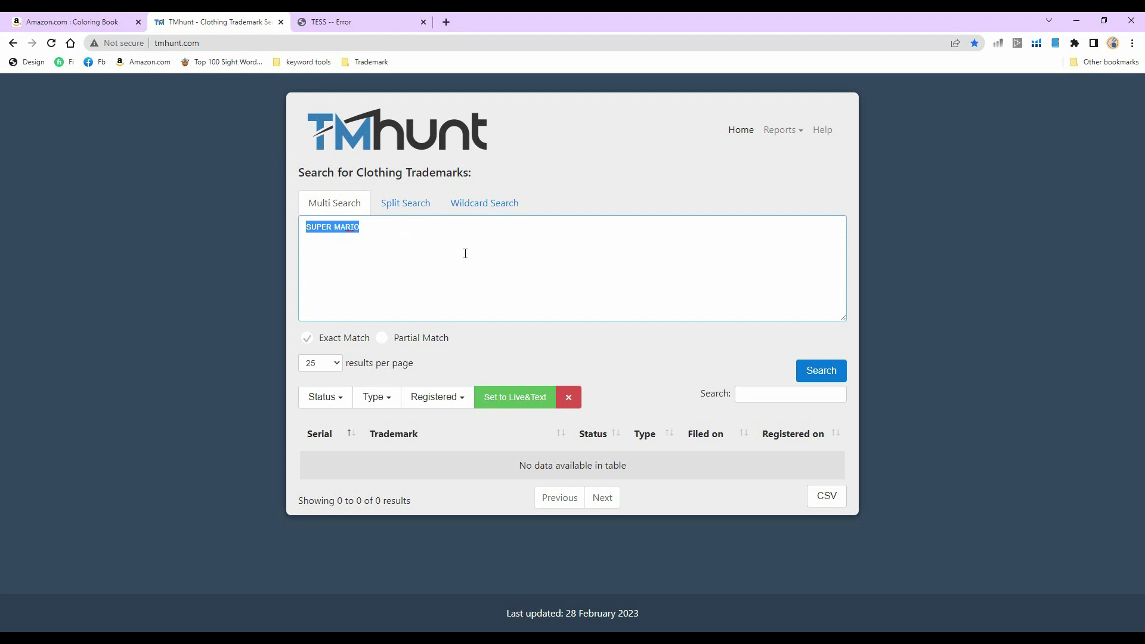
left_click(371, 22)
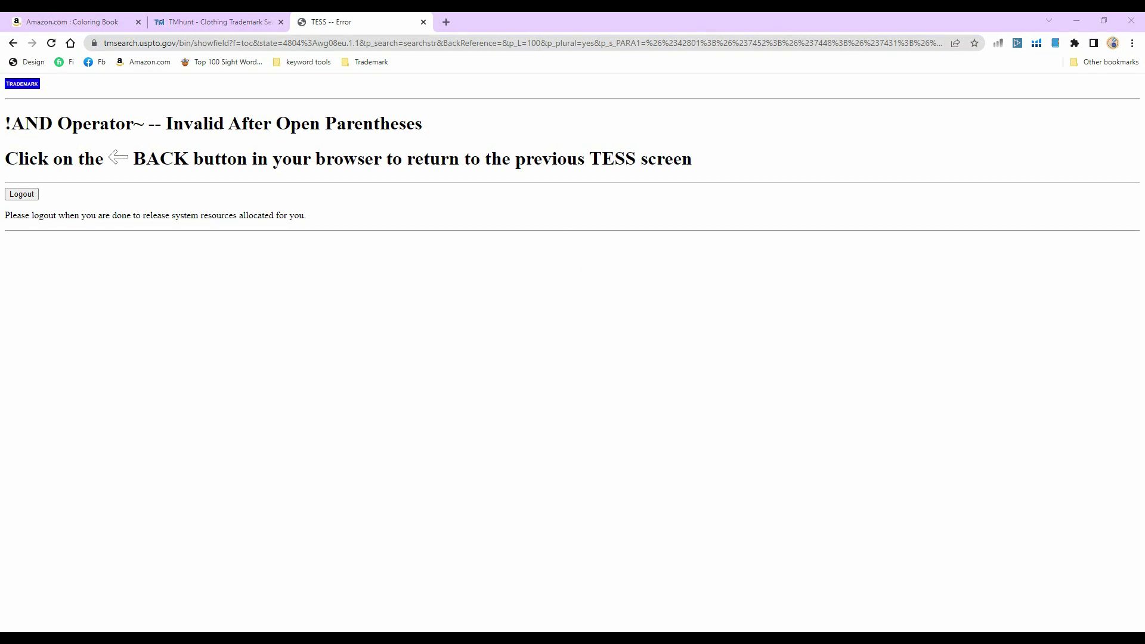
Step: Search Google for "super mario" in a new browser tab and examine the results for signs of brand ownership
left_click(447, 22)
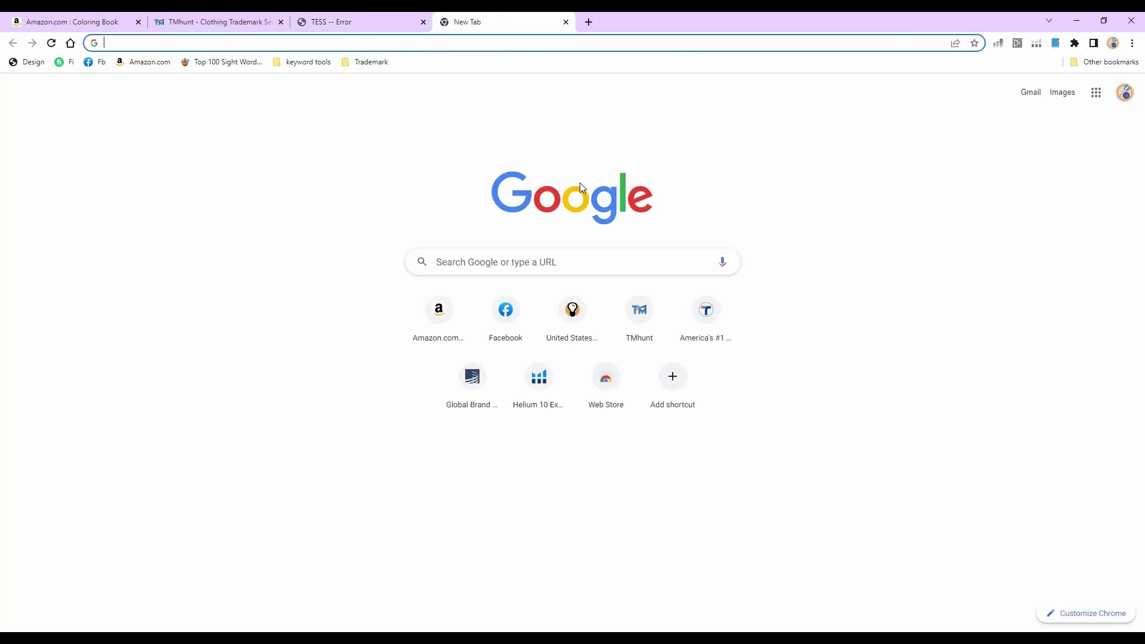
type("sum")
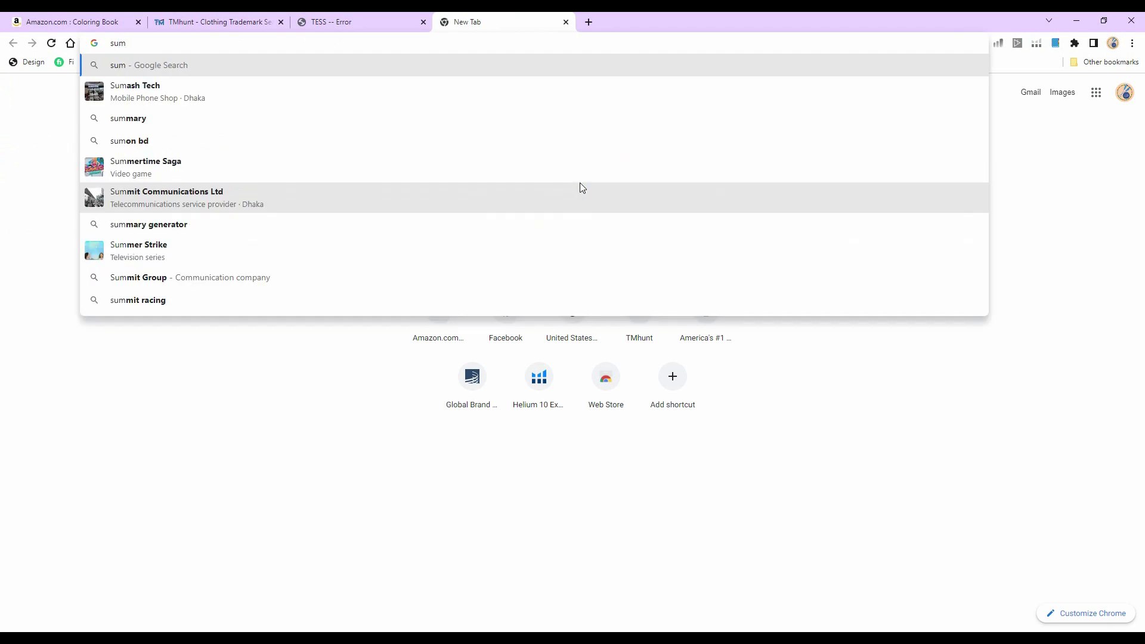
key("BackSpace")
type("per")
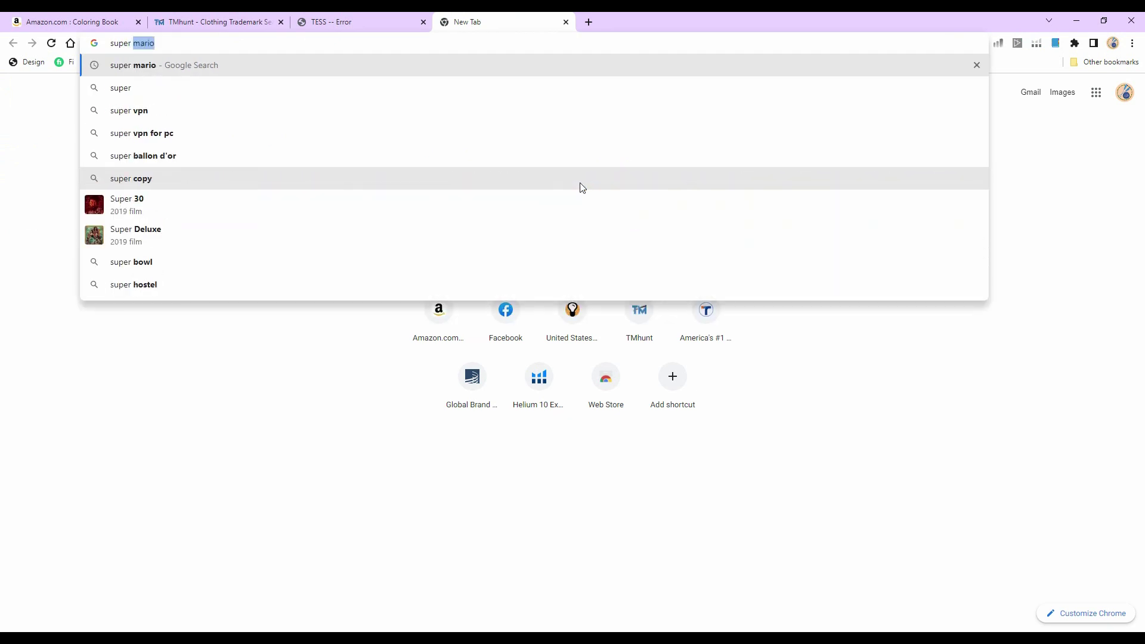
key("Return")
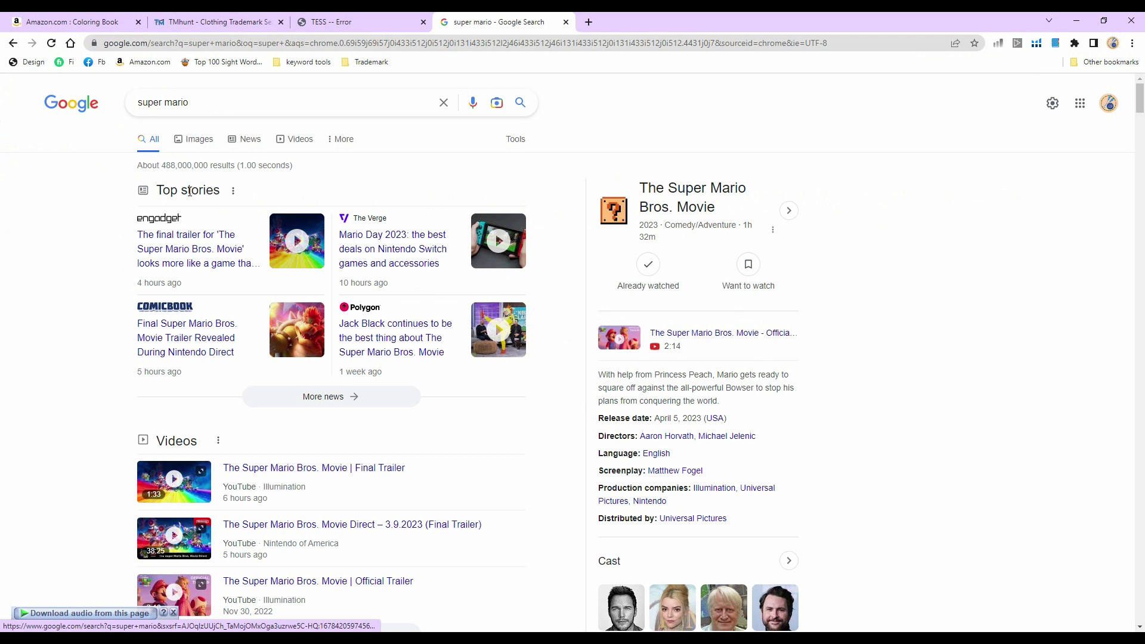
scroll(226, 489, "down", 3)
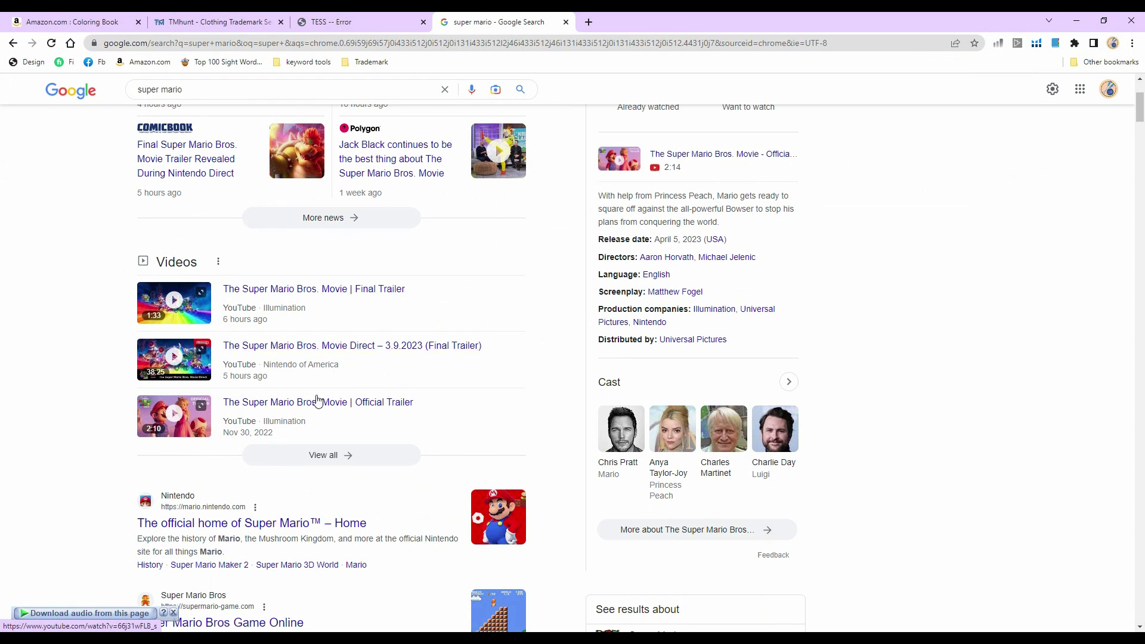
scroll(344, 403, "up", 2)
scroll(344, 403, "up", 1)
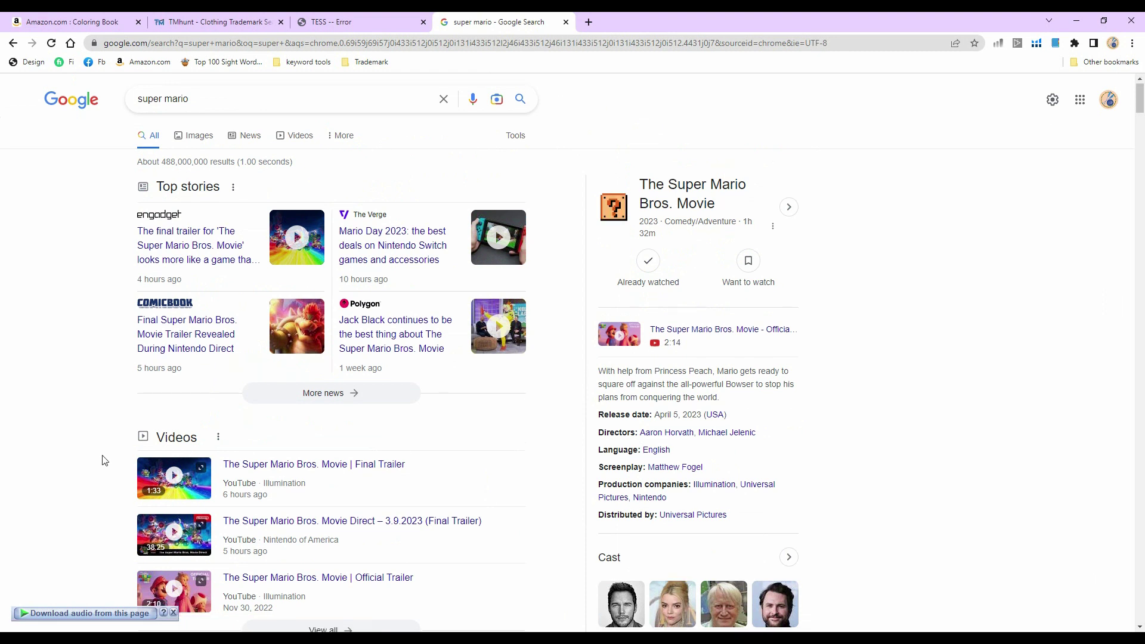
scroll(102, 460, "down", 4)
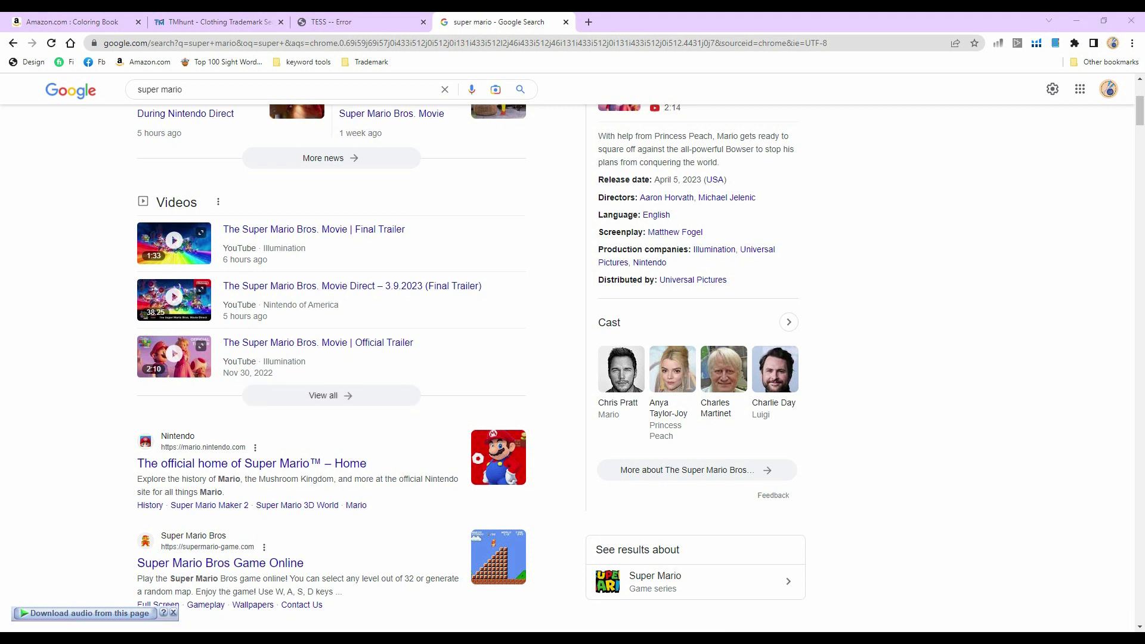
Step: Switch back to the Excel workbook and review the collected niche titles in column A of the Coloring Book sheet
left_click(368, 615)
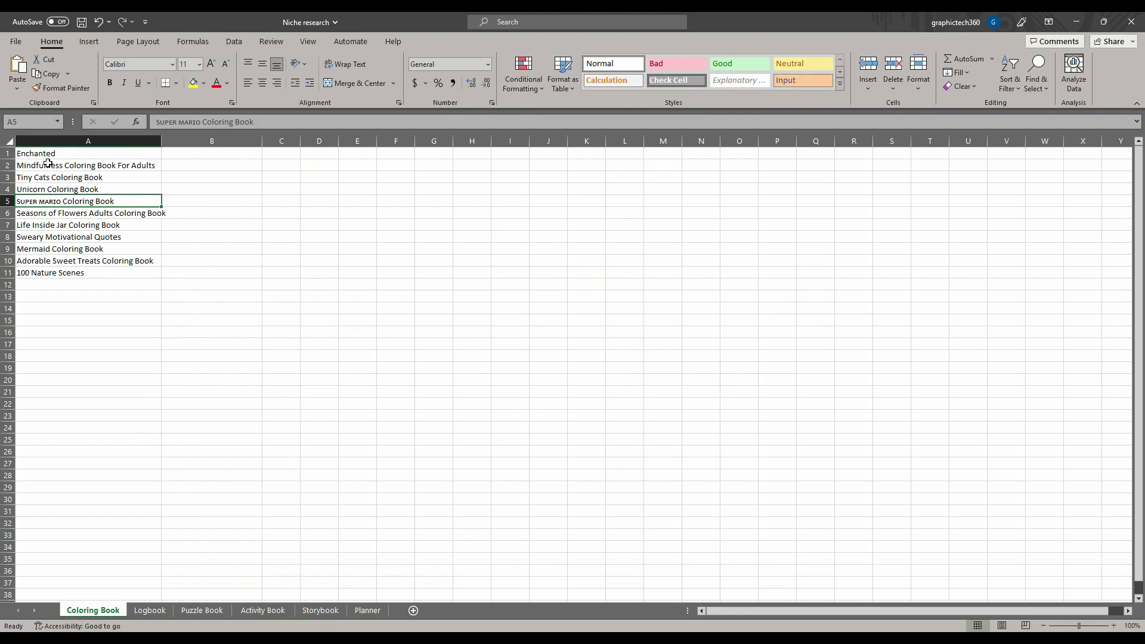
left_click_drag(46, 154, 48, 278)
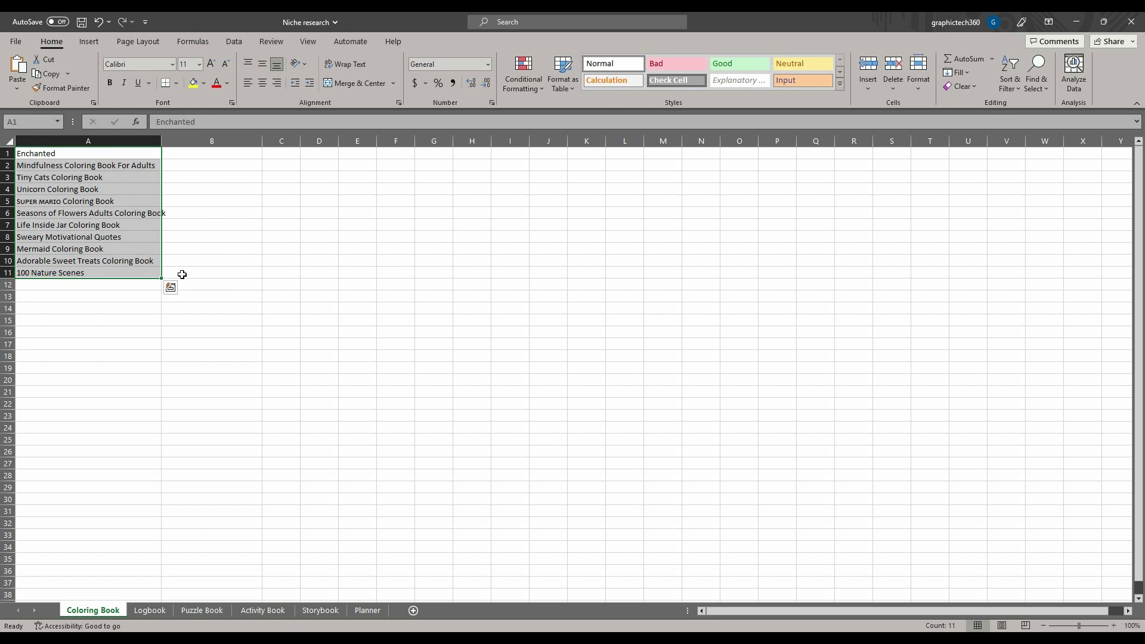
left_click(24, 213)
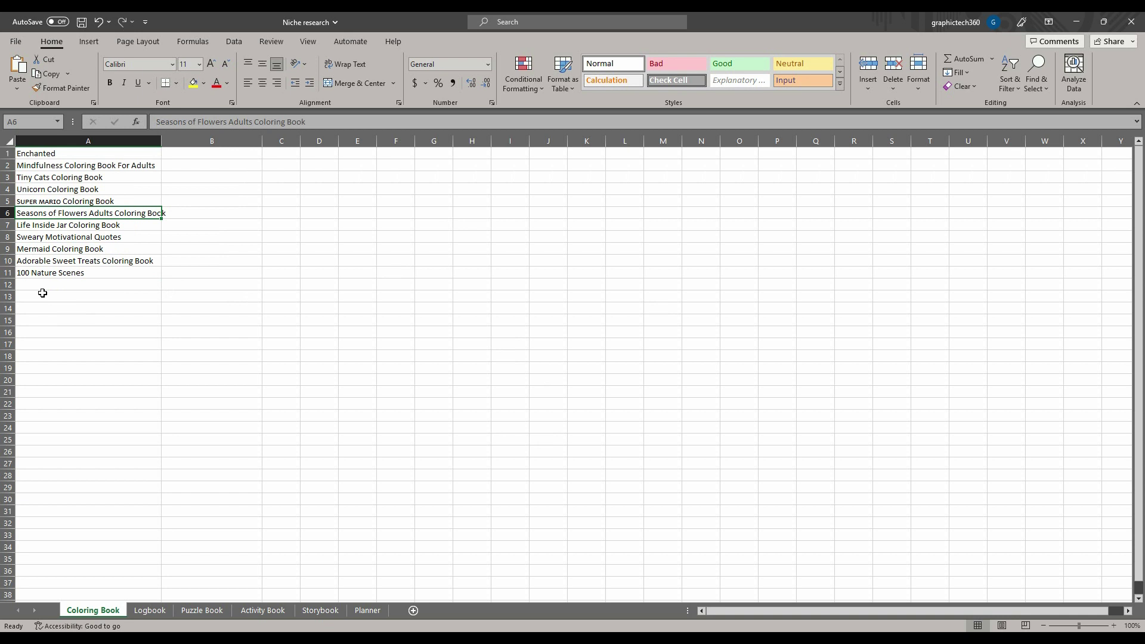
left_click_drag(42, 293, 43, 156)
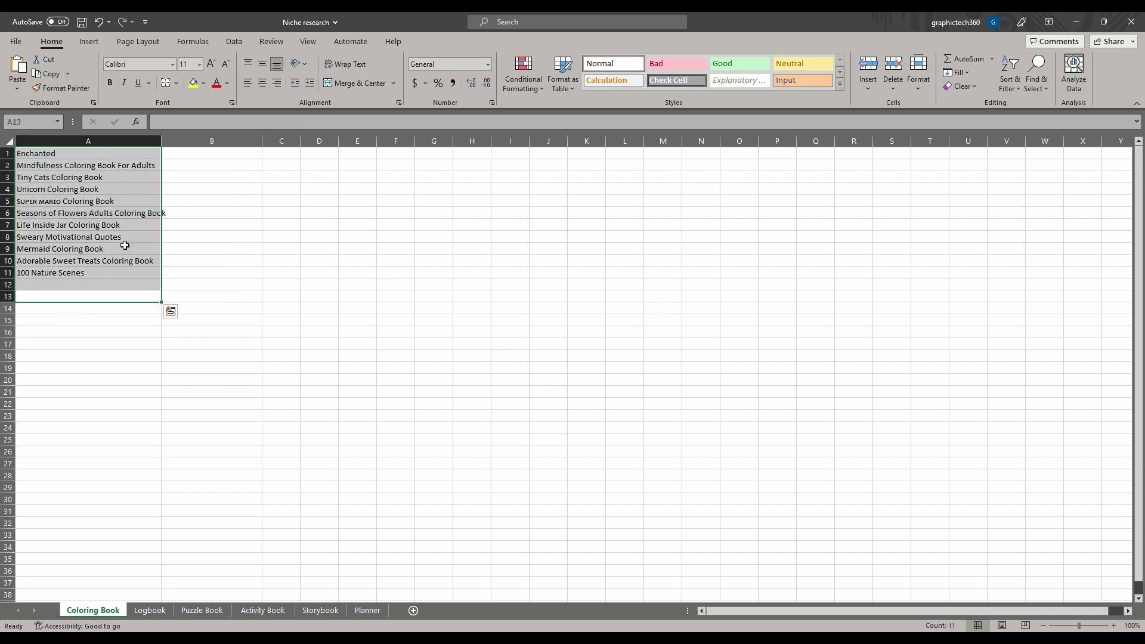